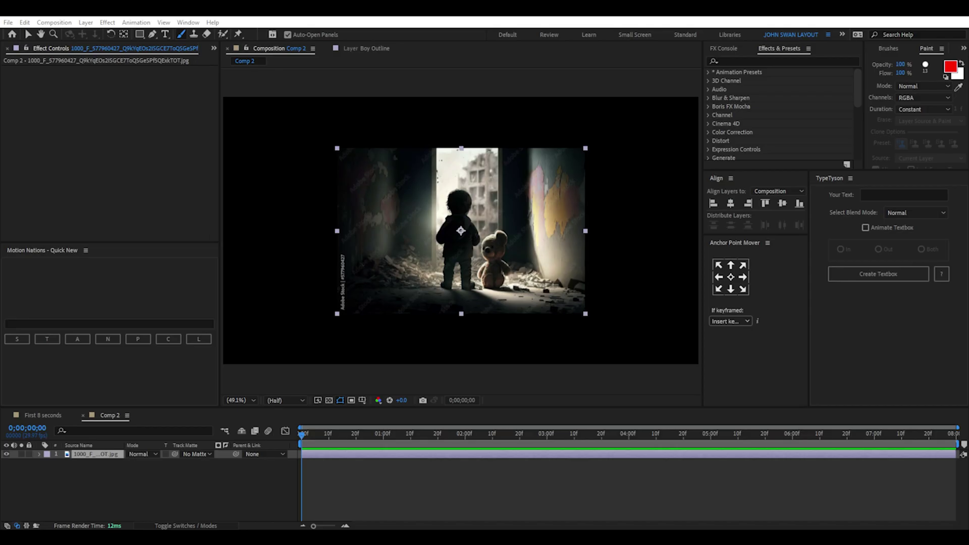
- Duplicate the image layer and paint a Roto Brush selection over the boy's silhouette on the upper copy
{"action": "left_click", "coordinate": [97, 456]}
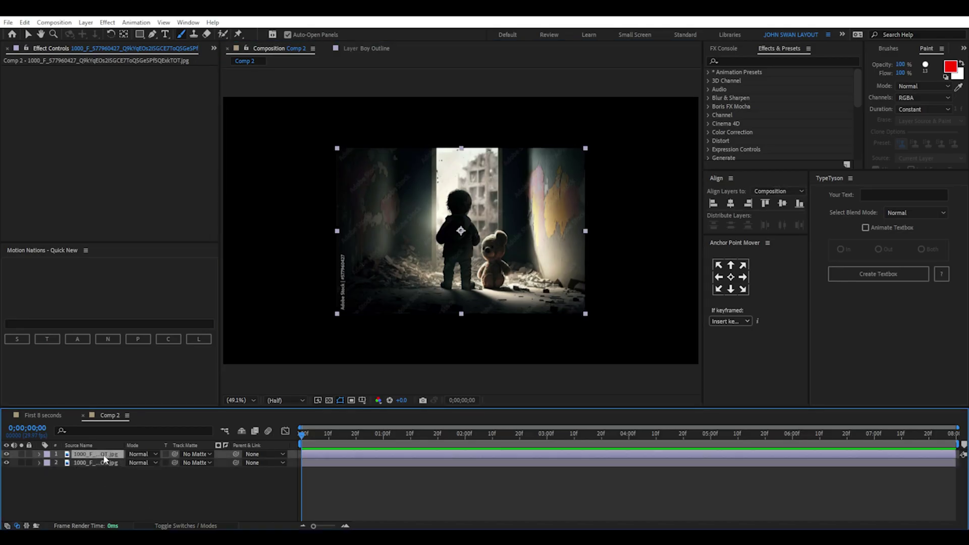
{"action": "double_click", "coordinate": [105, 457]}
{"action": "left_click", "coordinate": [223, 34]}
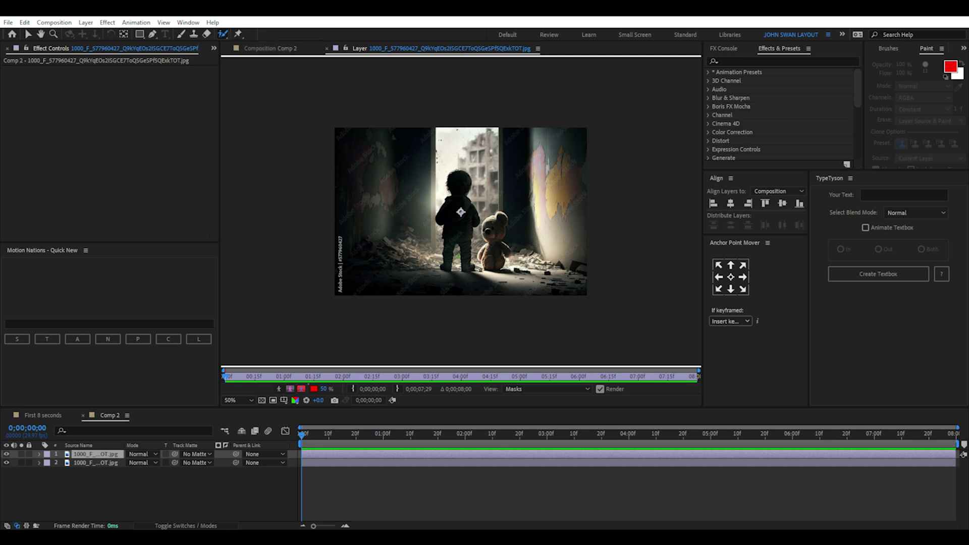
{"action": "scroll", "coordinate": [461, 212], "scroll_direction": "up", "scroll_amount": 1}
{"action": "left_click_drag", "start_coordinate": [428, 320], "coordinate": [432, 295]}
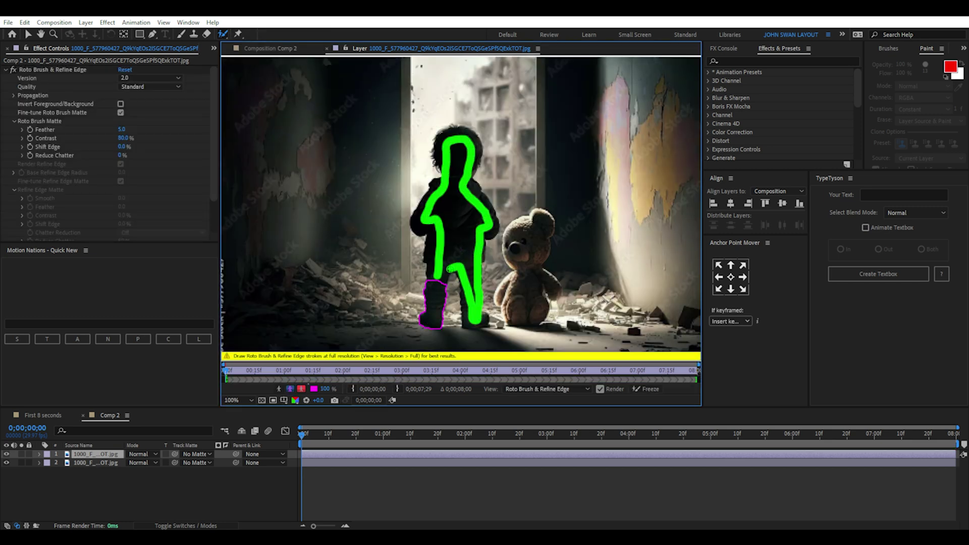
{"action": "left_click_drag", "start_coordinate": [448, 269], "coordinate": [444, 277]}
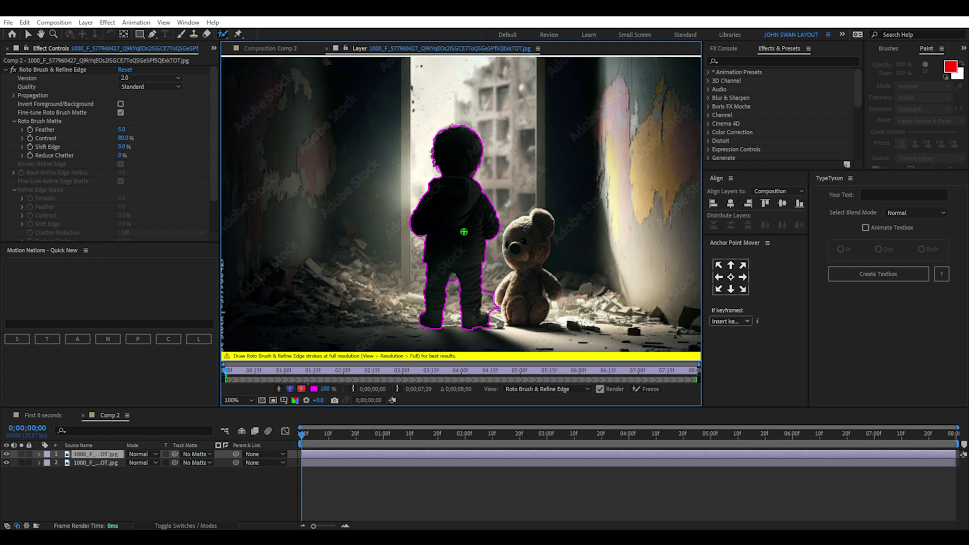
- Refine the Roto Brush boundary by correcting the area beside the boots and the edges around the boy's hair and neck
{"action": "scroll", "coordinate": [467, 231], "scroll_direction": "up", "scroll_amount": 2}
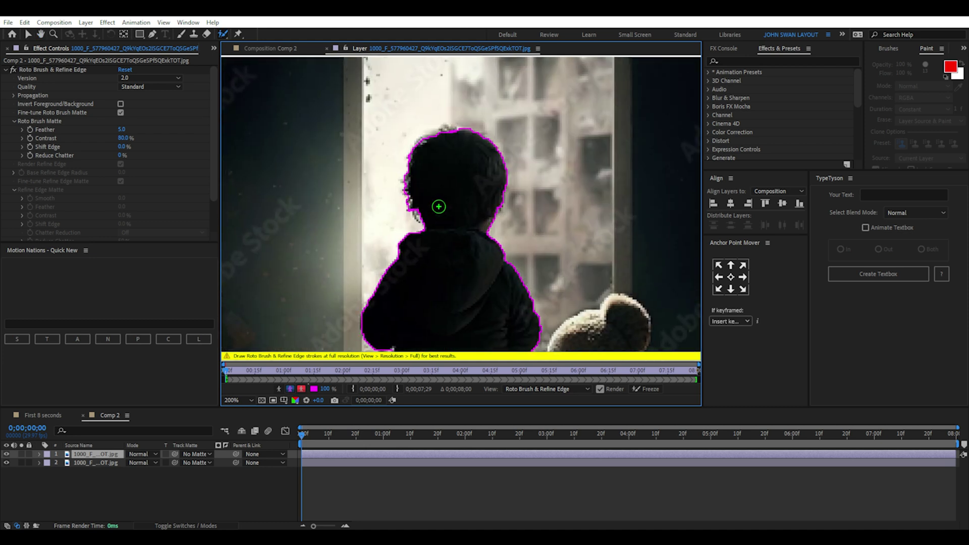
{"action": "scroll", "coordinate": [439, 177], "scroll_direction": "up", "scroll_amount": 2}
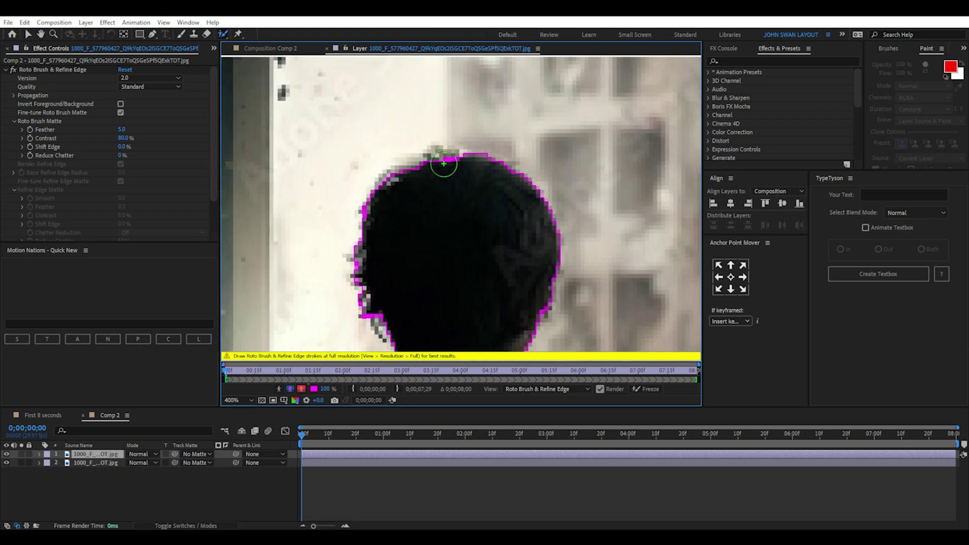
{"action": "left_click_drag", "start_coordinate": [444, 164], "coordinate": [421, 171]}
{"action": "left_click_drag", "start_coordinate": [417, 308], "coordinate": [439, 164]}
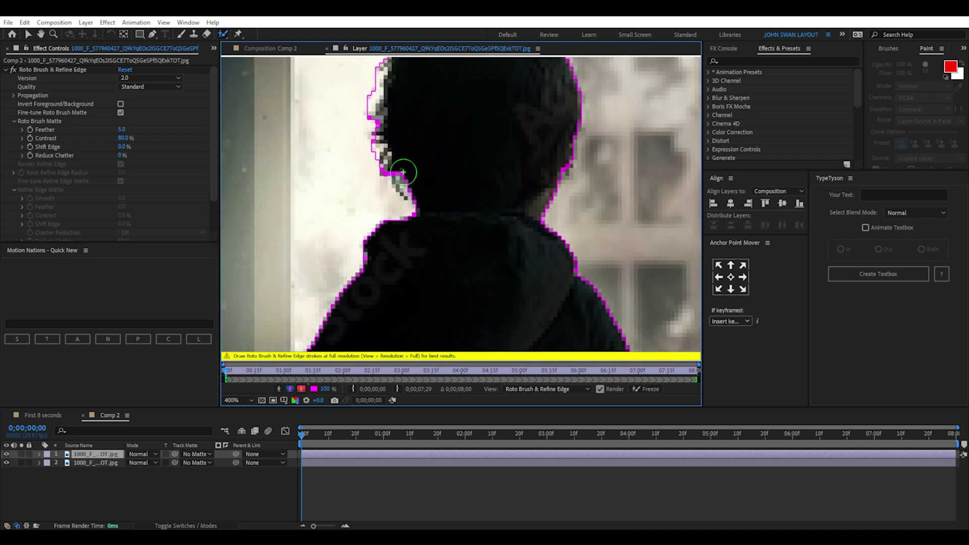
{"action": "scroll", "coordinate": [474, 221], "scroll_direction": "down", "scroll_amount": 3}
{"action": "scroll", "coordinate": [454, 247], "scroll_direction": "up", "scroll_amount": 1}
{"action": "left_click_drag", "start_coordinate": [452, 251], "coordinate": [443, 213]}
{"action": "scroll", "coordinate": [434, 177], "scroll_direction": "up", "scroll_amount": 1}
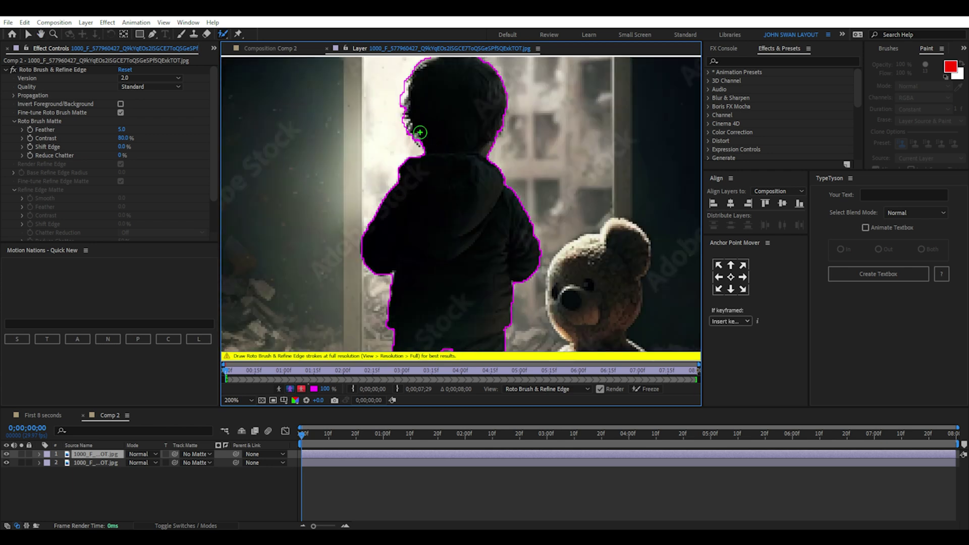
{"action": "left_click_drag", "start_coordinate": [422, 132], "coordinate": [447, 252]}
{"action": "scroll", "coordinate": [404, 223], "scroll_direction": "up", "scroll_amount": 1}
{"action": "left_click_drag", "start_coordinate": [399, 221], "coordinate": [402, 241], "text": "alt"}
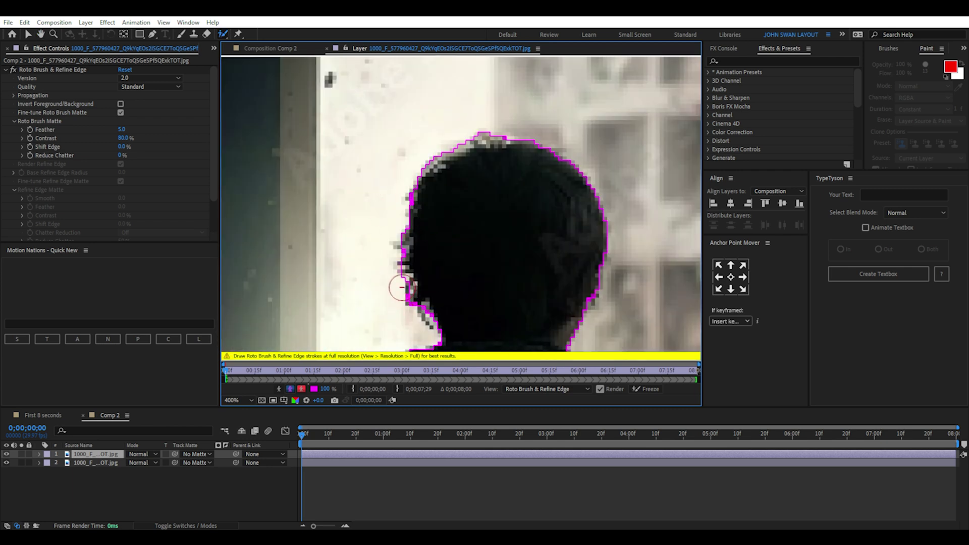
{"action": "scroll", "coordinate": [400, 288], "scroll_direction": "down", "scroll_amount": 6}
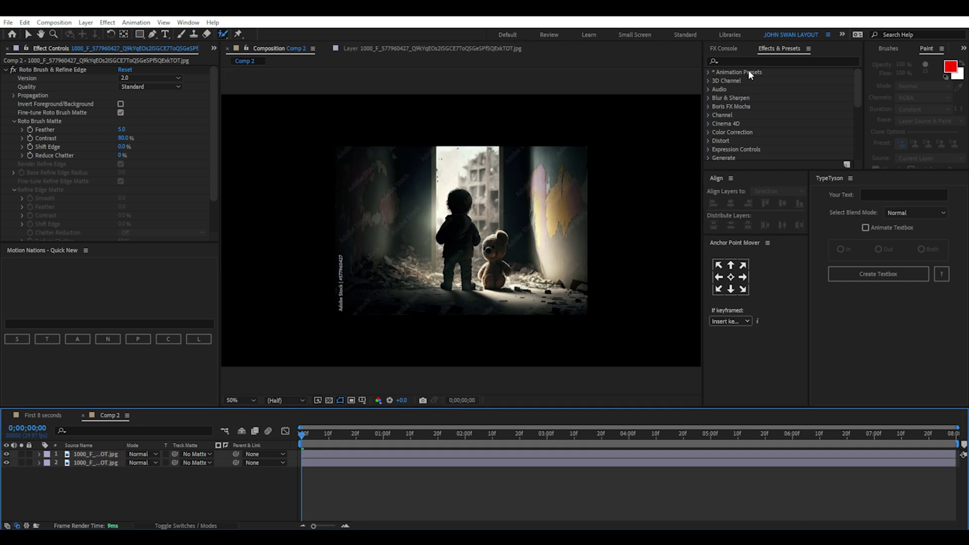
- Find the Brightness & Contrast effect and apply it to the upper image layer
{"action": "left_click", "coordinate": [740, 62]}
{"action": "type", "text": "brig"}
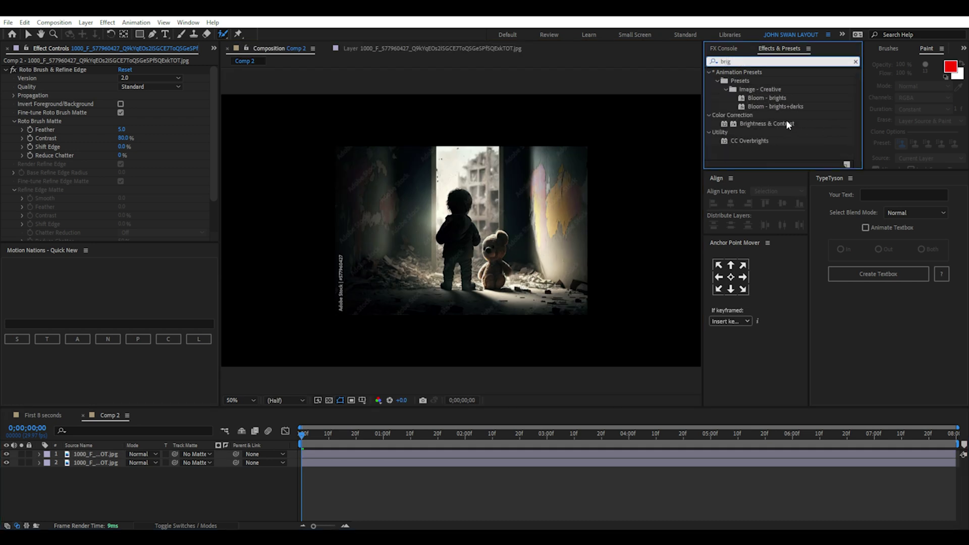
{"action": "left_click_drag", "start_coordinate": [788, 125], "coordinate": [90, 383]}
{"action": "left_click_drag", "start_coordinate": [101, 449], "coordinate": [100, 454]}
- Apply Motion Tile to the lower image layer with mirrored edges, an output width of 660 and an output height of 540
{"action": "left_click", "coordinate": [841, 61]}
{"action": "type", "text": "motion tile"}
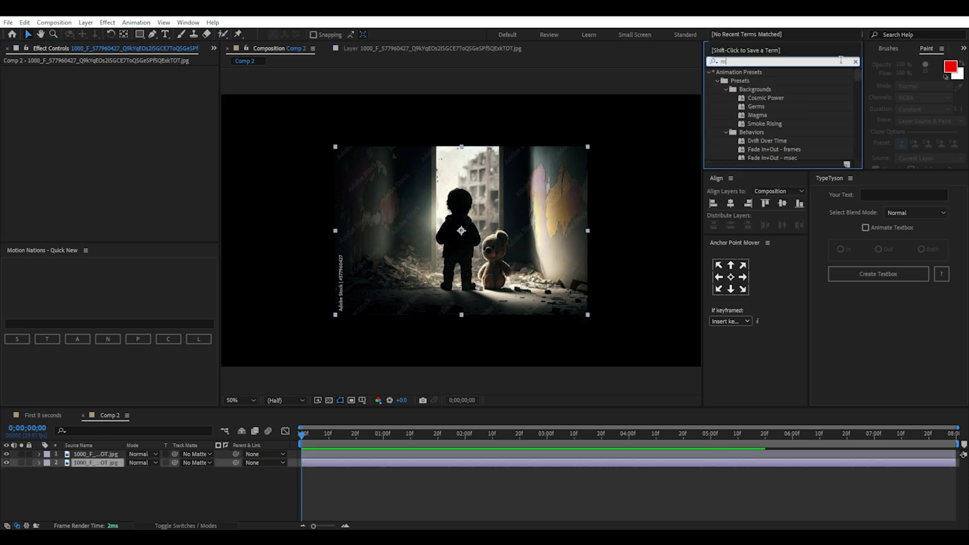
{"action": "left_click_drag", "start_coordinate": [744, 81], "coordinate": [96, 461]}
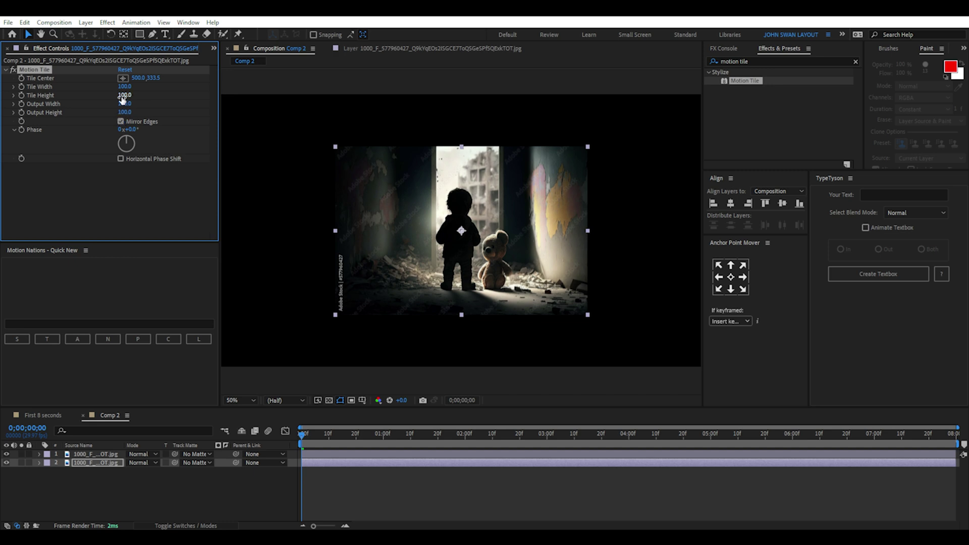
{"action": "mouse_move", "coordinate": [153, 87]}
{"action": "left_mouse_down"}
{"action": "mouse_move", "coordinate": [140, 89]}
{"action": "mouse_move", "coordinate": [173, 89]}
{"action": "mouse_move", "coordinate": [148, 104]}
{"action": "left_mouse_up"}
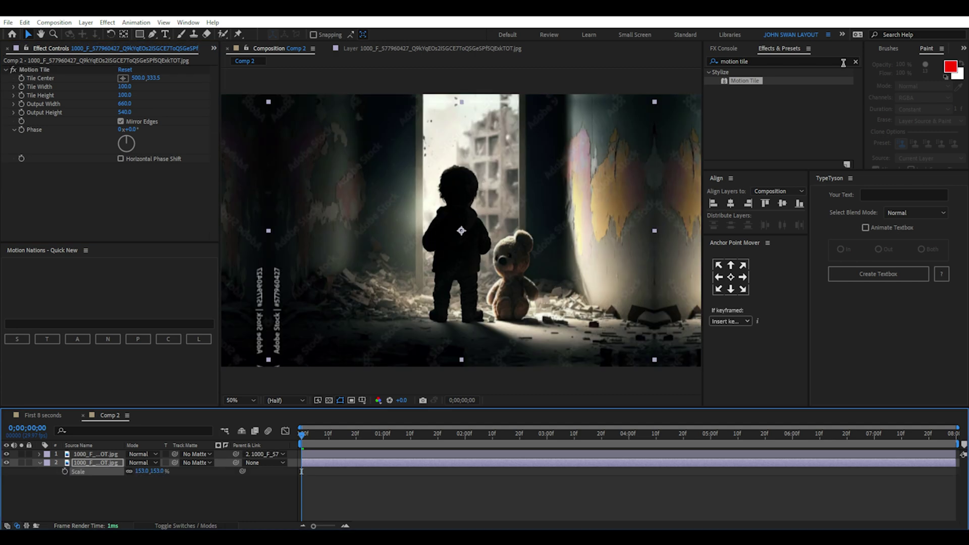
- Apply Optics Compensation to the lower image layer with reversed lens distortion and a field of view of 82.3
{"action": "left_click", "coordinate": [855, 61]}
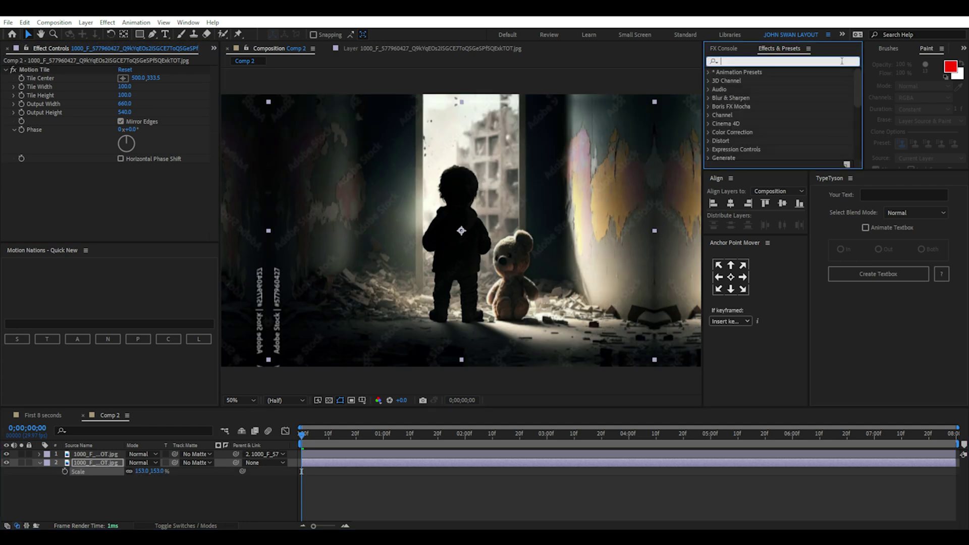
{"action": "type", "text": "optics"}
{"action": "double_click", "coordinate": [756, 81]}
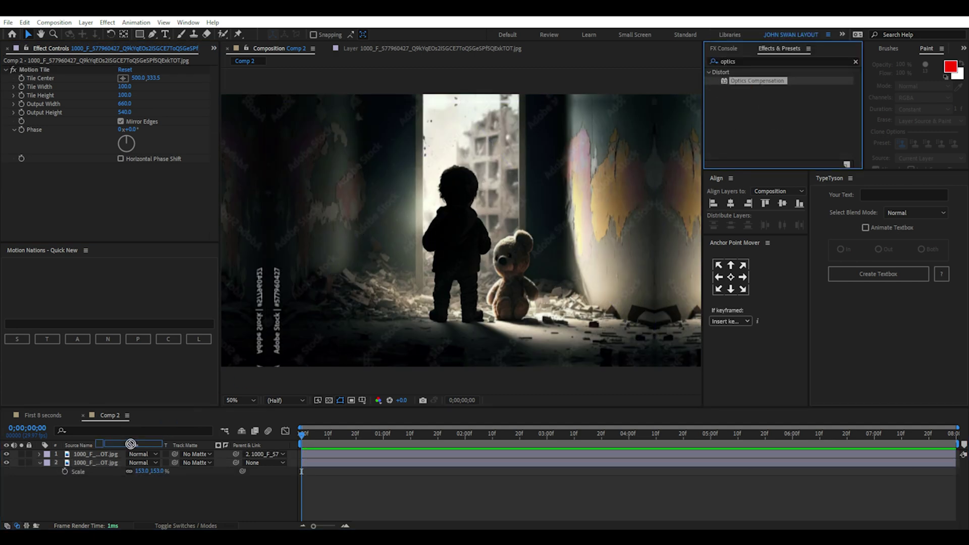
{"action": "left_click", "coordinate": [121, 185]}
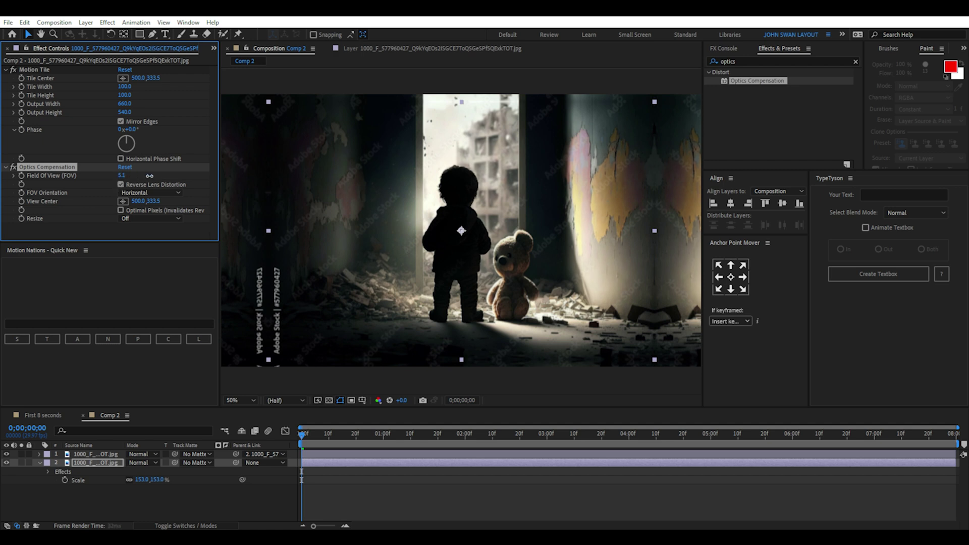
{"action": "left_click_drag", "start_coordinate": [149, 176], "coordinate": [533, 184]}
- Apply the CC Lens effect to the lower image layer and adjust its lens distortion
{"action": "left_click", "coordinate": [856, 62]}
{"action": "type", "text": "cc"}
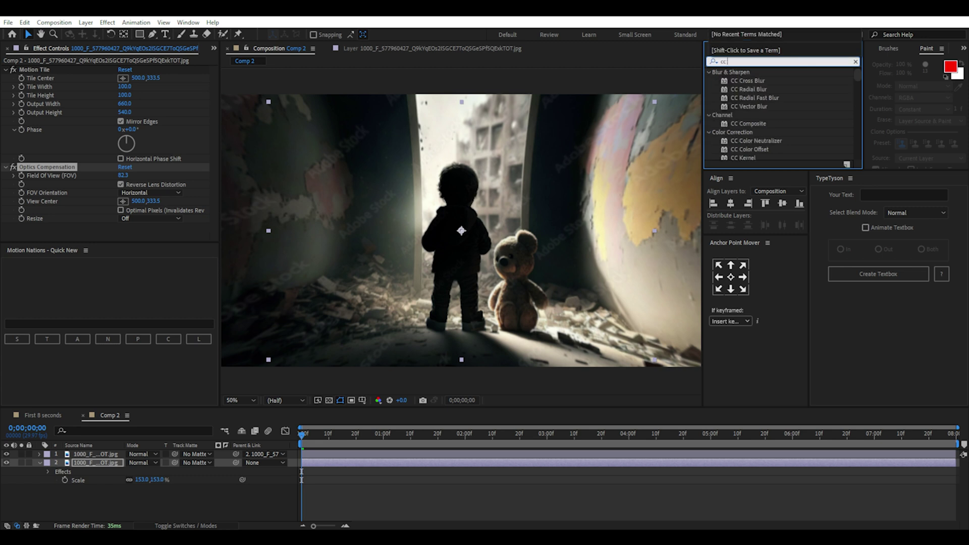
{"action": "type", "text": " lens"}
{"action": "left_click_drag", "start_coordinate": [742, 80], "coordinate": [109, 465]}
{"action": "left_click_drag", "start_coordinate": [125, 228], "coordinate": [149, 231]}
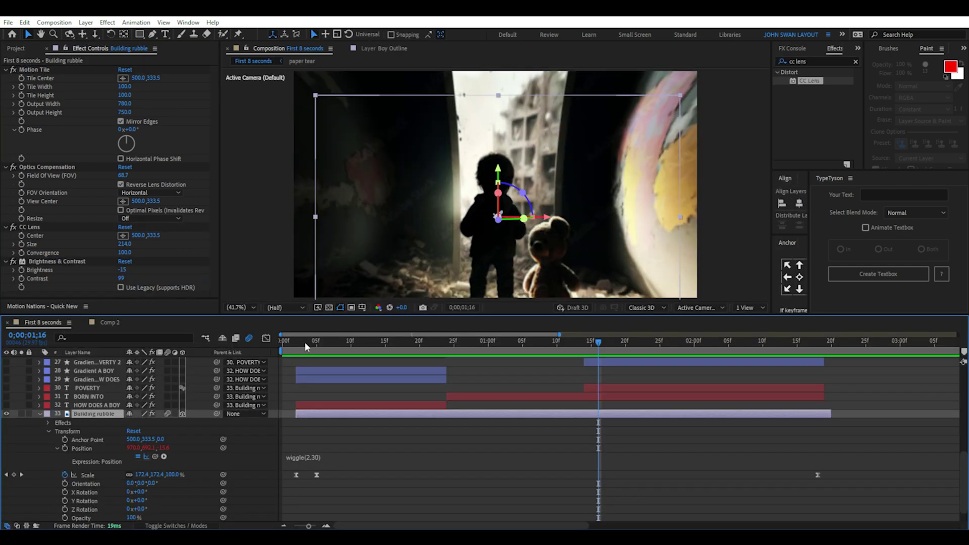
- Preview the Building rubble layer's motion and try wiggle(10,80) as its position expression
{"action": "left_click_drag", "start_coordinate": [304, 342], "coordinate": [756, 343]}
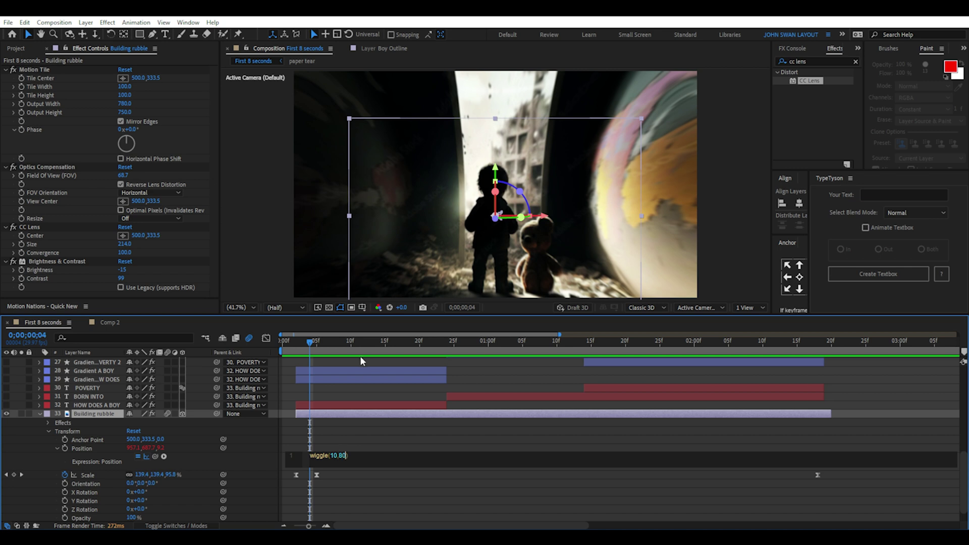
{"action": "left_click_drag", "start_coordinate": [297, 341], "coordinate": [360, 356]}
{"action": "key", "text": "space"}
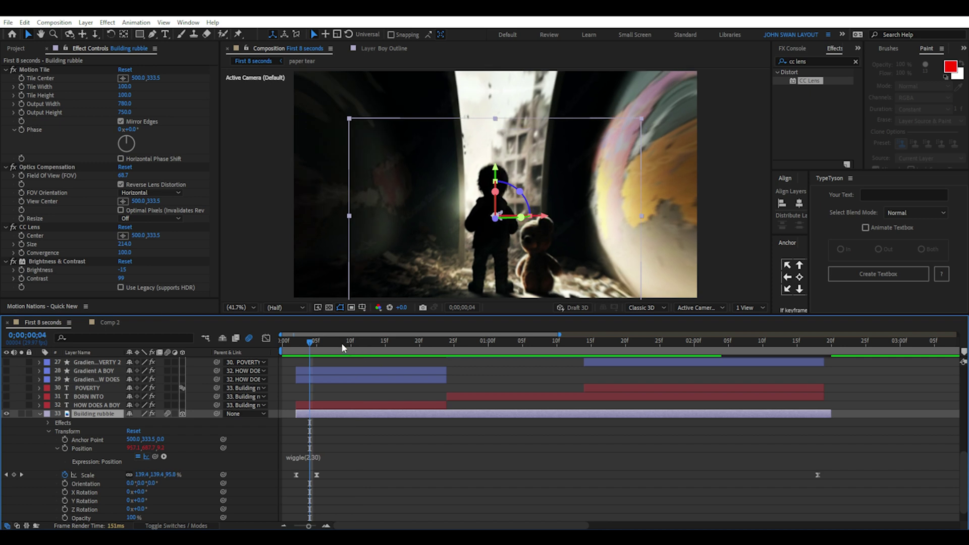
{"action": "key", "text": "space"}
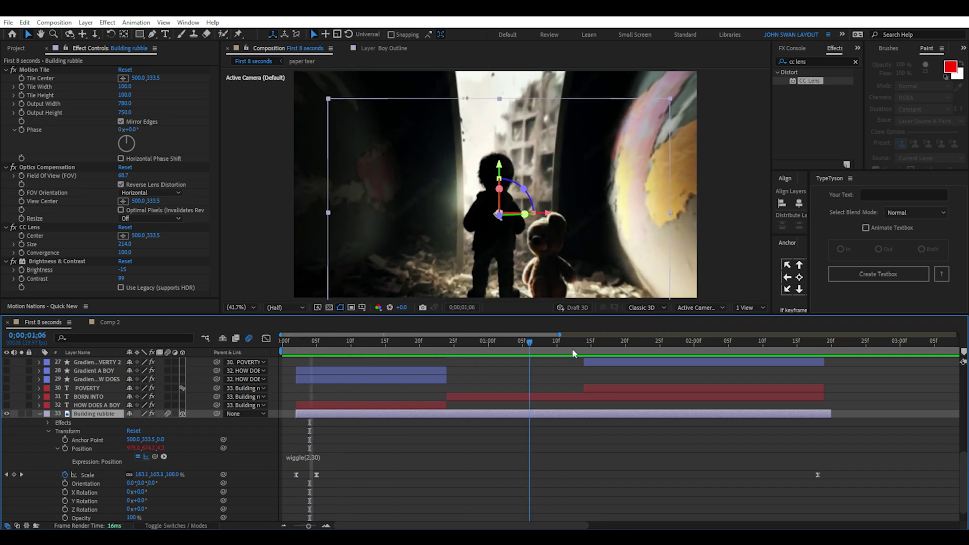
- Examine the Building rubble layer's wiggle(2,30) motion path around the boy across the timeline
{"action": "key", "text": "space"}
{"action": "scroll", "coordinate": [499, 231], "scroll_direction": "up", "scroll_amount": 4}
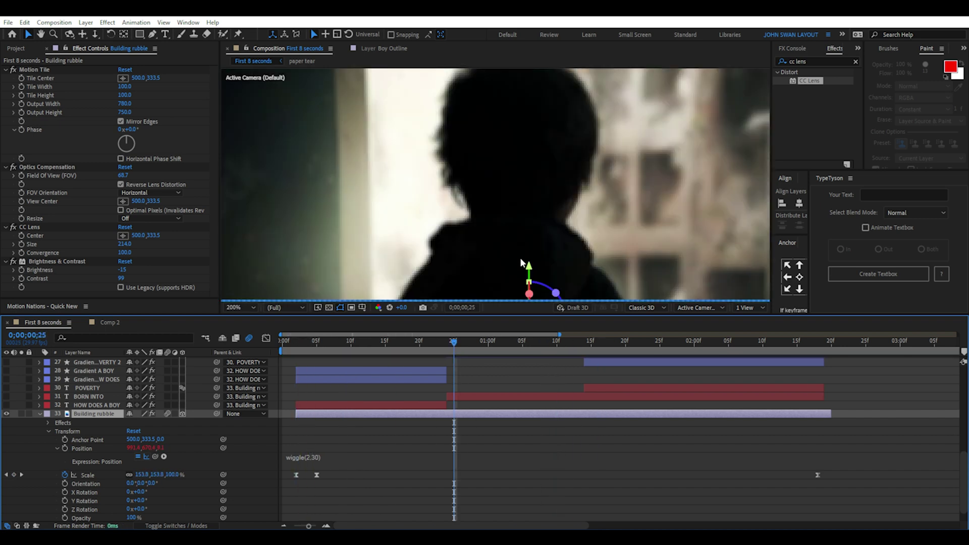
{"action": "left_click_drag", "start_coordinate": [520, 175], "coordinate": [502, 99]}
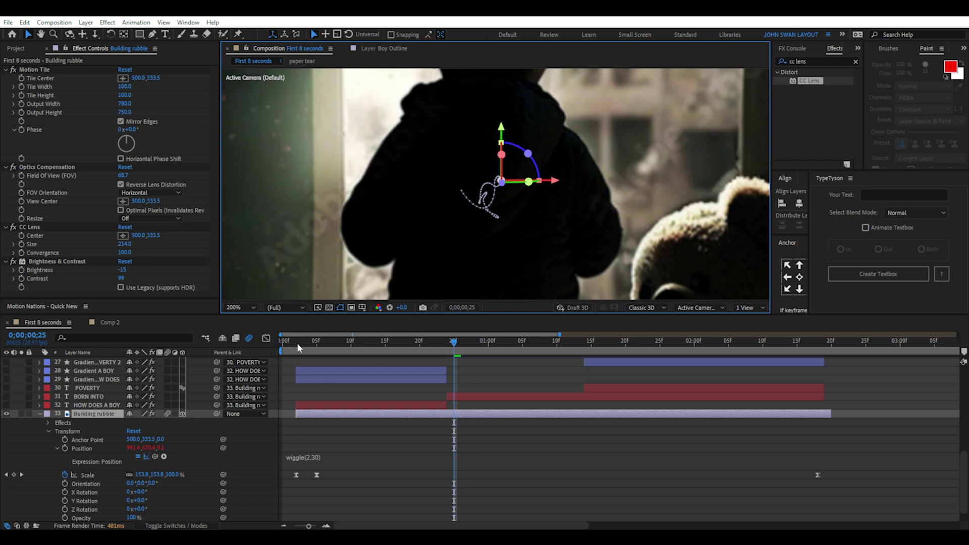
{"action": "left_click_drag", "start_coordinate": [297, 344], "coordinate": [447, 334]}
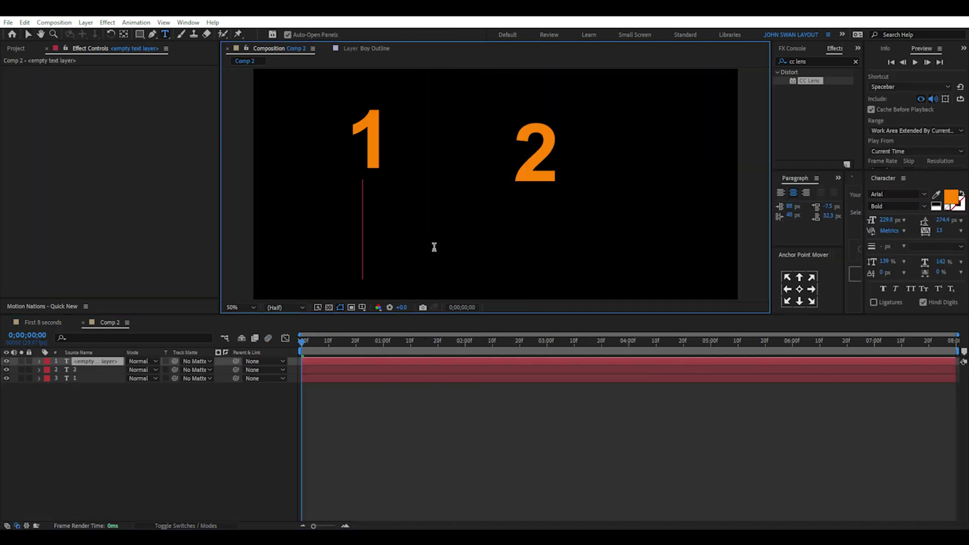
- Add a text layer reading 3, place it low between the other numbers, and move the 2 farther out
{"action": "type", "text": "3"}
{"action": "left_click", "coordinate": [98, 433]}
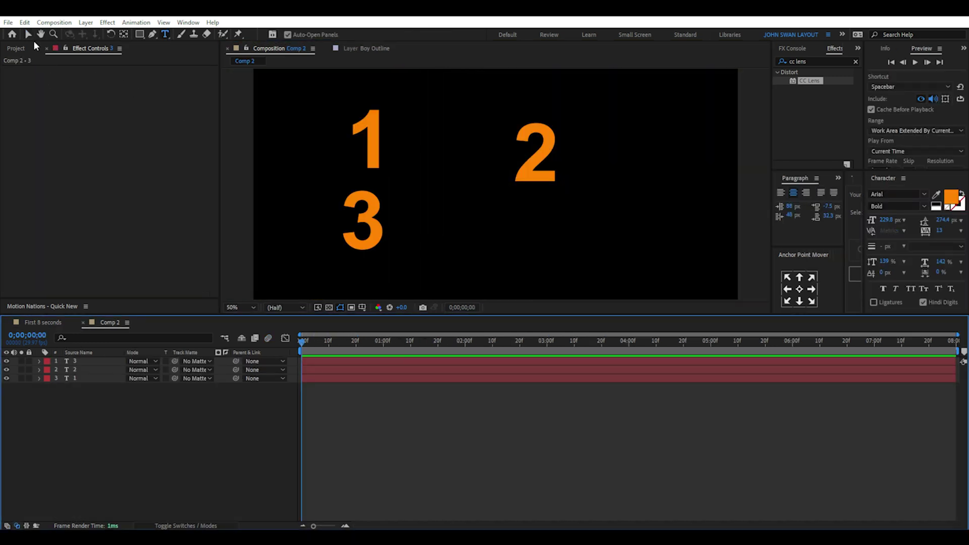
{"action": "key", "text": "v"}
{"action": "left_click_drag", "start_coordinate": [365, 226], "coordinate": [450, 239]}
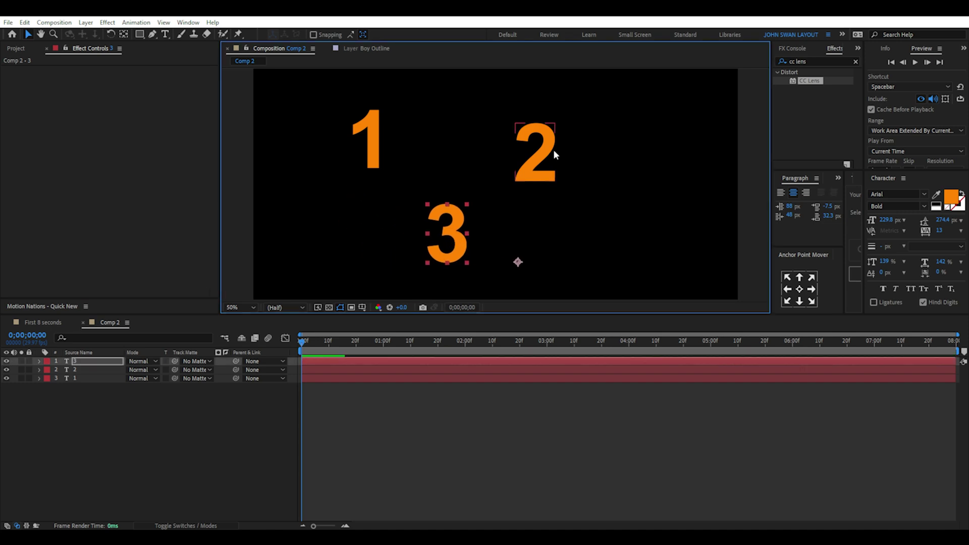
{"action": "left_click_drag", "start_coordinate": [556, 153], "coordinate": [652, 135]}
{"action": "mouse_move", "coordinate": [460, 237]}
{"action": "left_mouse_down"}
{"action": "mouse_move", "coordinate": [491, 242]}
{"action": "mouse_move", "coordinate": [464, 250]}
{"action": "left_mouse_up"}
{"action": "left_click", "coordinate": [96, 434]}
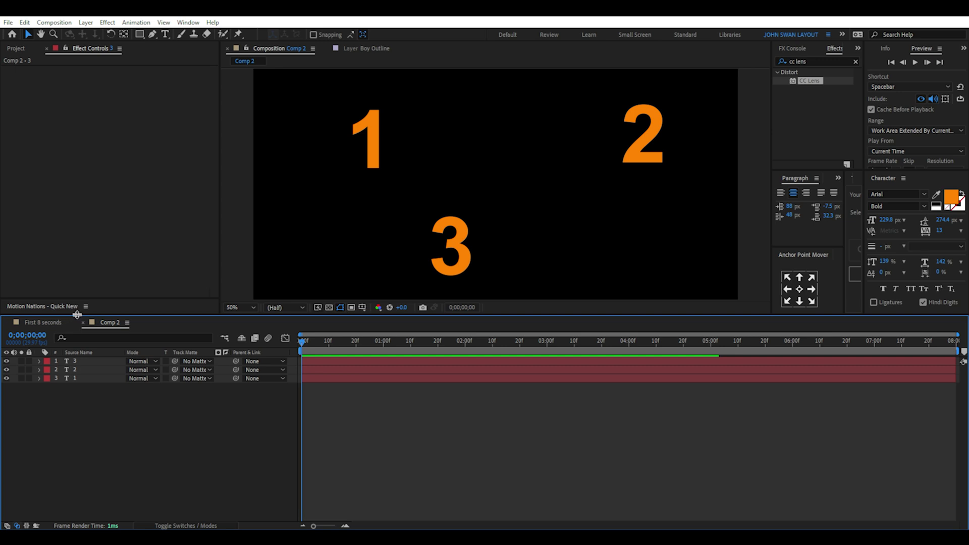
- Create a null object, give its position the expression wiggle(5,50), and preview its motion
{"action": "left_click_drag", "start_coordinate": [76, 315], "coordinate": [84, 354]}
{"action": "left_click", "coordinate": [108, 342]}
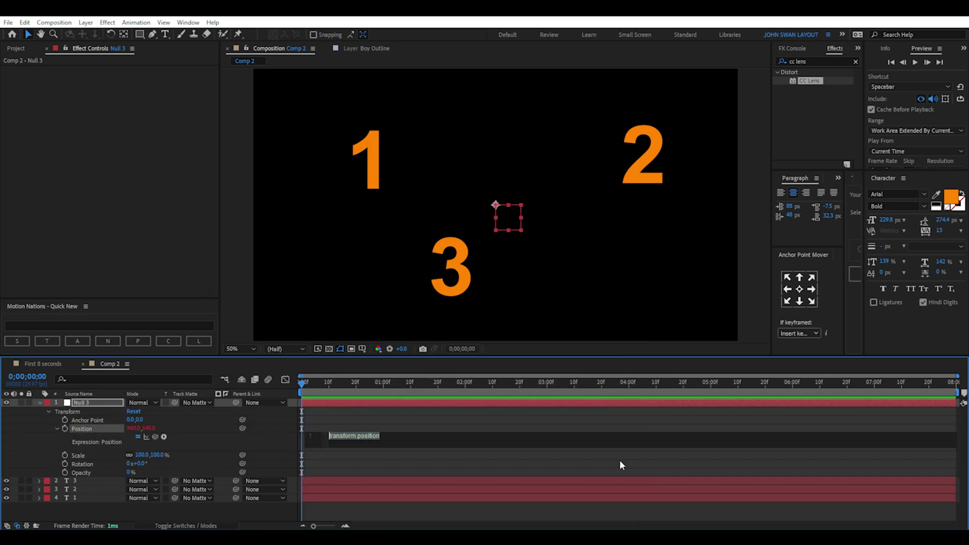
{"action": "type", "text": "wiggle(5"}
{"action": "type", "text": ",50"}
{"action": "type", "text": ")"}
{"action": "left_click_drag", "start_coordinate": [302, 384], "coordinate": [360, 383]}
- Parent the text layers 1, 2 and 3 to the null object and preview their shared motion
{"action": "left_click_drag", "start_coordinate": [98, 457], "coordinate": [73, 412]}
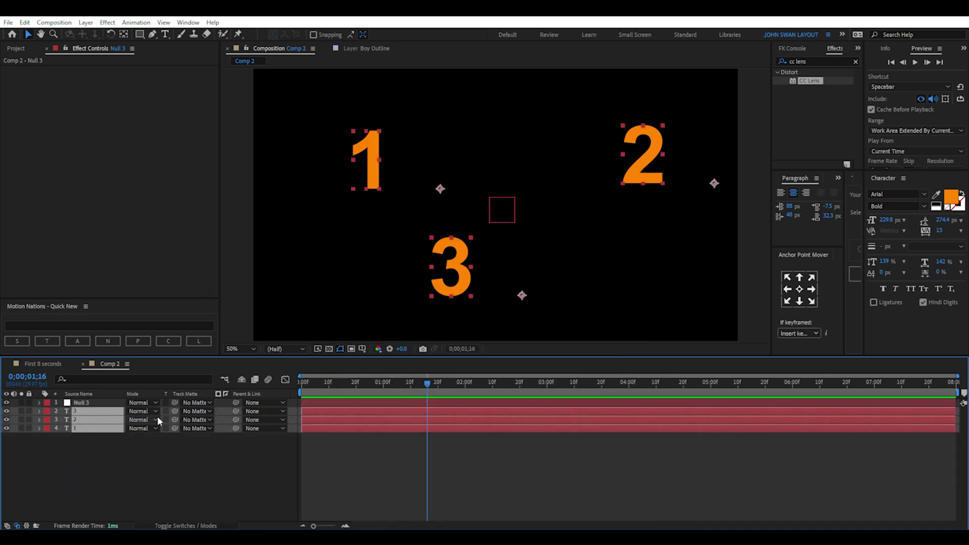
{"action": "left_click_drag", "start_coordinate": [236, 411], "coordinate": [86, 402]}
{"action": "left_click_drag", "start_coordinate": [303, 382], "coordinate": [497, 383]}
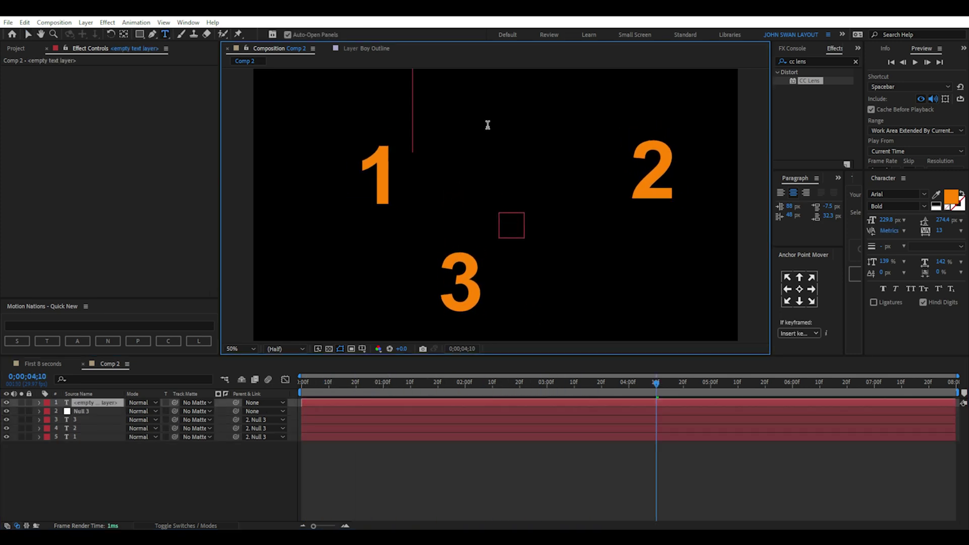
- Add a text layer reading 4 above the other numbers and link its position to the null object's position
{"action": "type", "text": "4"}
{"action": "left_click_drag", "start_coordinate": [476, 130], "coordinate": [498, 134]}
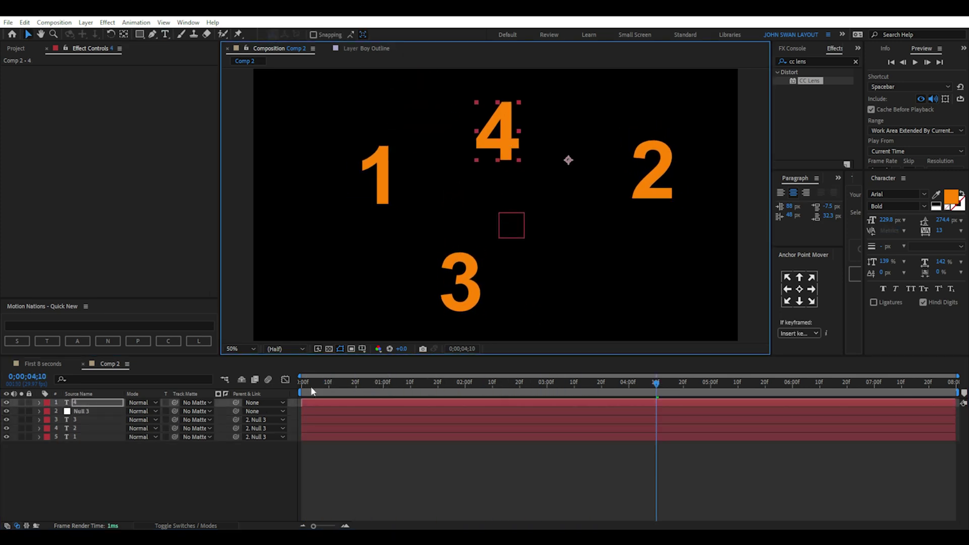
{"action": "left_click_drag", "start_coordinate": [501, 390], "coordinate": [333, 385]}
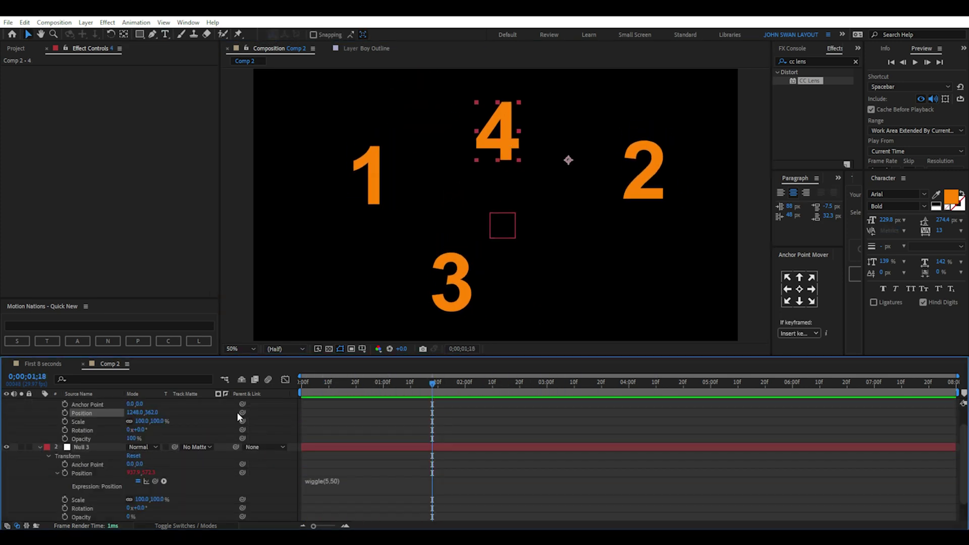
{"action": "left_click_drag", "start_coordinate": [242, 412], "coordinate": [98, 471]}
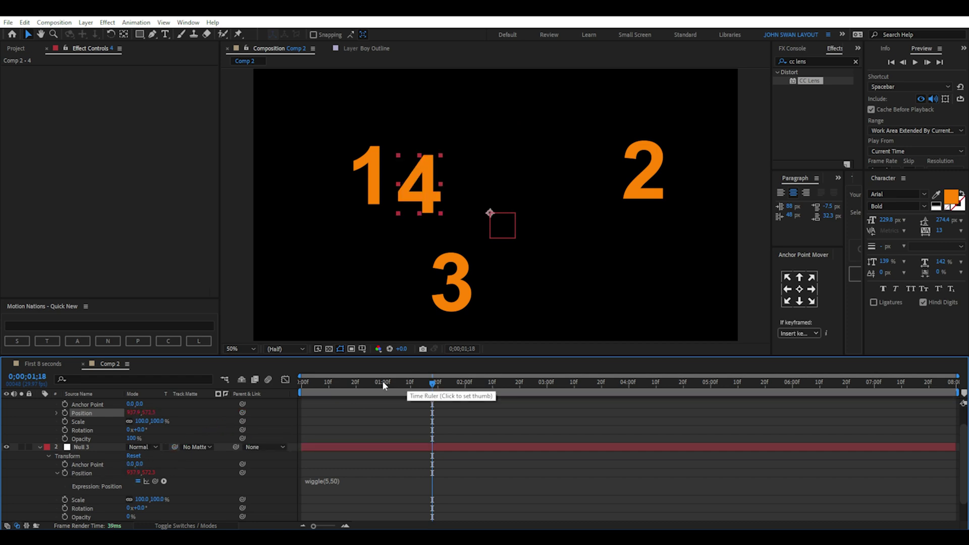
{"action": "left_click_drag", "start_coordinate": [383, 382], "coordinate": [316, 382]}
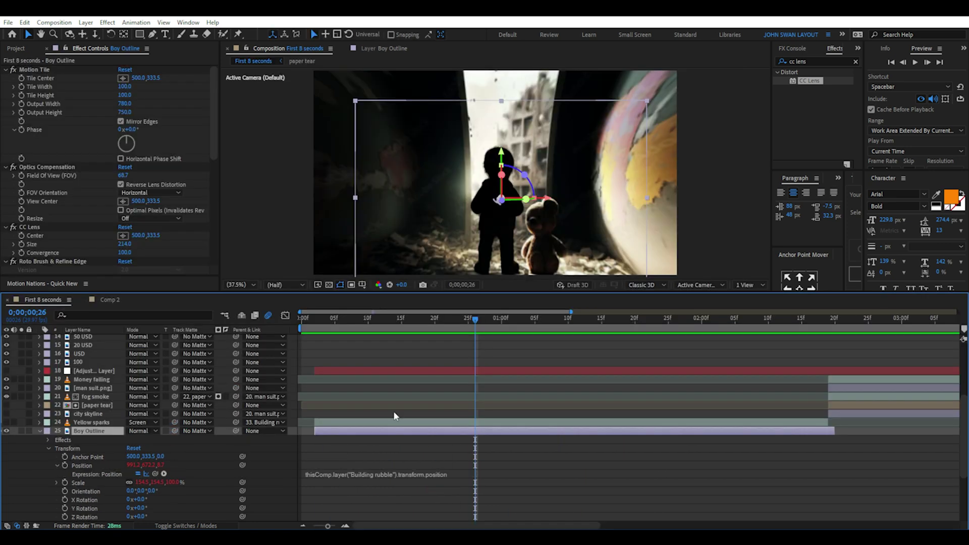
- Preview the Boy Outline layer moving with the Building rubble position in the First 8 seconds composition
{"action": "left_click_drag", "start_coordinate": [310, 317], "coordinate": [335, 342]}
{"action": "key", "text": "space"}
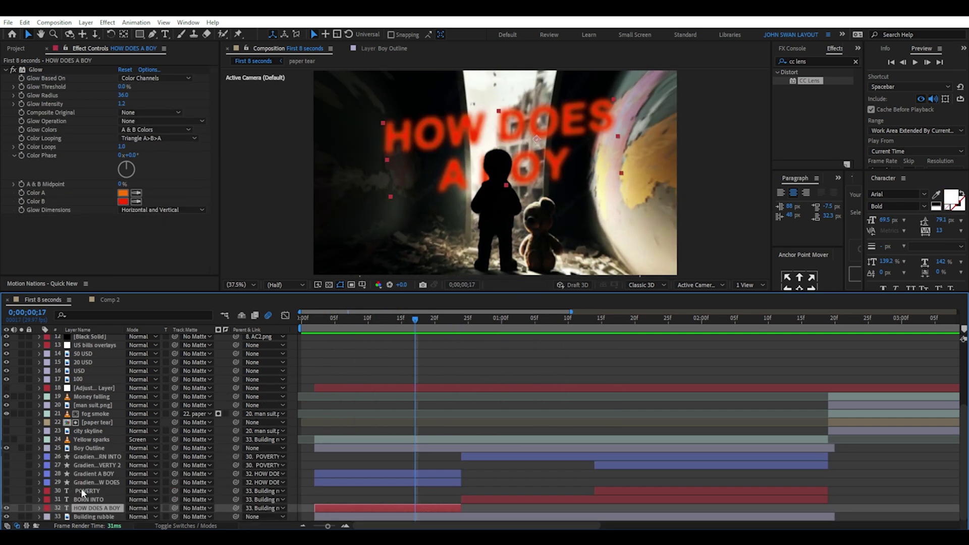
- Go to Comp 2 and delete all of its existing layers
{"action": "left_click", "coordinate": [110, 299]}
{"action": "left_click_drag", "start_coordinate": [100, 409], "coordinate": [76, 336]}
{"action": "key", "text": "Delete"}
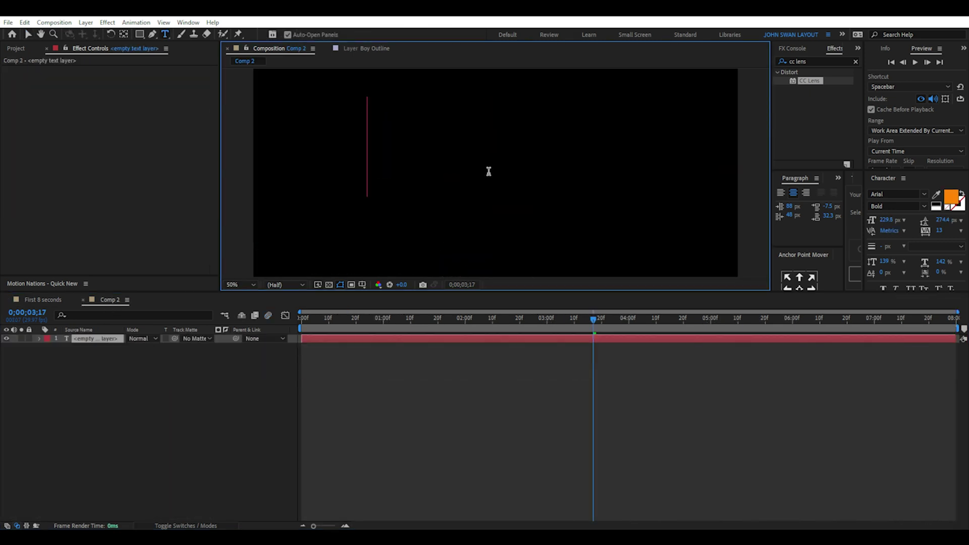
- Add an orange text layer reading HOW DOES on the first line and A BOY on the second
{"action": "key", "text": "Caps_Lock"}
{"action": "type", "text": "HOW DOES"}
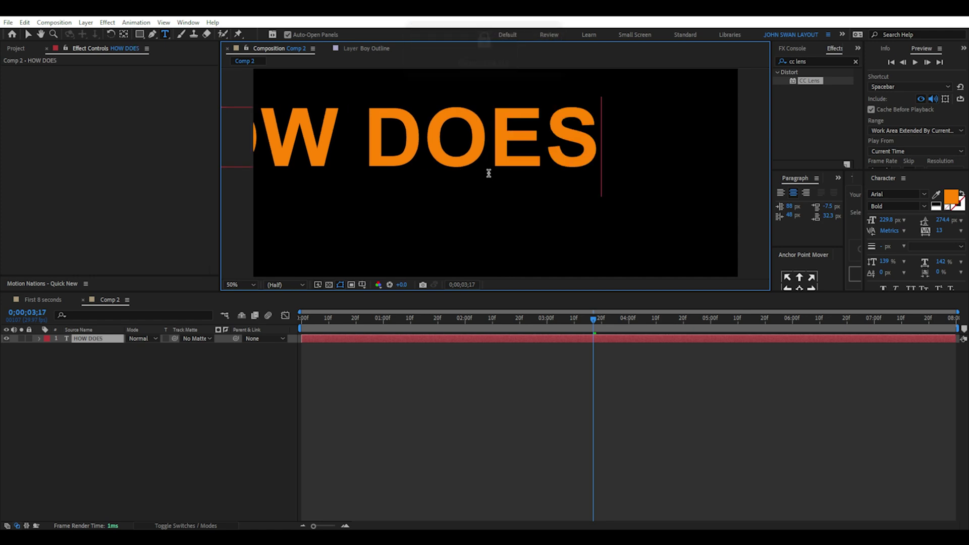
{"action": "key", "text": "Return"}
{"action": "type", "text": "A BOY"}
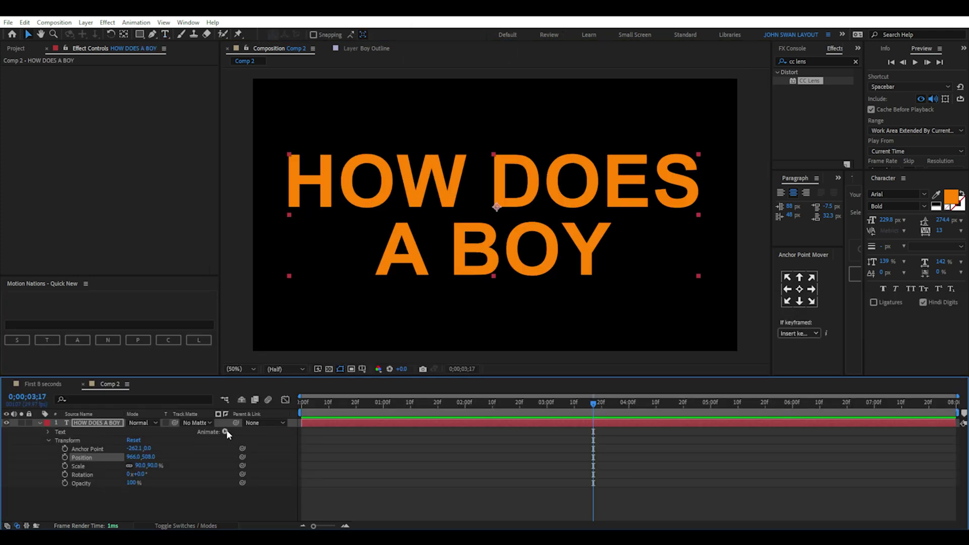
- Add a skew animator of 7.7 to the HOW DOES A BOY text and rotate the layer slightly counterclockwise
{"action": "left_click", "coordinate": [225, 432]}
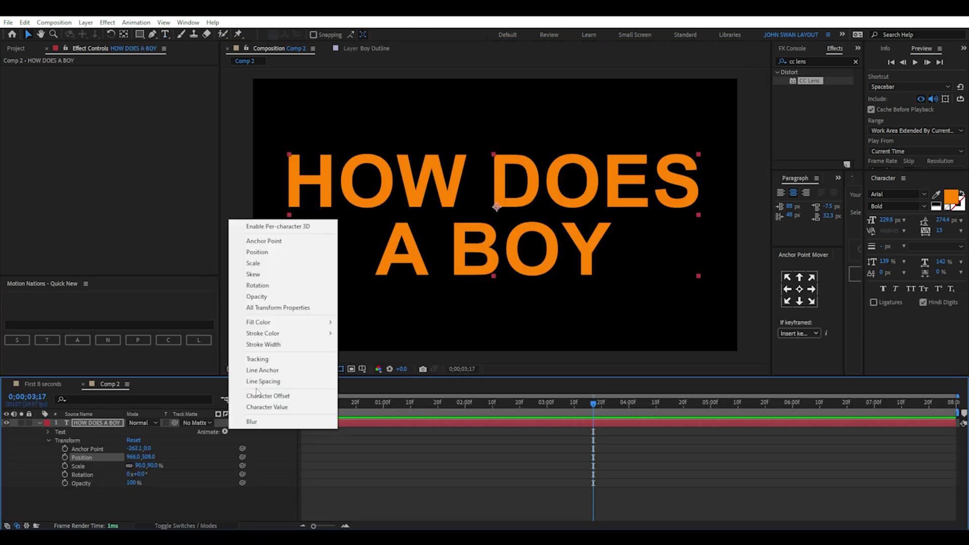
{"action": "left_click", "coordinate": [260, 274]}
{"action": "left_click_drag", "start_coordinate": [134, 481], "coordinate": [160, 491]}
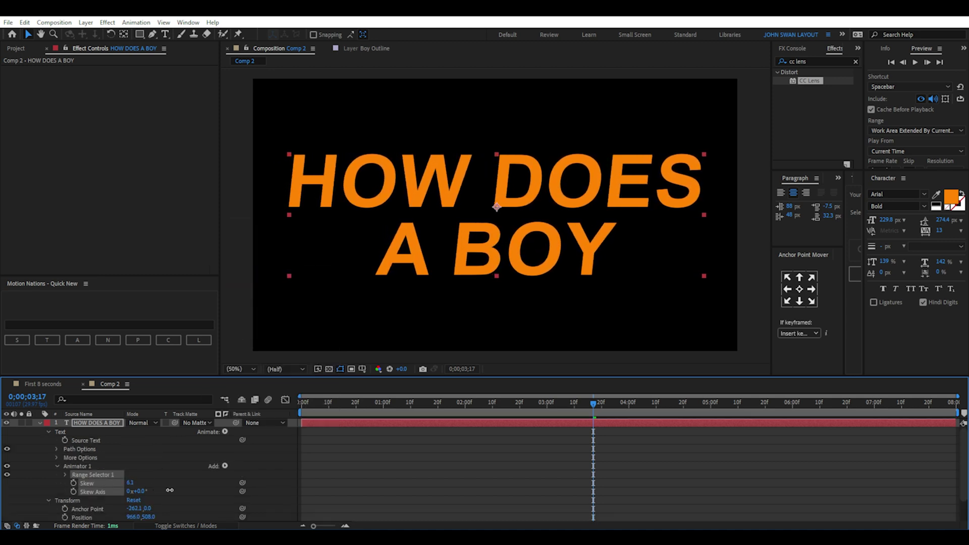
{"action": "key", "text": "r"}
{"action": "left_click_drag", "start_coordinate": [142, 432], "coordinate": [140, 432]}
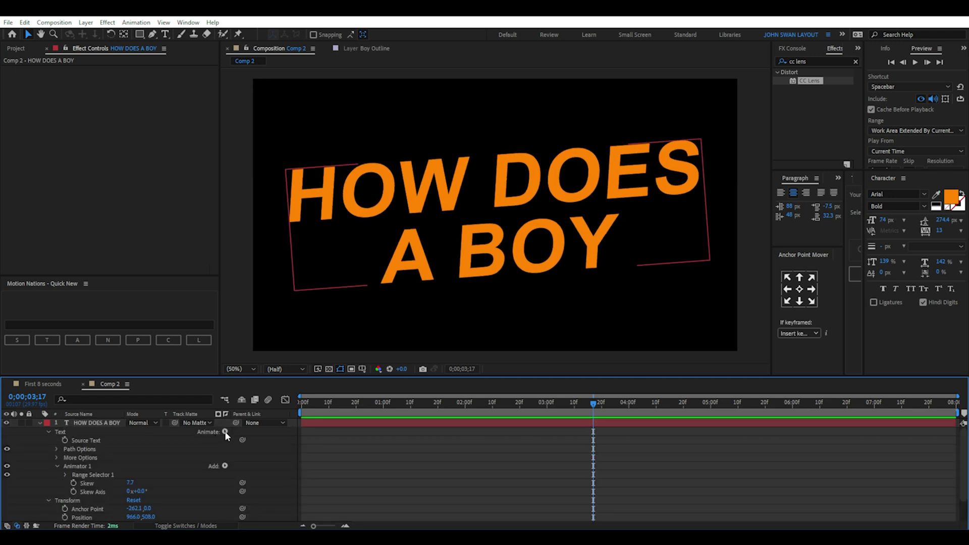
- Add a 0% opacity animator to the text and keyframe its range Start from 0% at 0;00;00;10 up to a higher value at 0;00;03;03
{"action": "left_click", "coordinate": [225, 432]}
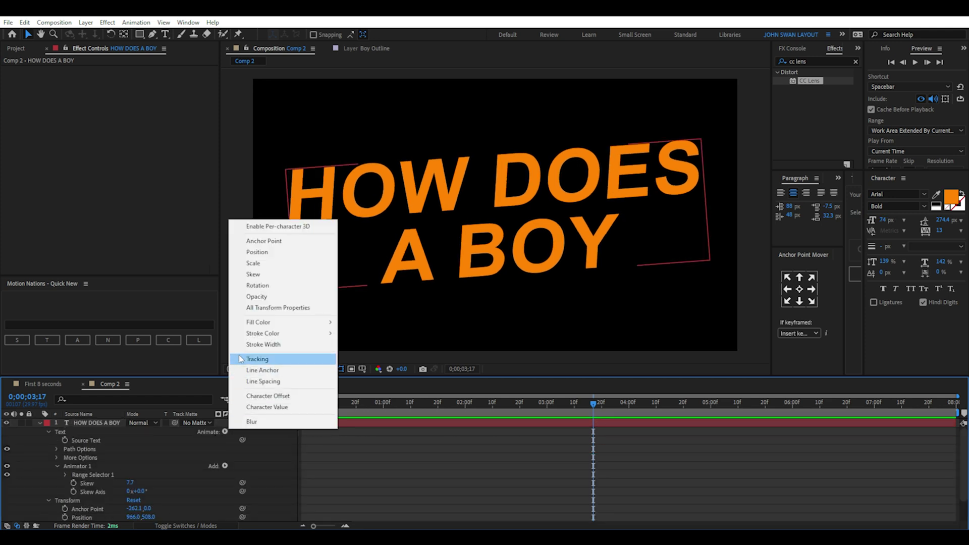
{"action": "left_click", "coordinate": [261, 297]}
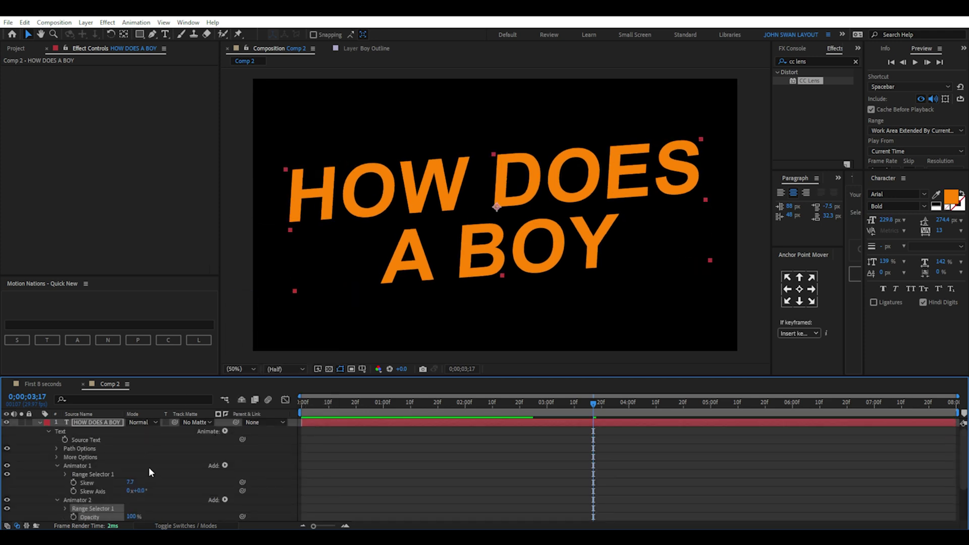
{"action": "scroll", "coordinate": [148, 467], "scroll_direction": "down", "scroll_amount": 1}
{"action": "mouse_move", "coordinate": [130, 492]}
{"action": "left_mouse_down"}
{"action": "mouse_move", "coordinate": [67, 492]}
{"action": "mouse_move", "coordinate": [133, 492]}
{"action": "left_mouse_up"}
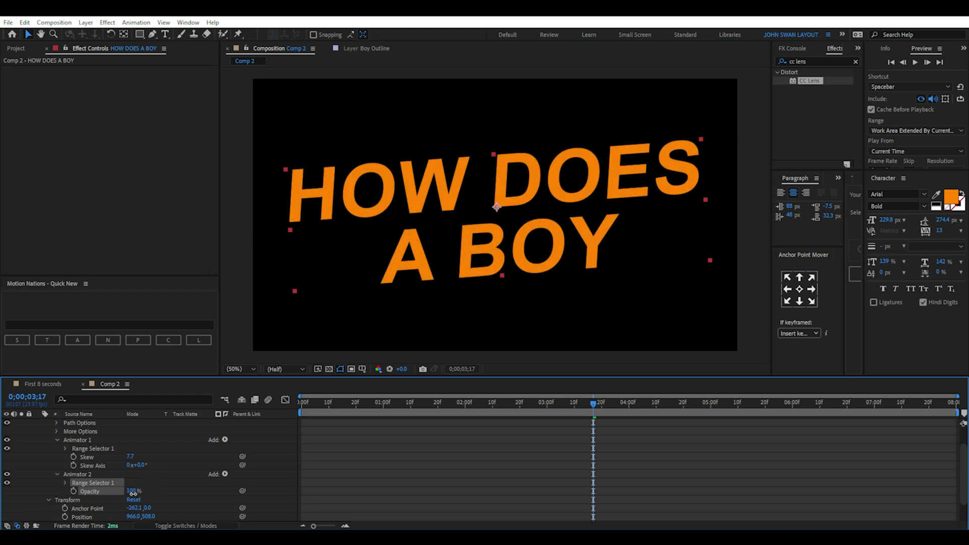
{"action": "left_click", "coordinate": [63, 481]}
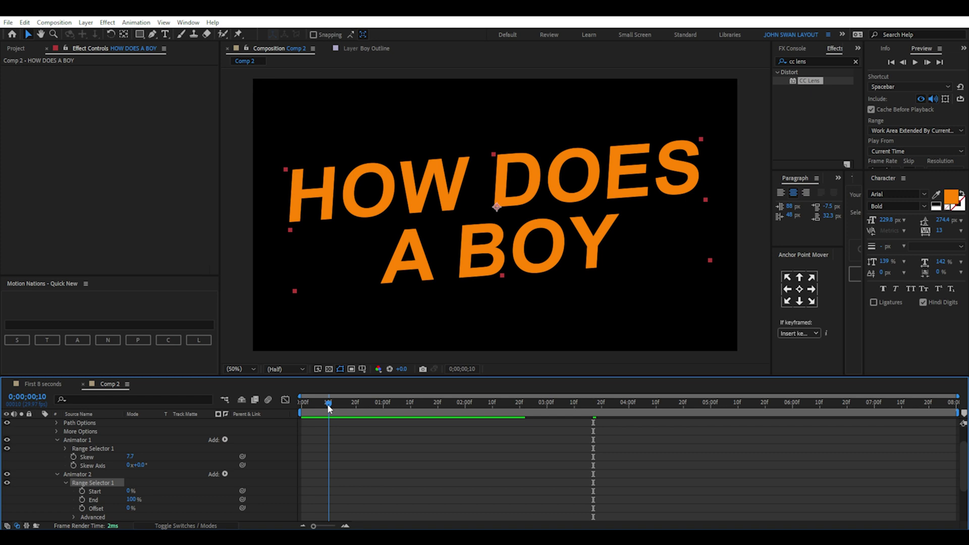
{"action": "left_click", "coordinate": [82, 491]}
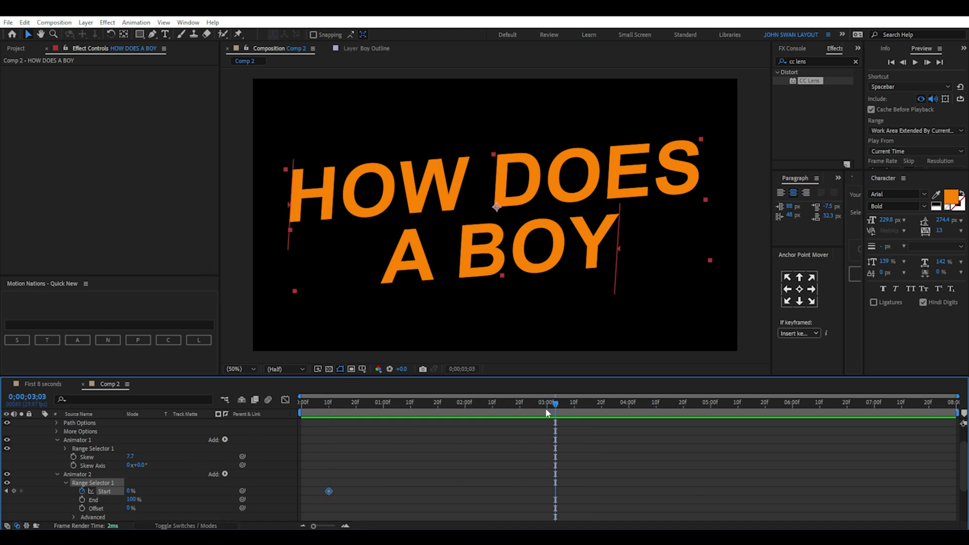
{"action": "left_click_drag", "start_coordinate": [131, 491], "coordinate": [185, 490]}
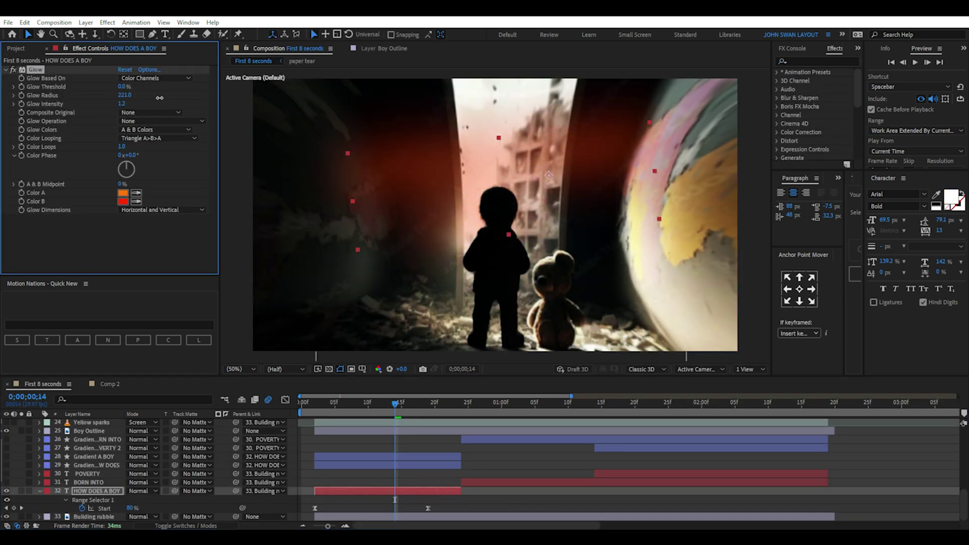
- Try higher Glow Radius and Glow Intensity values on HOW DOES A BOY in First 8 seconds, undoing each change
{"action": "left_click_drag", "start_coordinate": [159, 98], "coordinate": [217, 103]}
{"action": "key", "text": "ctrl+z"}
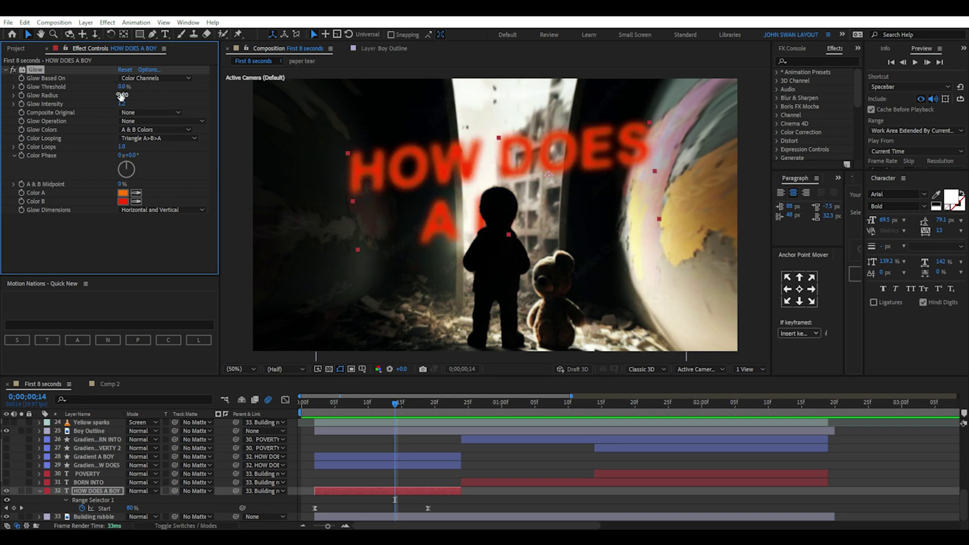
{"action": "left_click_drag", "start_coordinate": [120, 104], "coordinate": [244, 124]}
{"action": "key", "text": "ctrl+z"}
- Show the Gradient HOW DOES layer, test moving it across the title, and parent it to the HOW DOES A BOY layer
{"action": "left_click", "coordinate": [6, 465]}
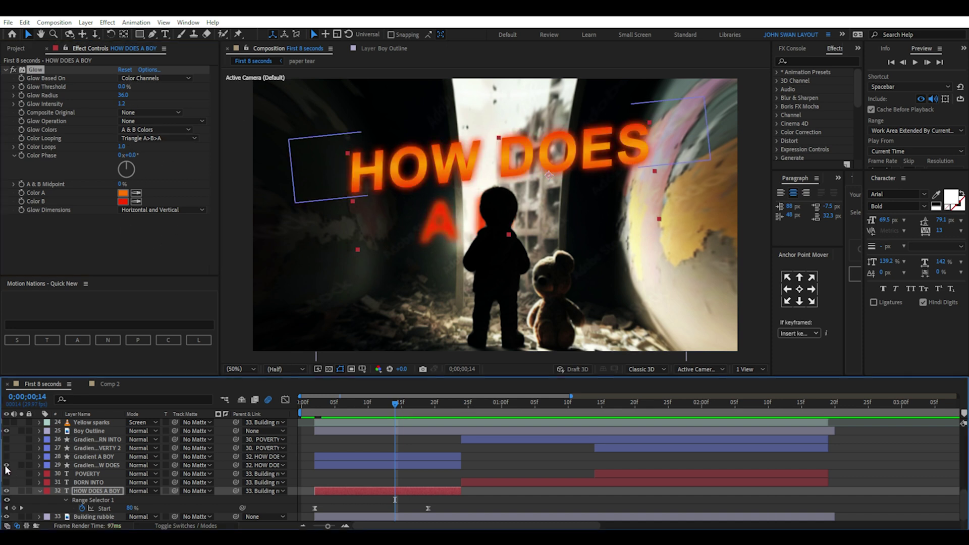
{"action": "left_click", "coordinate": [330, 160]}
{"action": "left_click_drag", "start_coordinate": [337, 211], "coordinate": [340, 188]}
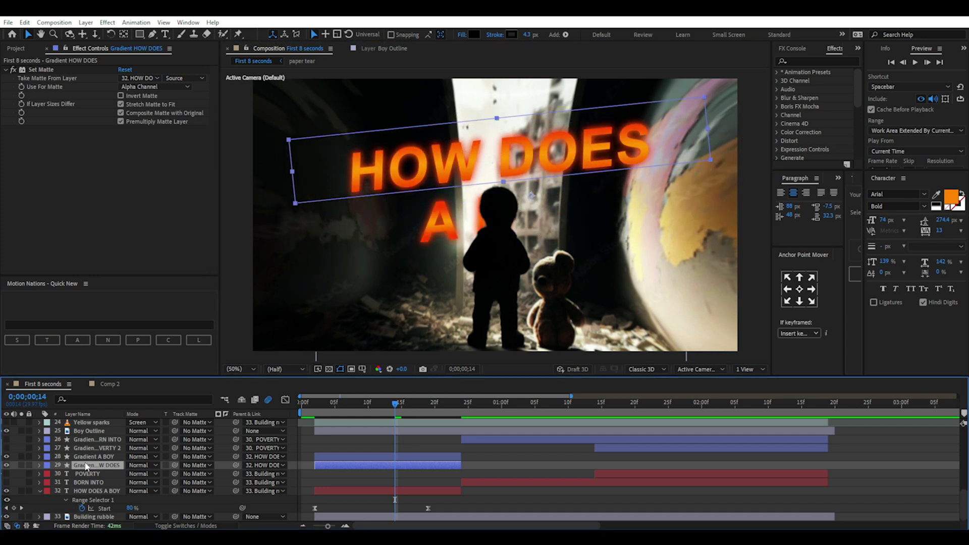
{"action": "left_click", "coordinate": [93, 458]}
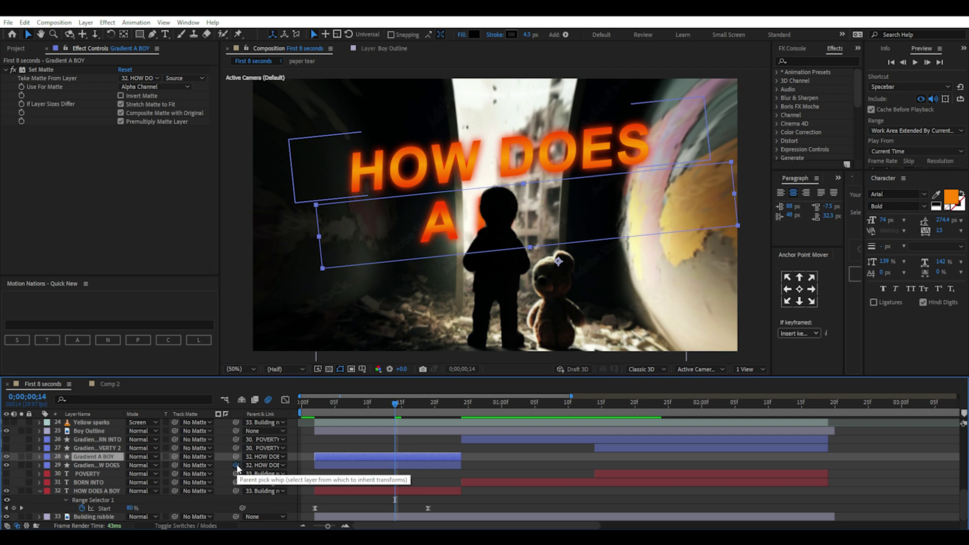
{"action": "left_click_drag", "start_coordinate": [235, 464], "coordinate": [100, 494]}
- Find the Set Matte effect and set Gradient A BOY to take its matte from the HOW DOES A BOY layer
{"action": "left_click", "coordinate": [801, 61]}
{"action": "type", "text": "set ma"}
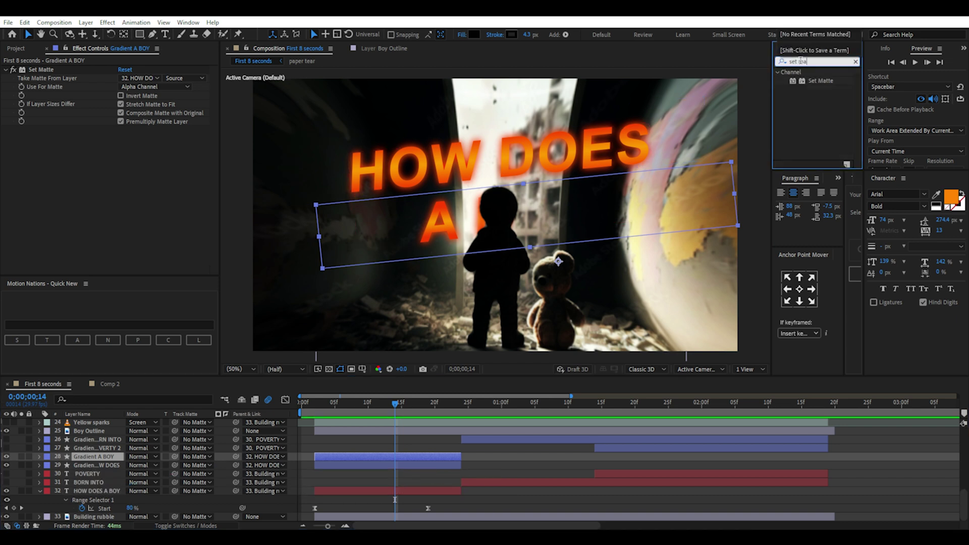
{"action": "left_click", "coordinate": [820, 81]}
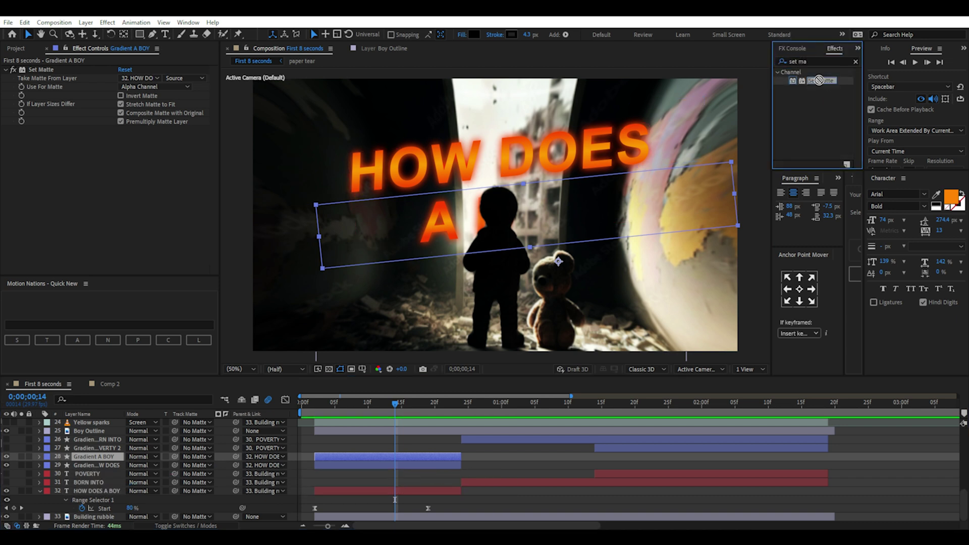
{"action": "left_click", "coordinate": [140, 78]}
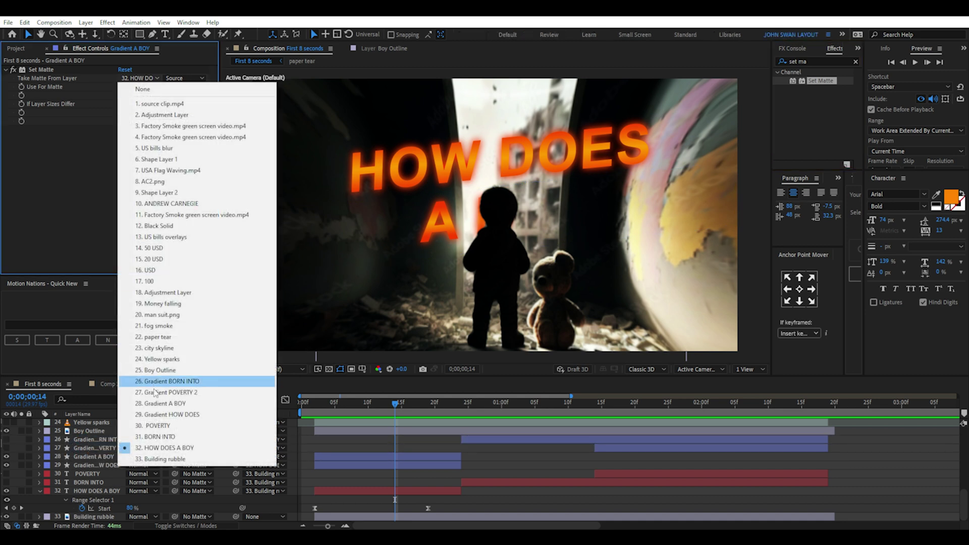
{"action": "left_click", "coordinate": [159, 448]}
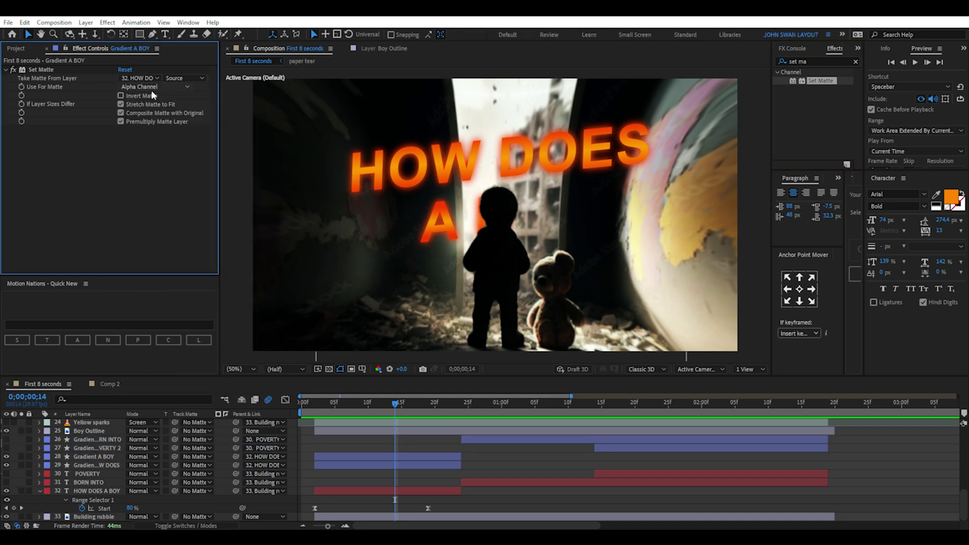
- Apply a Gradient Overlay layer style to the Gradient HOW DOES layer
{"action": "left_click", "coordinate": [95, 465]}
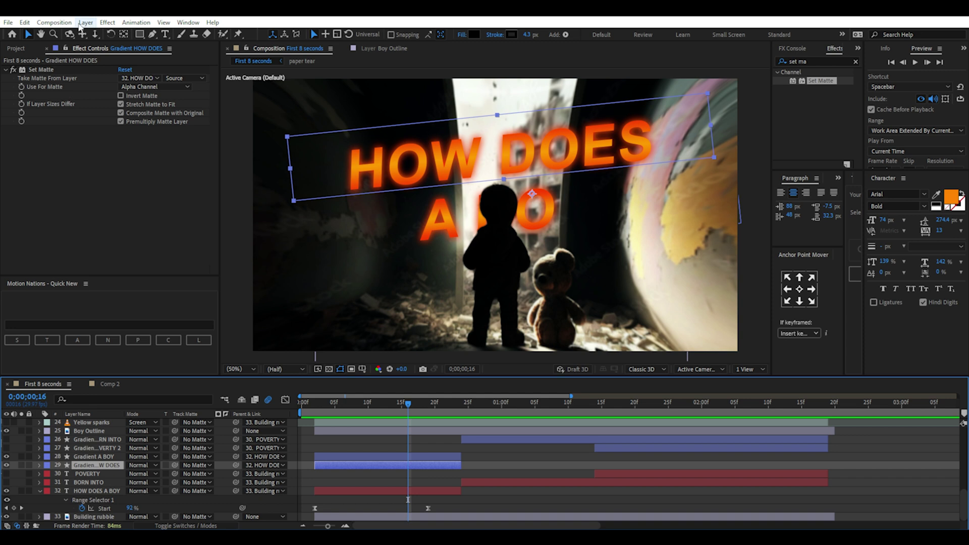
{"action": "left_click", "coordinate": [85, 24]}
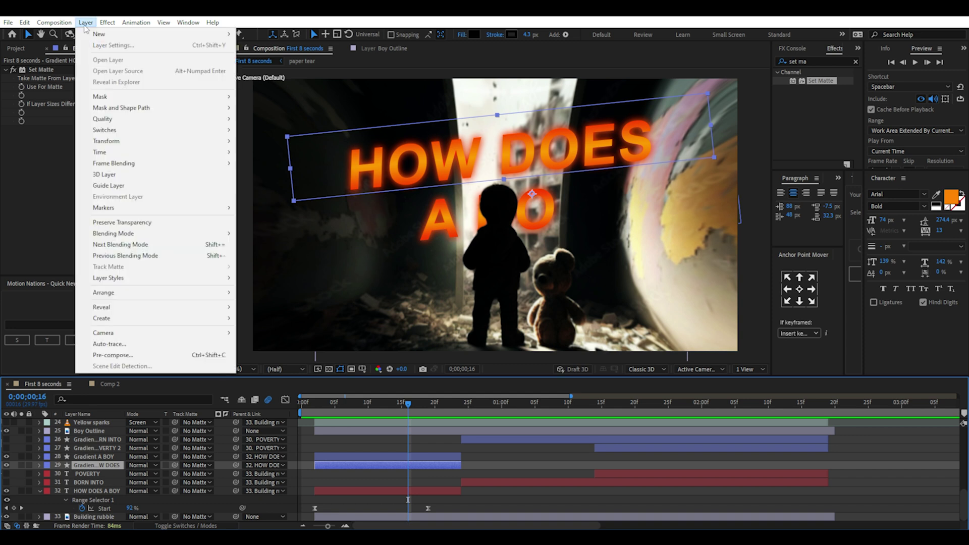
{"action": "mouse_move", "coordinate": [195, 280]}
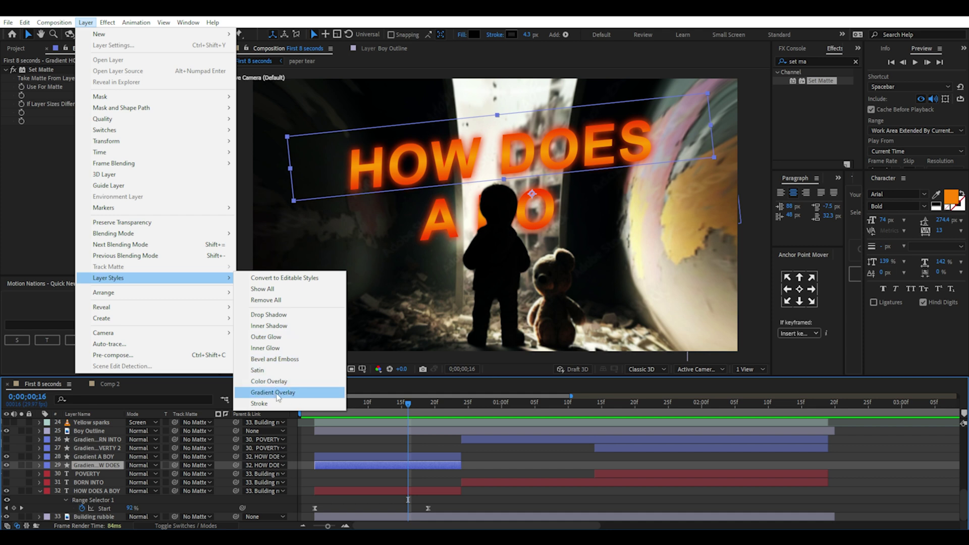
{"action": "left_click", "coordinate": [281, 394]}
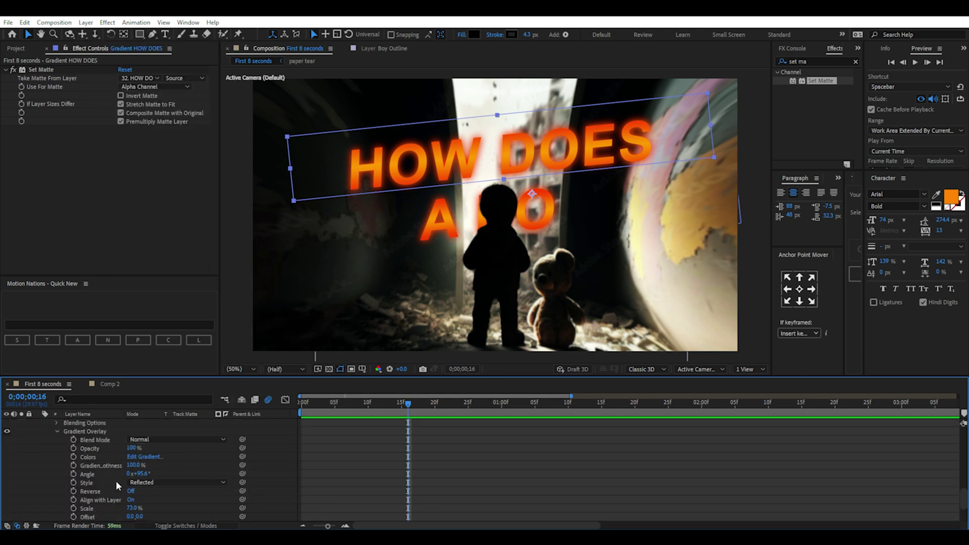
- Check the gradient overlay's orange and red colour stops and try other gradient styles, including Angle
{"action": "left_click", "coordinate": [139, 457]}
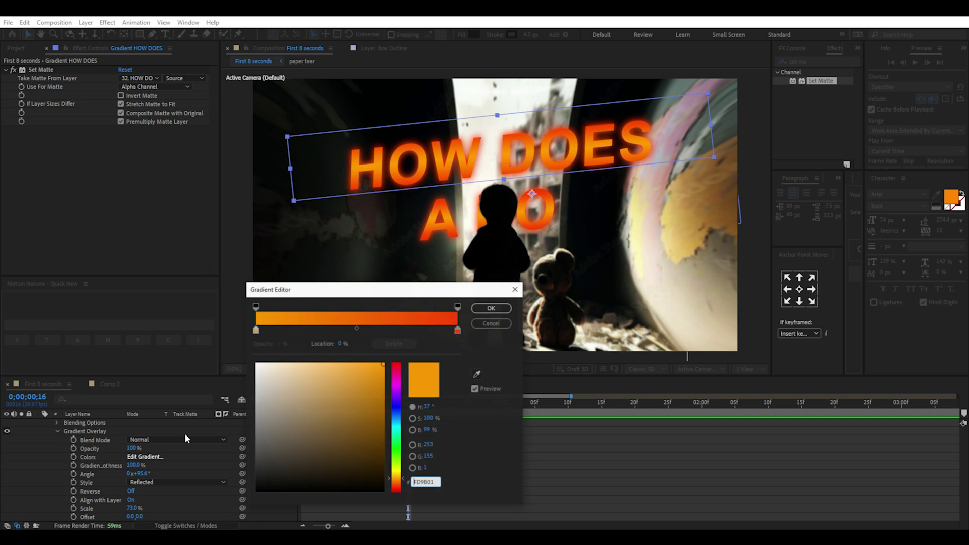
{"action": "left_click", "coordinate": [256, 330]}
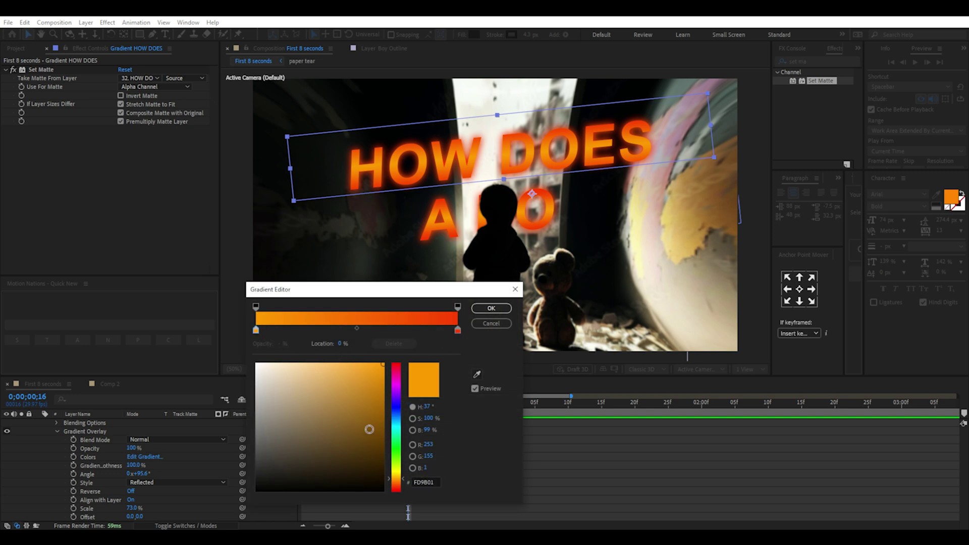
{"action": "mouse_move", "coordinate": [369, 429]}
{"action": "left_mouse_down"}
{"action": "mouse_move", "coordinate": [354, 399]}
{"action": "mouse_move", "coordinate": [365, 384]}
{"action": "mouse_move", "coordinate": [323, 419]}
{"action": "mouse_move", "coordinate": [328, 462]}
{"action": "mouse_move", "coordinate": [376, 371]}
{"action": "left_mouse_up"}
{"action": "left_click", "coordinate": [458, 330]}
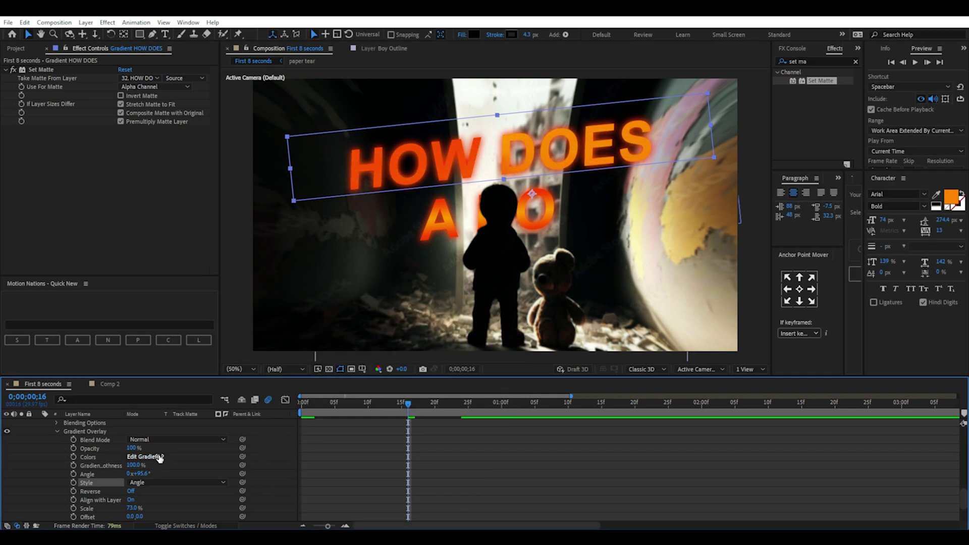
{"action": "left_click", "coordinate": [162, 483]}
{"action": "left_click", "coordinate": [160, 469]}
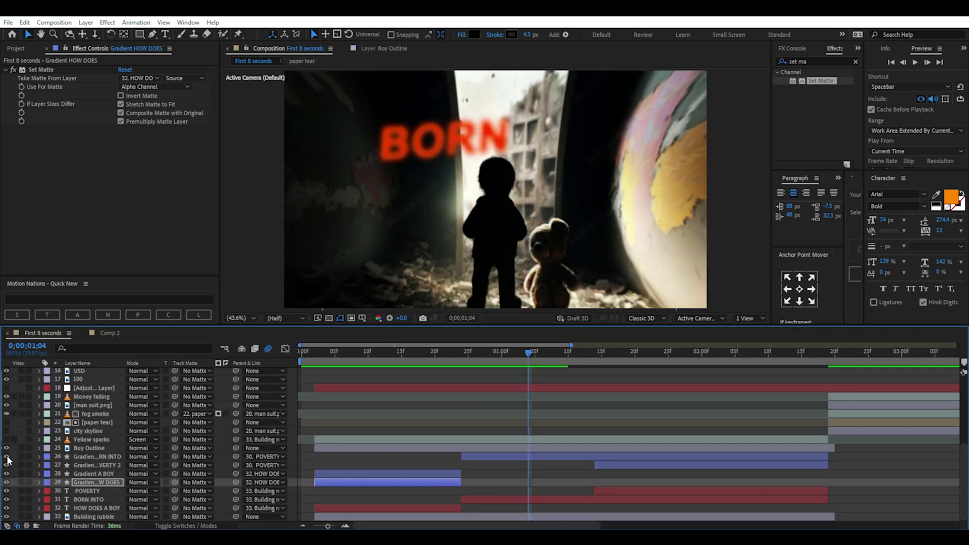
- Turn on the Gradient BORN INTO layer and review the BORN INTO text's range selector Start animation
{"action": "left_click", "coordinate": [7, 457]}
{"action": "left_click_drag", "start_coordinate": [462, 356], "coordinate": [509, 399]}
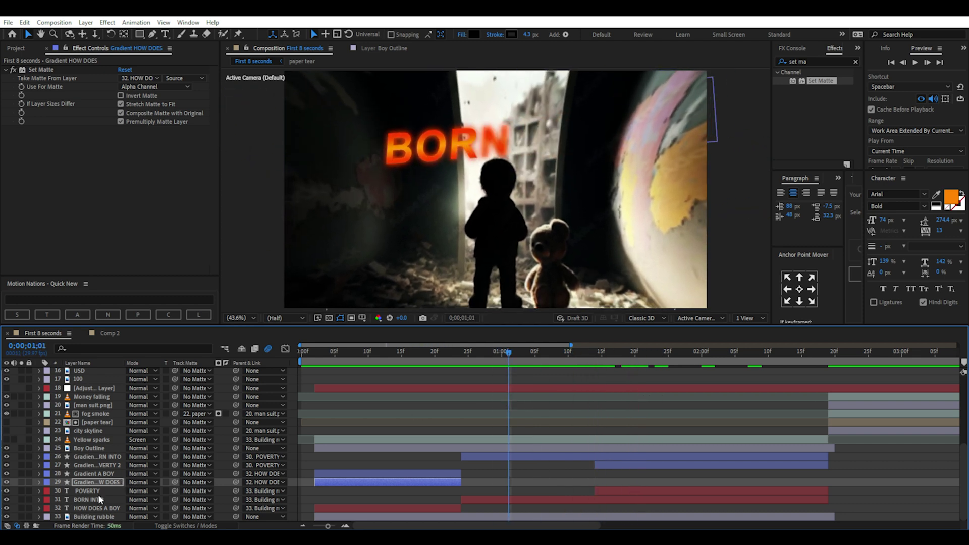
{"action": "left_click", "coordinate": [87, 499]}
{"action": "left_click", "coordinate": [39, 499]}
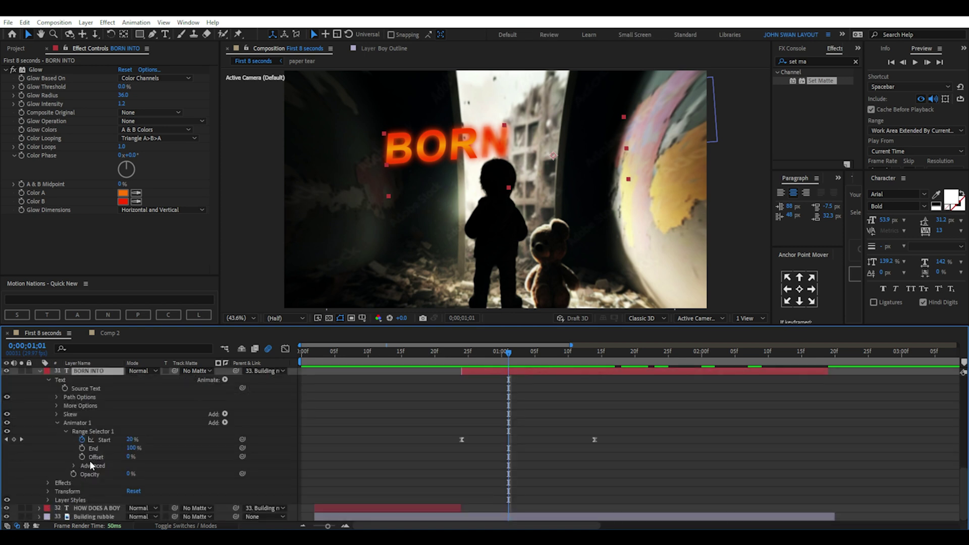
{"action": "left_click_drag", "start_coordinate": [461, 360], "coordinate": [521, 359]}
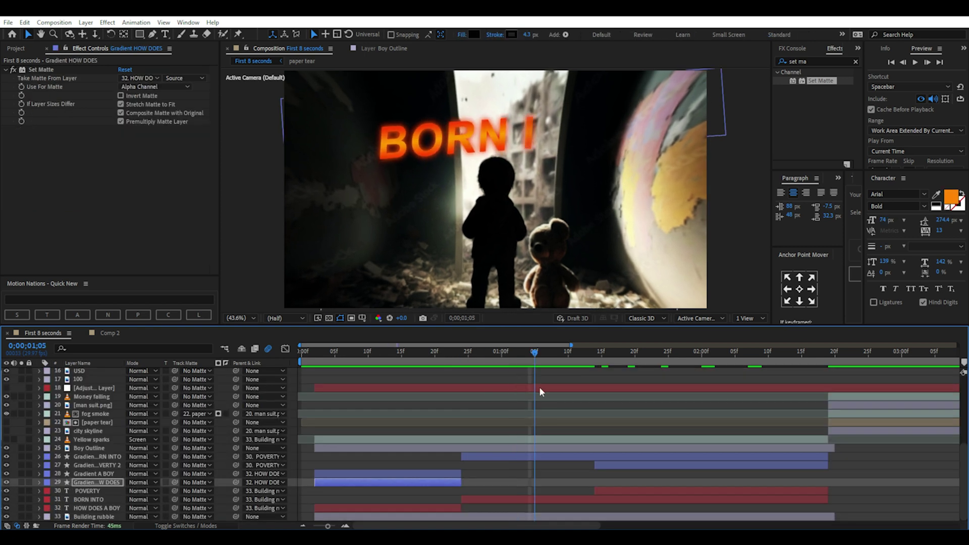
{"action": "left_click_drag", "start_coordinate": [540, 389], "coordinate": [510, 403]}
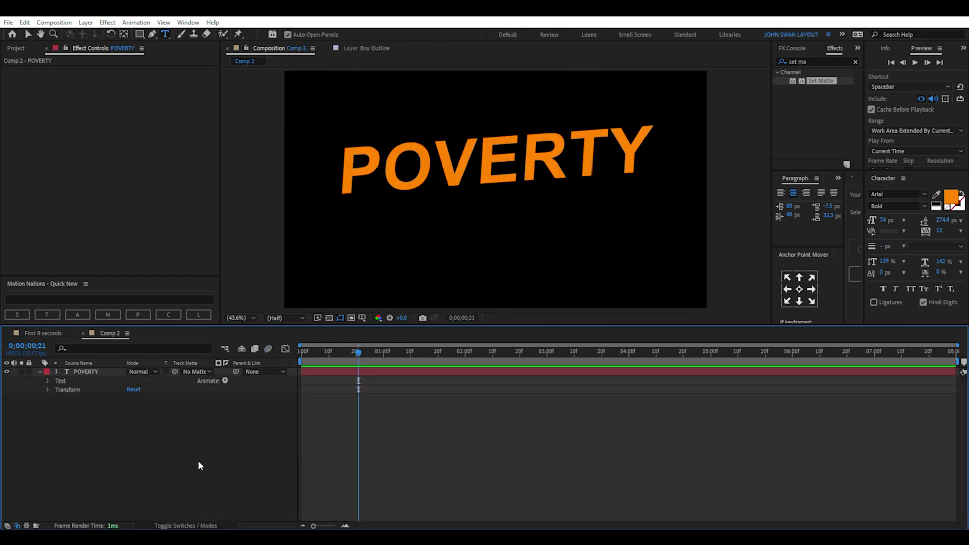
- Enable per-character 3D for the POVERTY text in Comp 2
{"action": "left_click", "coordinate": [225, 381]}
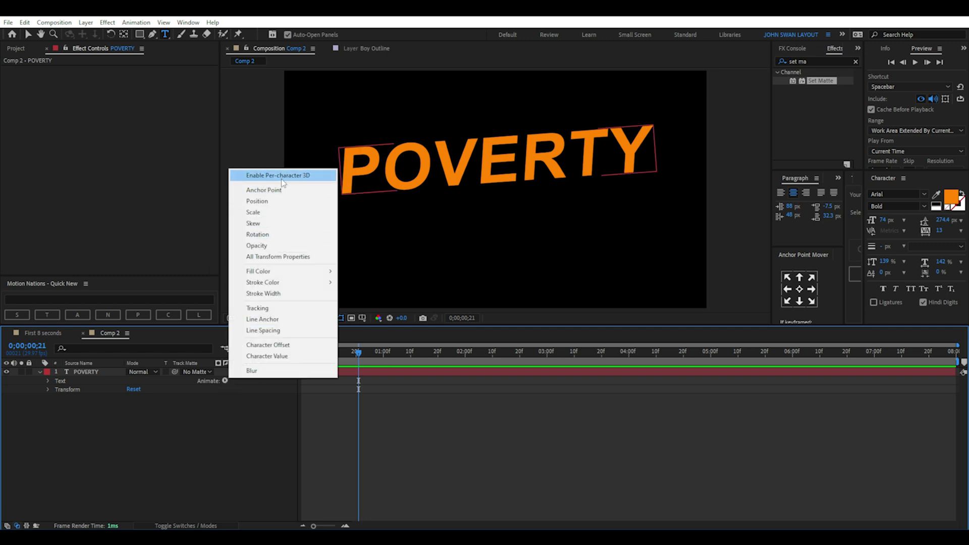
{"action": "left_click", "coordinate": [323, 175]}
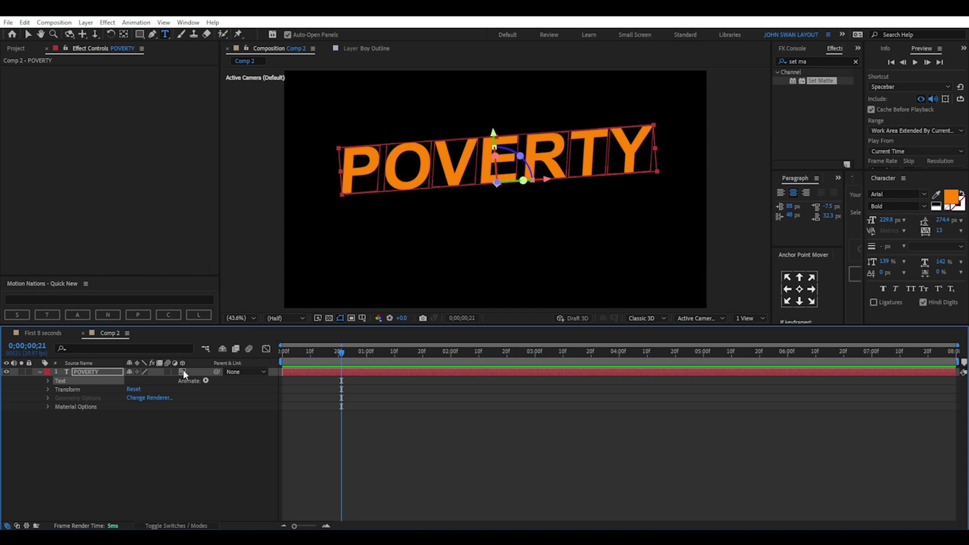
- Add an Opacity animator at 0% to the POVERTY text and keyframe its range selector Start from 0% to 100% at 0;00;02;07
{"action": "left_click", "coordinate": [205, 380]}
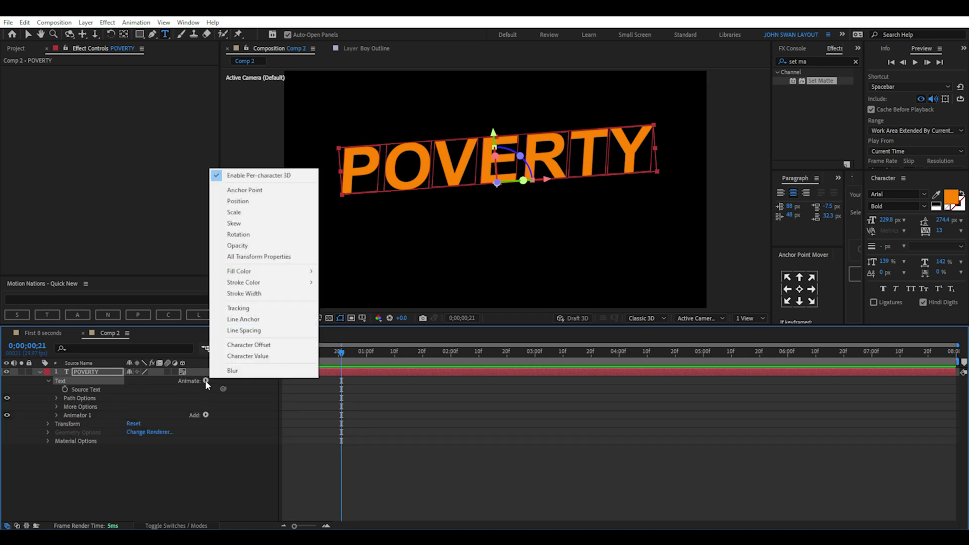
{"action": "left_click", "coordinate": [245, 247]}
{"action": "left_click", "coordinate": [471, 352]}
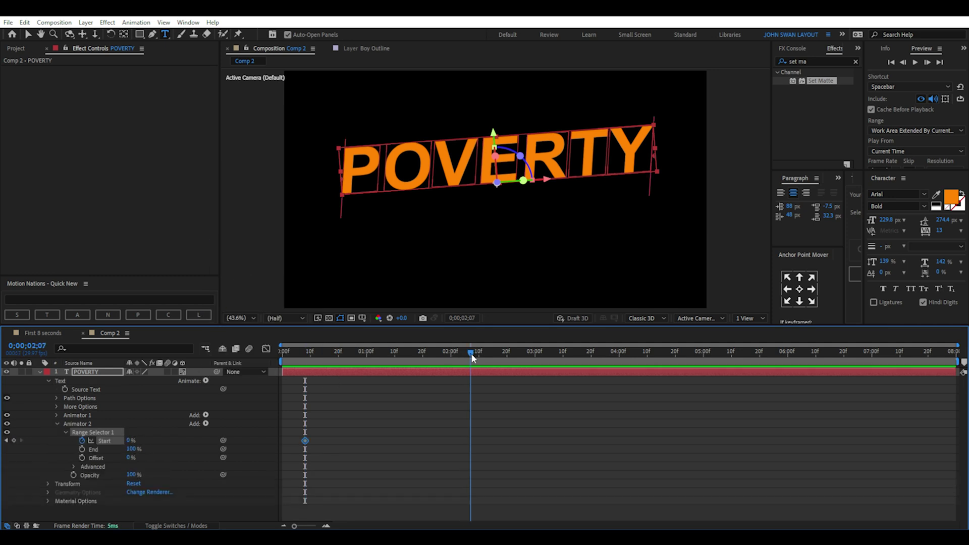
{"action": "left_click_drag", "start_coordinate": [129, 441], "coordinate": [190, 443]}
- Add Rotation to the POVERTY text's second animator, set Y Rotation to 52°, then increase it further and preview the reveal
{"action": "left_click", "coordinate": [206, 424]}
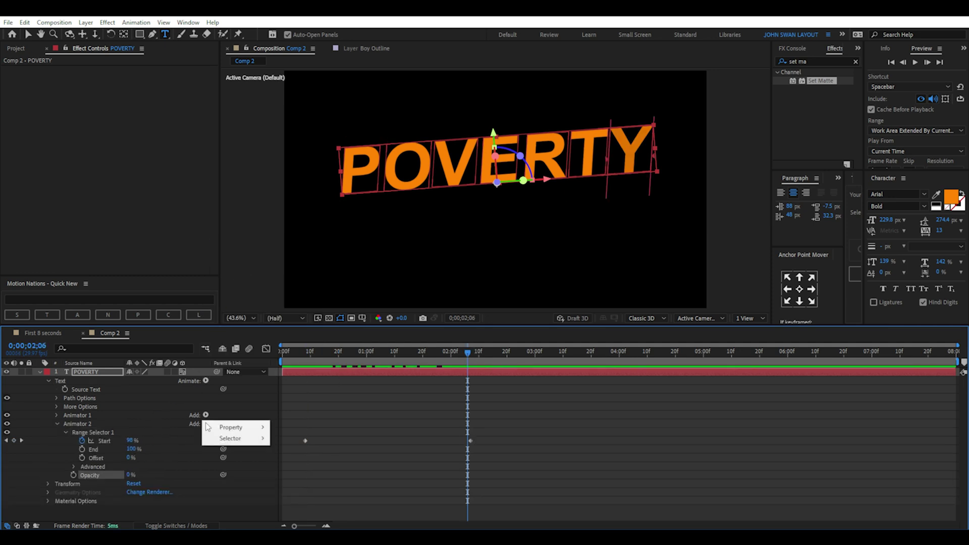
{"action": "mouse_move", "coordinate": [243, 427]}
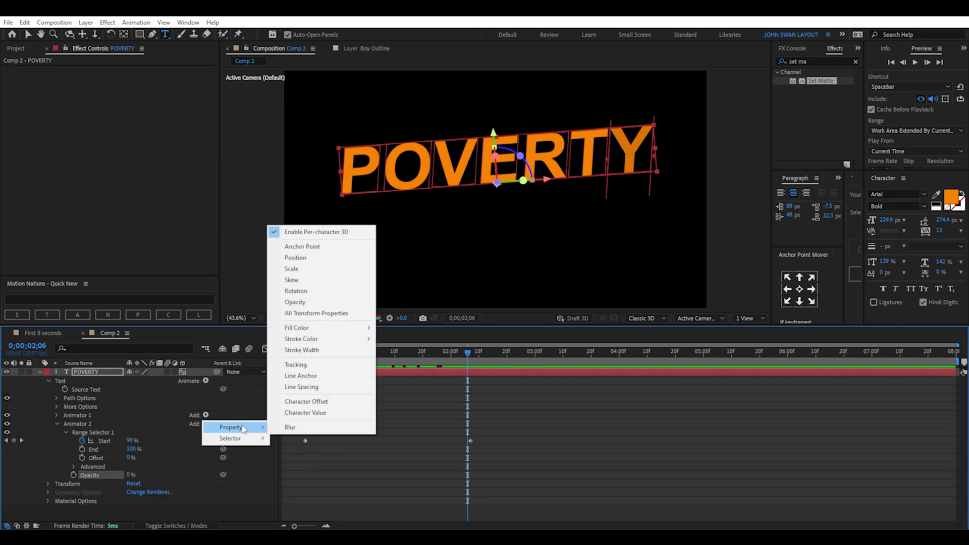
{"action": "left_click", "coordinate": [299, 292]}
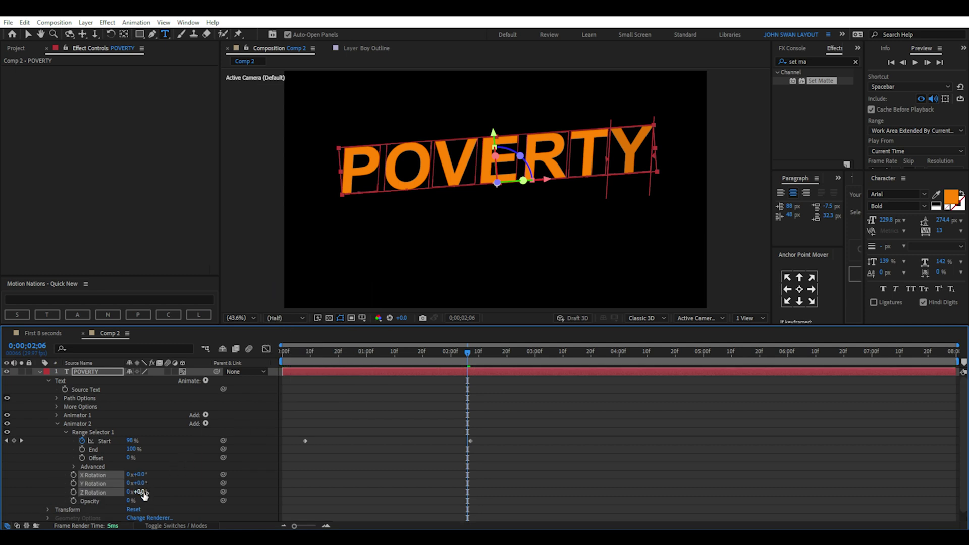
{"action": "left_click_drag", "start_coordinate": [150, 484], "coordinate": [192, 484]}
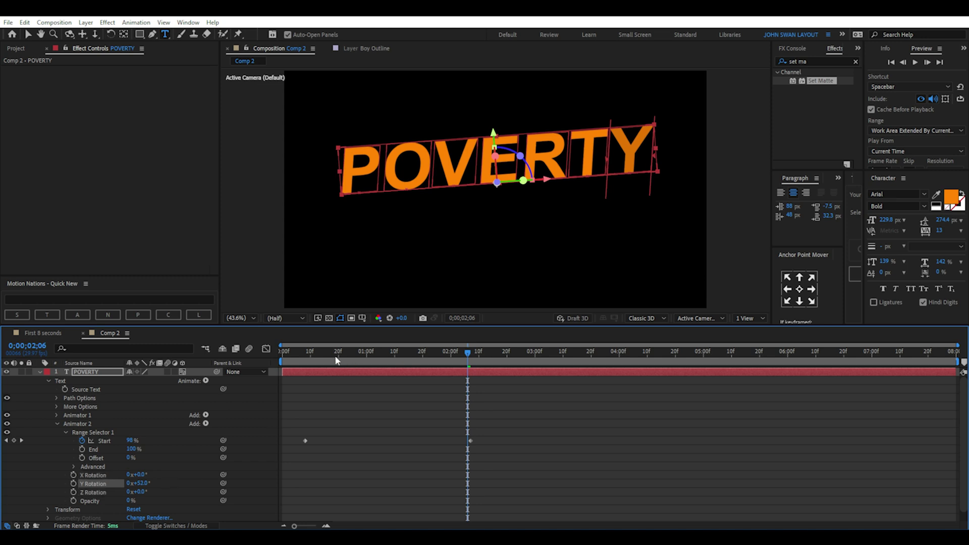
{"action": "mouse_move", "coordinate": [335, 355]}
{"action": "left_mouse_down"}
{"action": "mouse_move", "coordinate": [314, 355]}
{"action": "mouse_move", "coordinate": [350, 361]}
{"action": "left_mouse_up"}
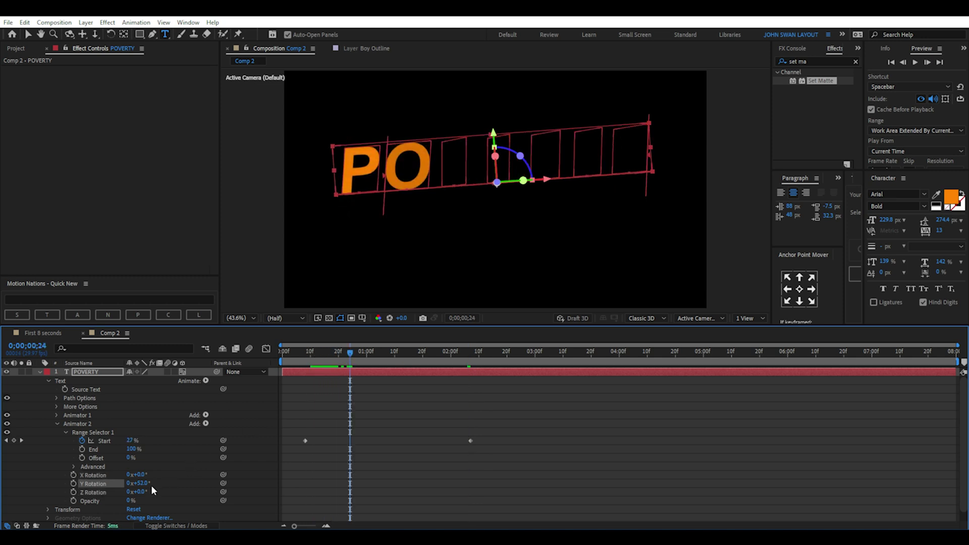
{"action": "left_click_drag", "start_coordinate": [143, 483], "coordinate": [165, 483]}
{"action": "left_click_drag", "start_coordinate": [307, 352], "coordinate": [450, 365]}
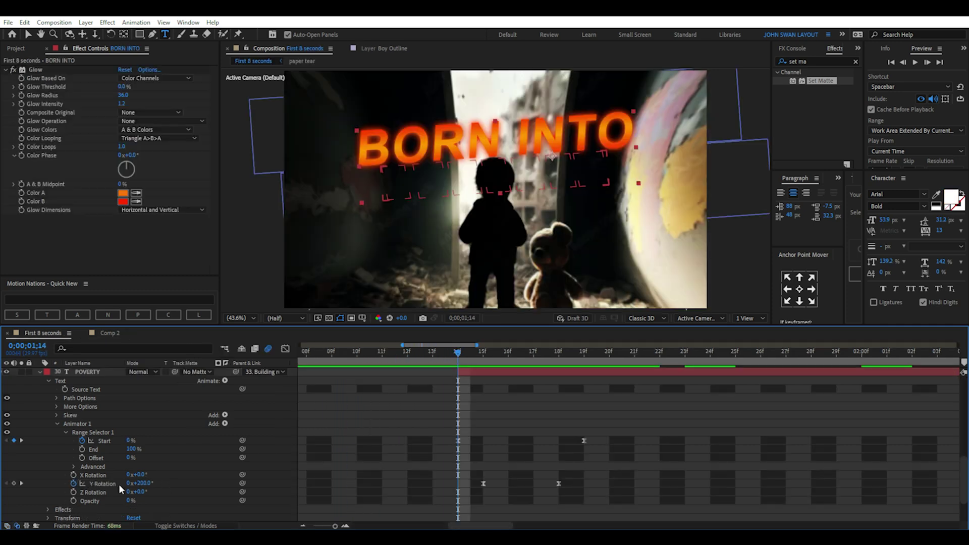
- Review the Start and Y Rotation keyframes of the POVERTY text in the First 8 seconds comp as its letters appear
{"action": "key", "text": "Page_Down"}
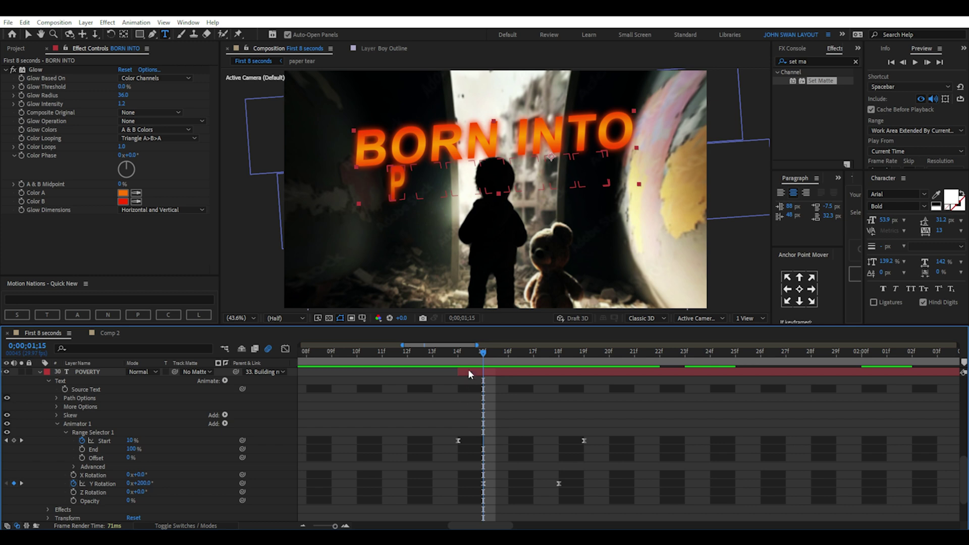
{"action": "left_click_drag", "start_coordinate": [489, 355], "coordinate": [562, 366]}
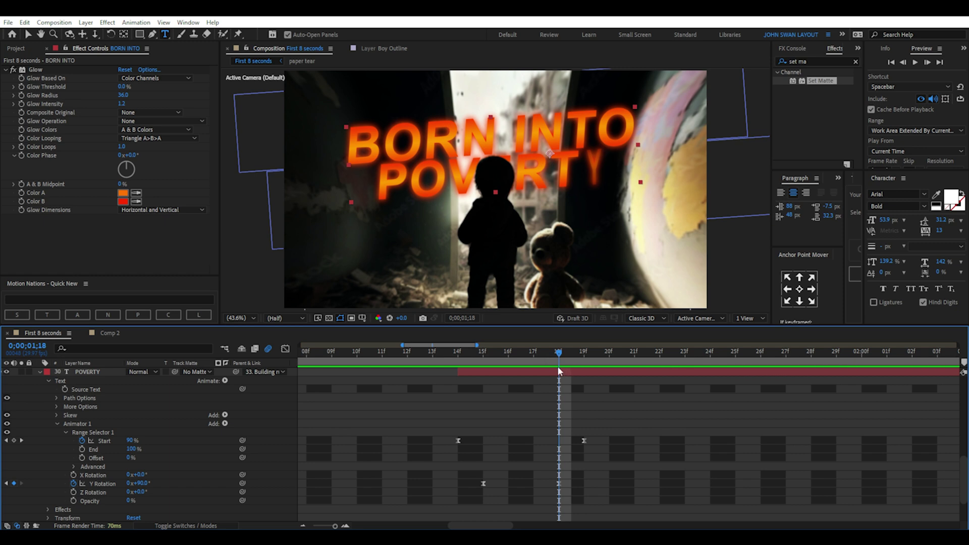
{"action": "left_click_drag", "start_coordinate": [452, 352], "coordinate": [576, 380]}
{"action": "left_click", "coordinate": [41, 373]}
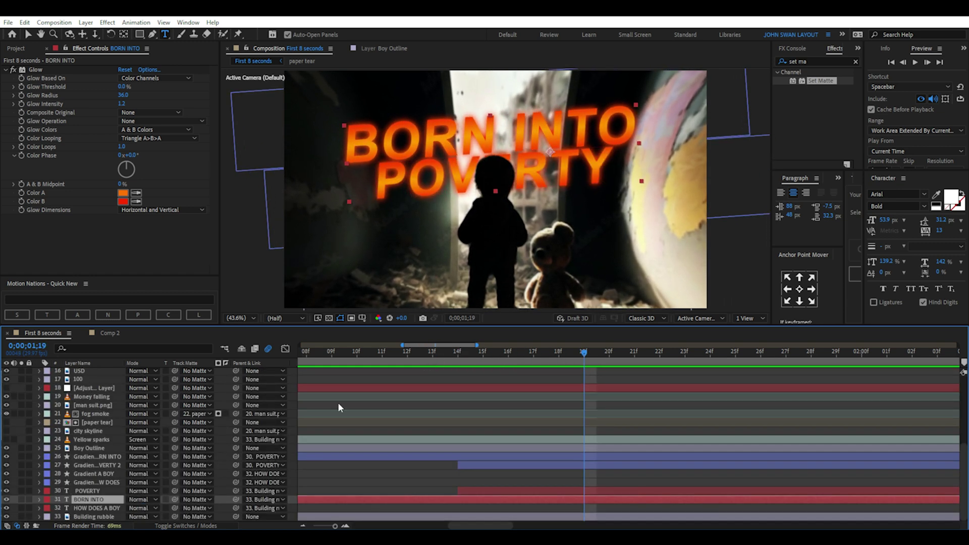
{"action": "left_click_drag", "start_coordinate": [391, 362], "coordinate": [532, 368]}
- Examine the wiggle(2,30) Position expression on the BORN INTO text and the layer's parenting to Building rubble
{"action": "scroll", "coordinate": [364, 403], "scroll_direction": "down", "scroll_amount": 3}
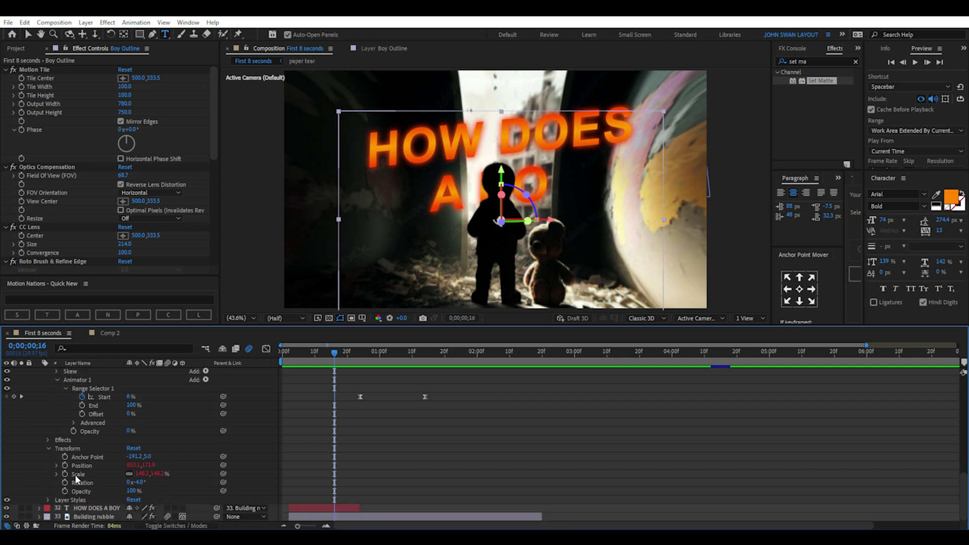
{"action": "left_click", "coordinate": [56, 466]}
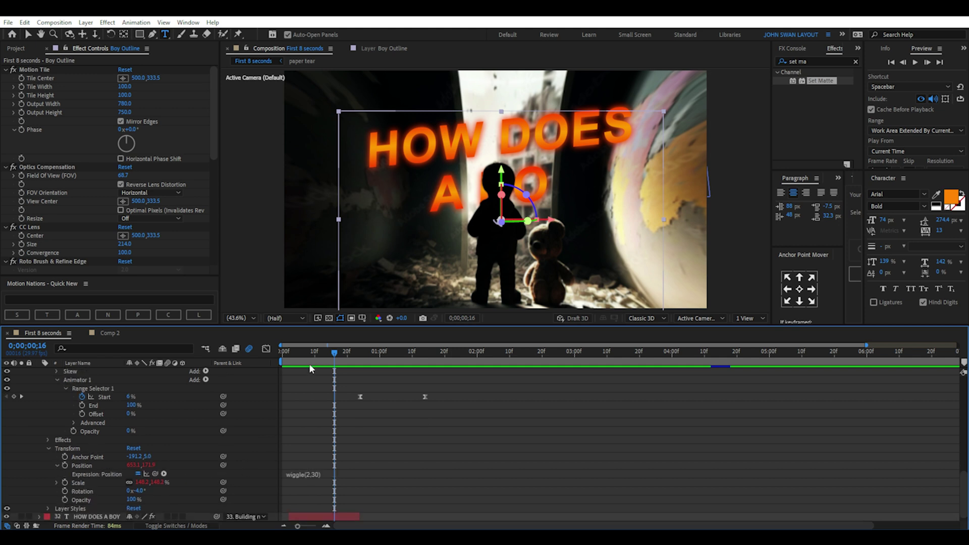
{"action": "left_click_drag", "start_coordinate": [298, 353], "coordinate": [439, 371]}
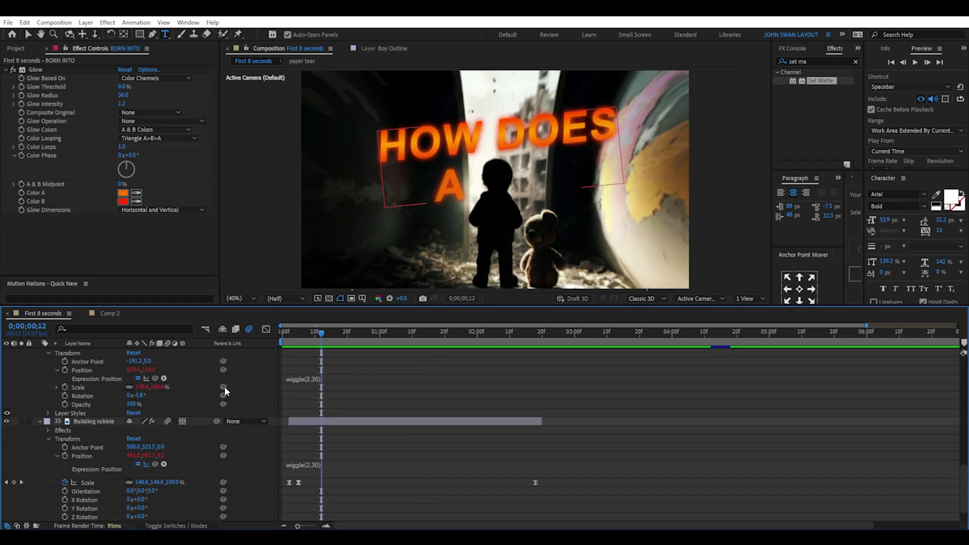
{"action": "left_click_drag", "start_coordinate": [223, 387], "coordinate": [86, 483]}
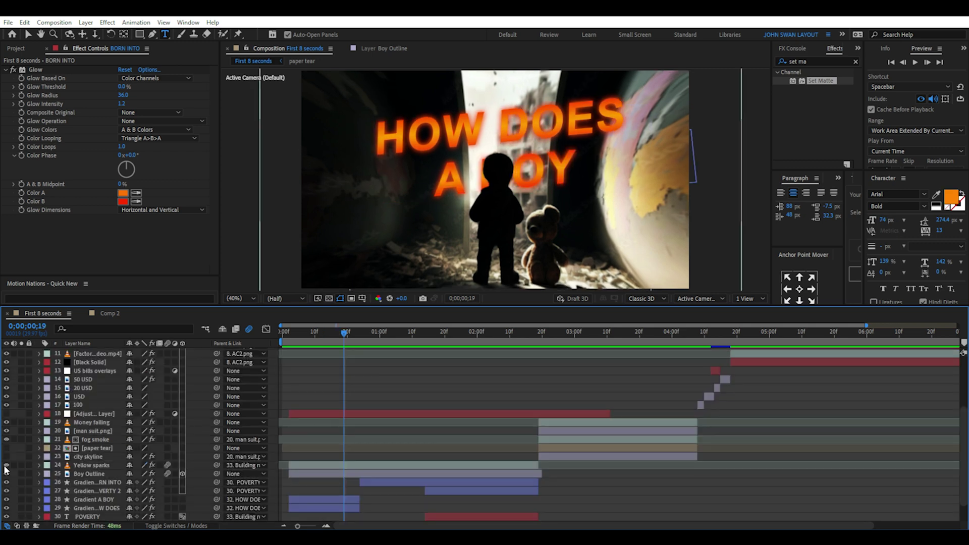
- Parent the Yellow sparks layer to Building rubble and preview the sparks moving with the scene
{"action": "left_click_drag", "start_coordinate": [341, 334], "coordinate": [366, 334]}
{"action": "left_click", "coordinate": [91, 463]}
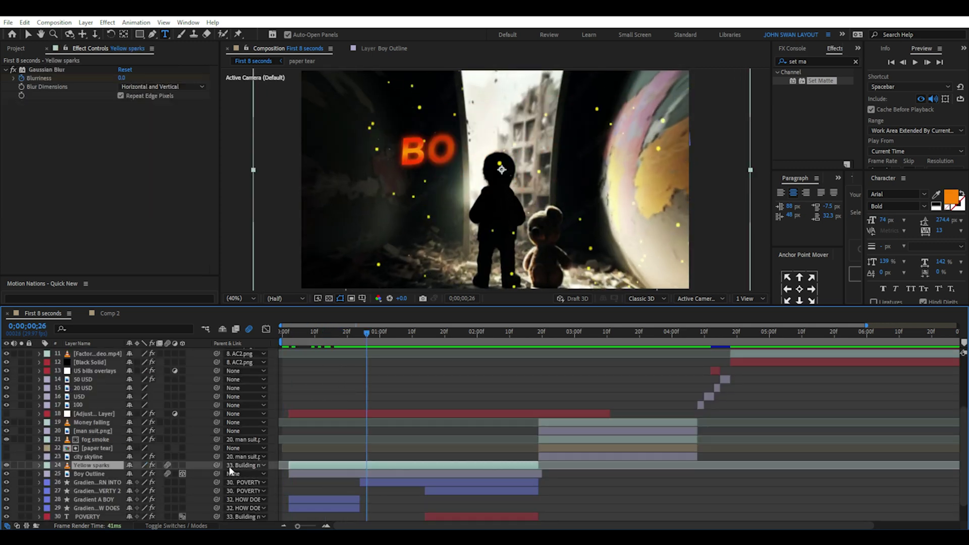
{"action": "left_click", "coordinate": [235, 463]}
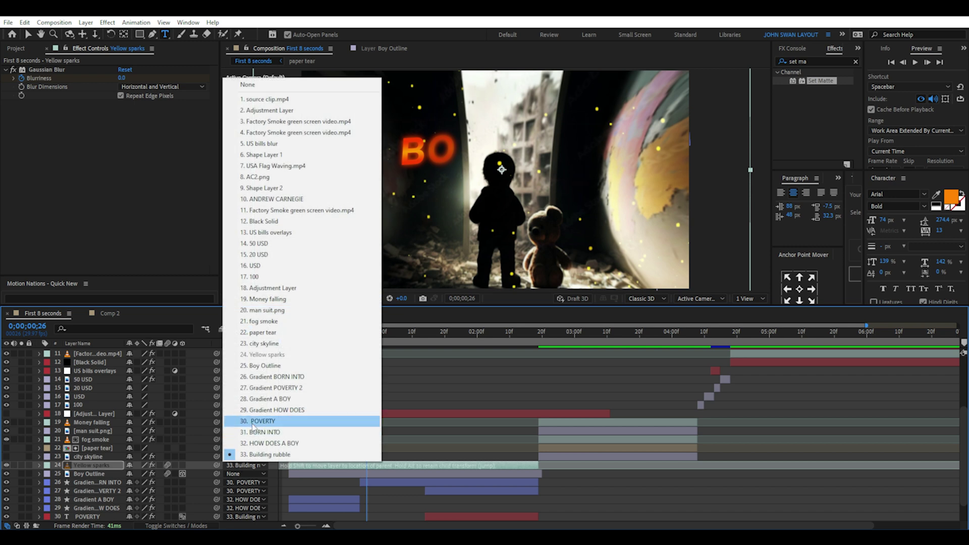
{"action": "left_click", "coordinate": [262, 455]}
{"action": "scroll", "coordinate": [169, 452], "scroll_direction": "down", "scroll_amount": 3}
{"action": "left_click_drag", "start_coordinate": [216, 440], "coordinate": [101, 515]}
{"action": "left_click_drag", "start_coordinate": [101, 515], "coordinate": [101, 515]}
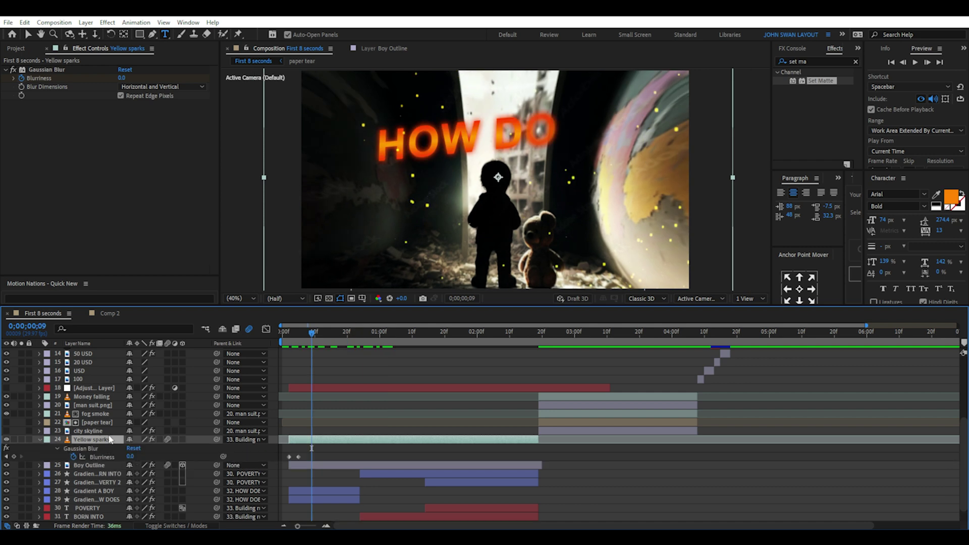
{"action": "left_click_drag", "start_coordinate": [289, 329], "coordinate": [504, 334]}
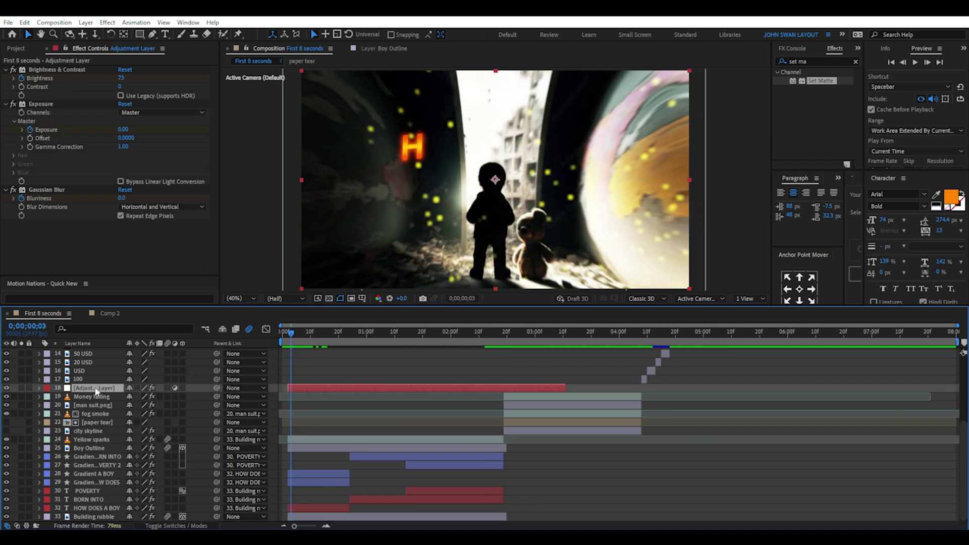
- Examine the adjustment layer's Brightness, Exposure and Blurriness keyframes at the opening flash and the transition to the man in the suit
{"action": "key", "text": "u"}
{"action": "mouse_move", "coordinate": [292, 336]}
{"action": "left_mouse_down"}
{"action": "mouse_move", "coordinate": [305, 334]}
{"action": "mouse_move", "coordinate": [291, 335]}
{"action": "left_mouse_up"}
{"action": "key", "text": "equal"}
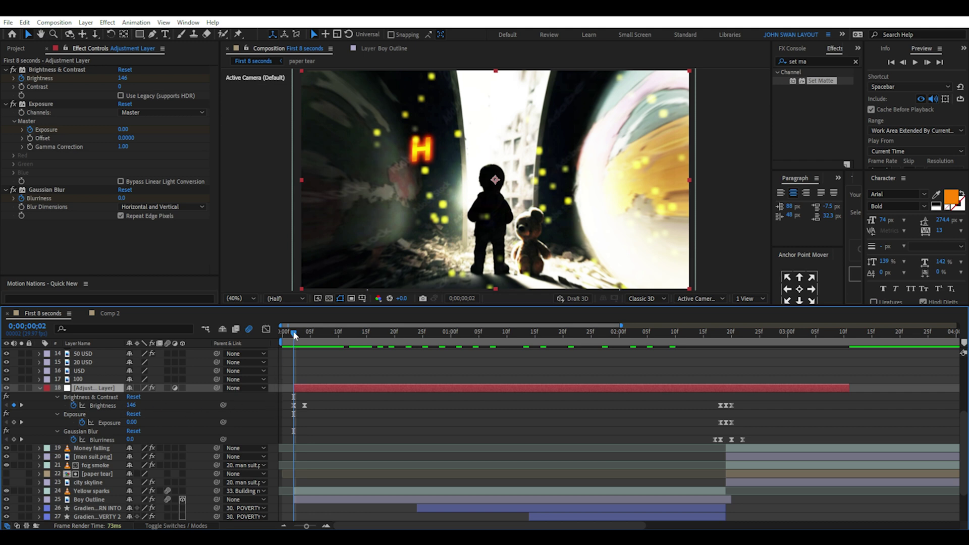
{"action": "left_click_drag", "start_coordinate": [295, 336], "coordinate": [731, 350]}
{"action": "key", "text": "equal"}
{"action": "key", "text": "equal"}
{"action": "key", "text": "equal"}
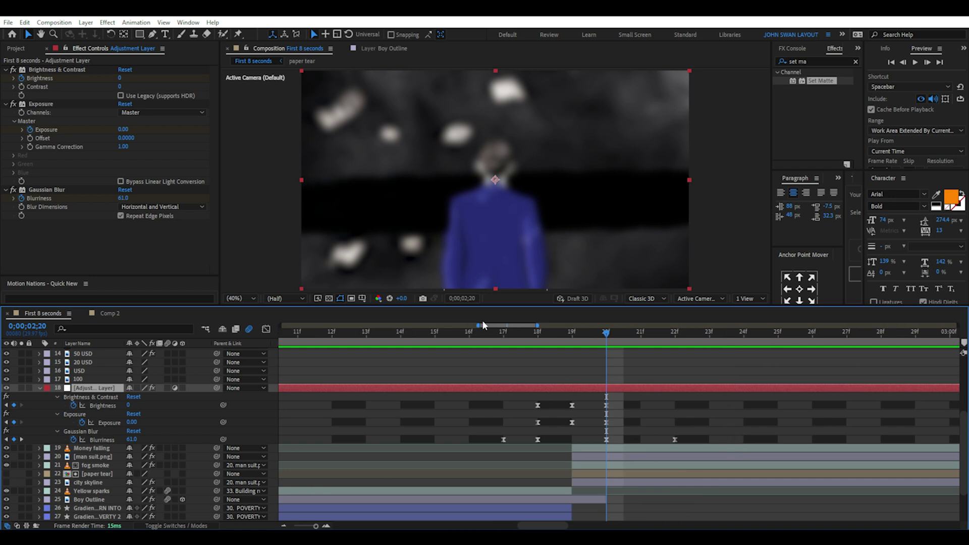
{"action": "left_click", "coordinate": [491, 335]}
{"action": "left_click_drag", "start_coordinate": [517, 342], "coordinate": [573, 351]}
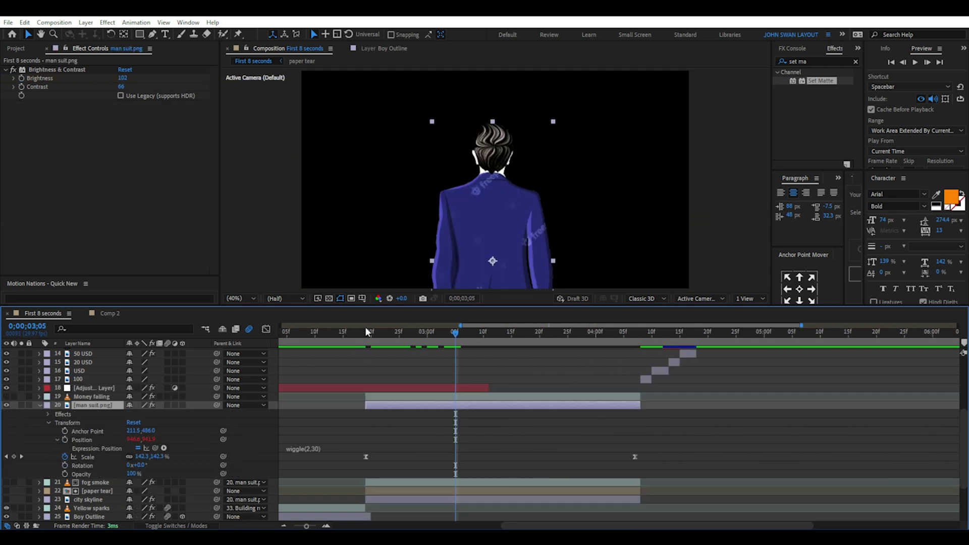
- Preview the man suit.png layer's motion and check its wiggle(2,30) Position expression
{"action": "left_click_drag", "start_coordinate": [367, 331], "coordinate": [534, 363]}
{"action": "left_click", "coordinate": [105, 451]}
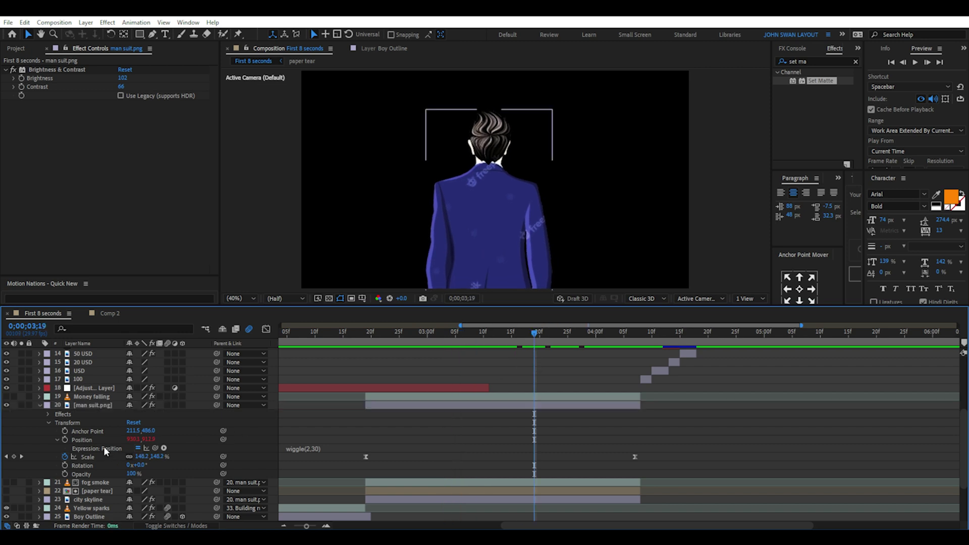
{"action": "left_click", "coordinate": [310, 448]}
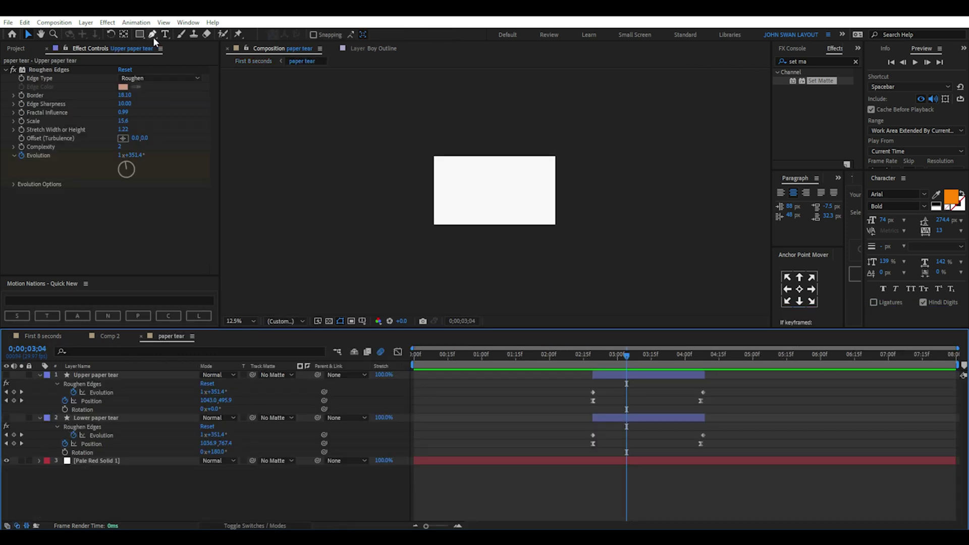
- Draw a closed Pen tool shape with a jagged lower edge over the upper half of the paper tear comp
{"action": "left_click", "coordinate": [152, 34]}
{"action": "left_click", "coordinate": [412, 144]}
{"action": "left_click", "coordinate": [580, 142]}
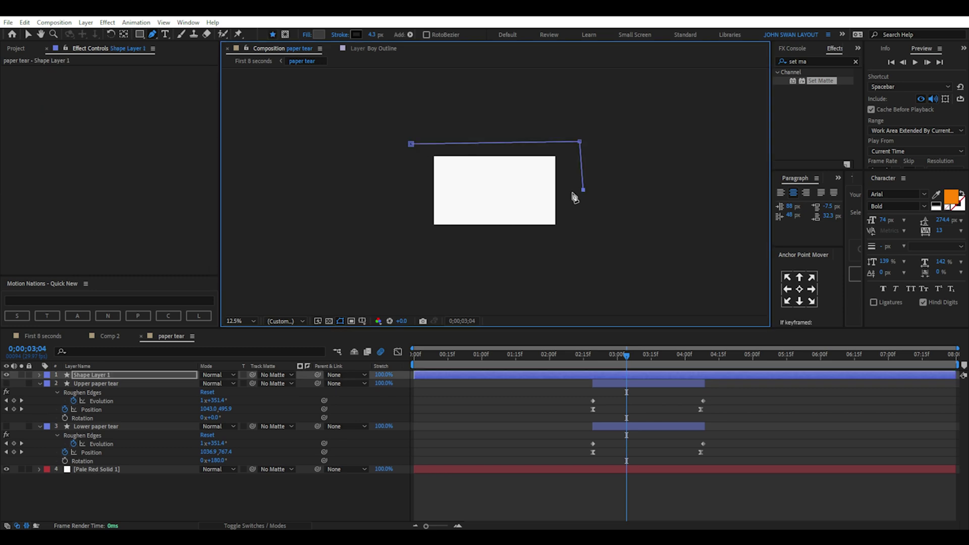
{"action": "left_click", "coordinate": [531, 193]}
{"action": "left_click", "coordinate": [525, 195]}
{"action": "left_click", "coordinate": [444, 200]}
{"action": "left_click", "coordinate": [411, 144]}
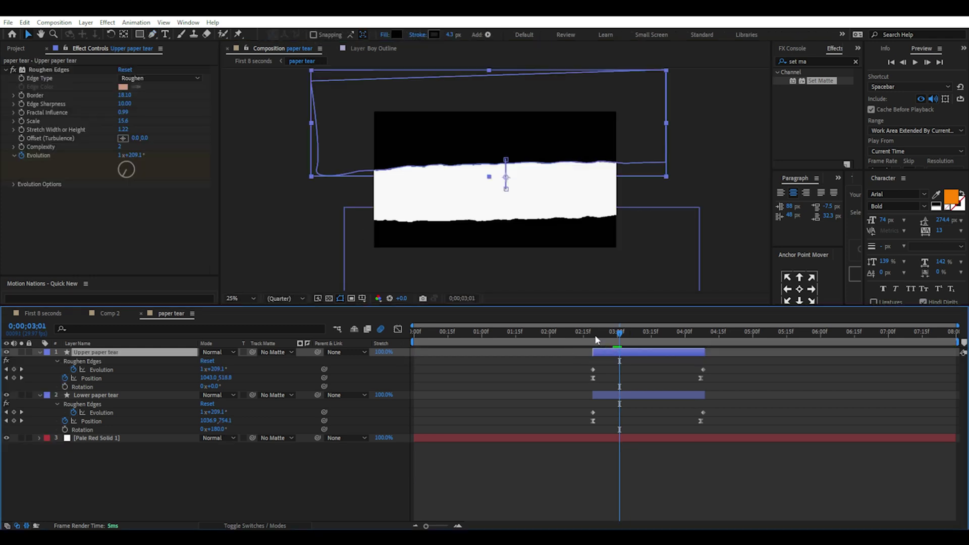
- Preview the upper and lower paper tear shapes moving apart from about 0;00;02;20 to 0;00;03;04
{"action": "mouse_move", "coordinate": [596, 336]}
{"action": "left_mouse_down"}
{"action": "mouse_move", "coordinate": [688, 333]}
{"action": "mouse_move", "coordinate": [608, 339]}
{"action": "left_mouse_up"}
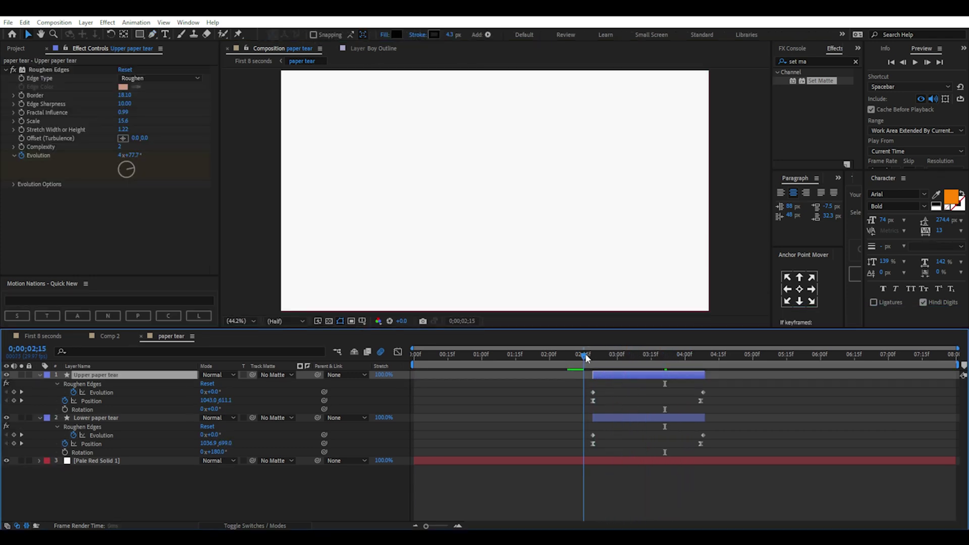
{"action": "mouse_move", "coordinate": [580, 354]}
{"action": "left_mouse_down"}
{"action": "mouse_move", "coordinate": [699, 359]}
{"action": "mouse_move", "coordinate": [594, 359]}
{"action": "left_mouse_up"}
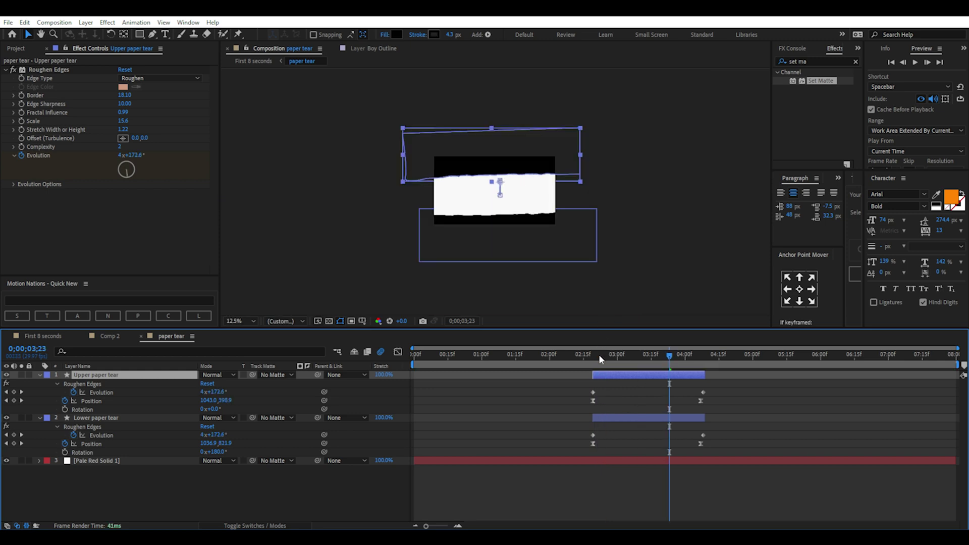
{"action": "left_click_drag", "start_coordinate": [598, 355], "coordinate": [626, 359]}
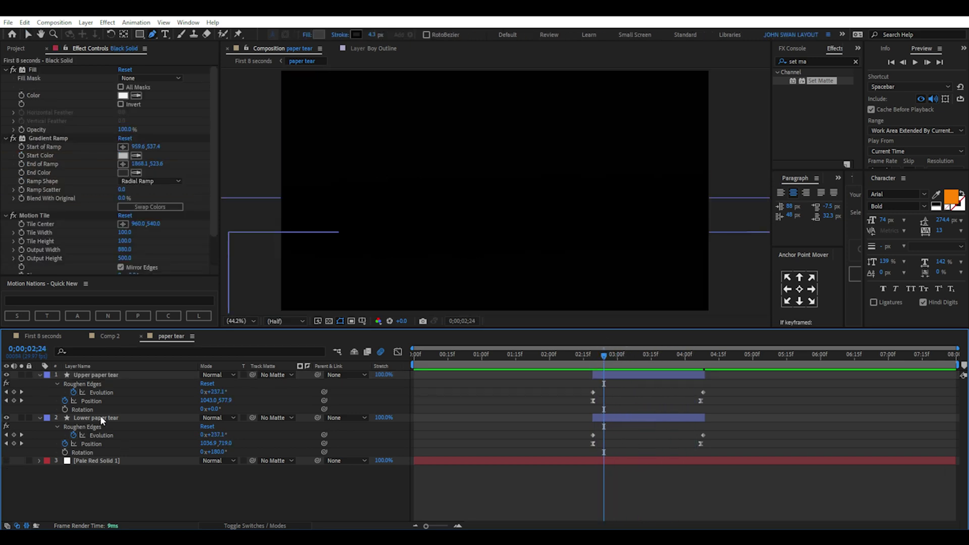
- Select the Upper paper tear and Lower paper tear layers together and bring up their layer options
{"action": "left_click", "coordinate": [100, 415]}
{"action": "left_click", "coordinate": [104, 373], "text": "shift"}
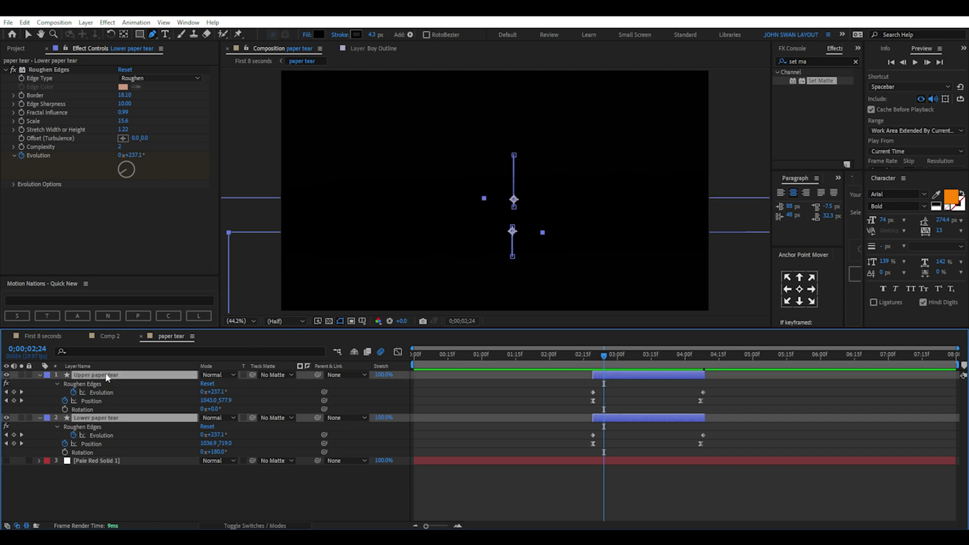
{"action": "right_click", "coordinate": [104, 374]}
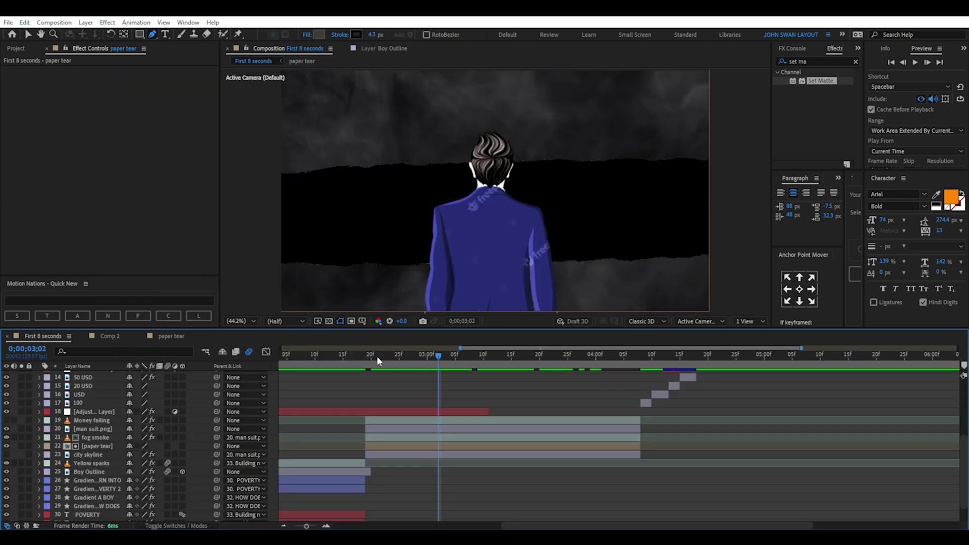
- Parent the fog smoke layer to man suit.png and use paper tear as its track matte
{"action": "left_click", "coordinate": [238, 437]}
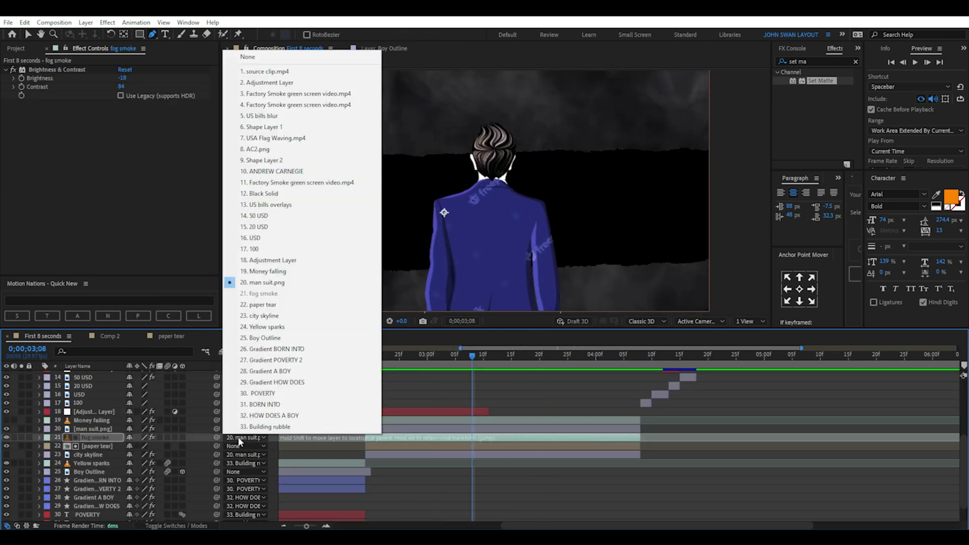
{"action": "left_click", "coordinate": [258, 283]}
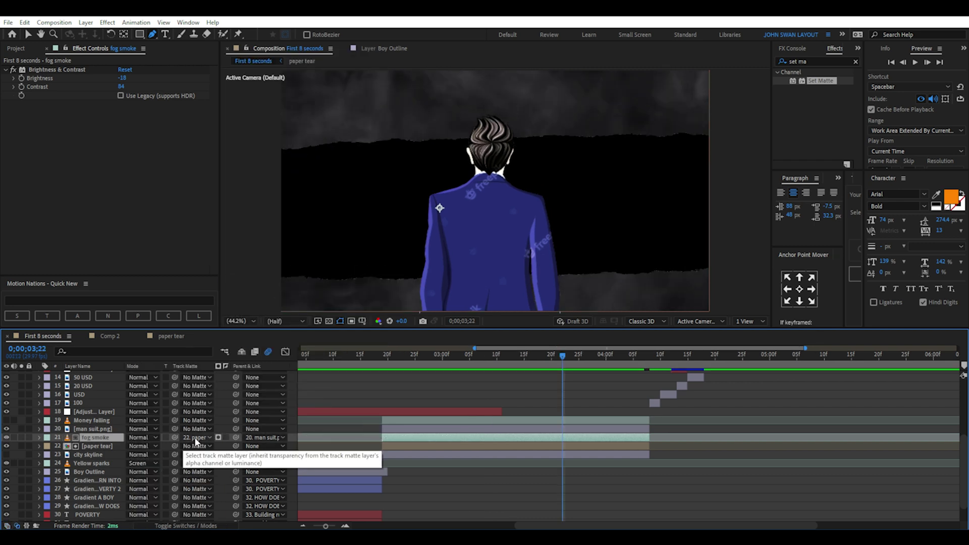
{"action": "left_click", "coordinate": [195, 437]}
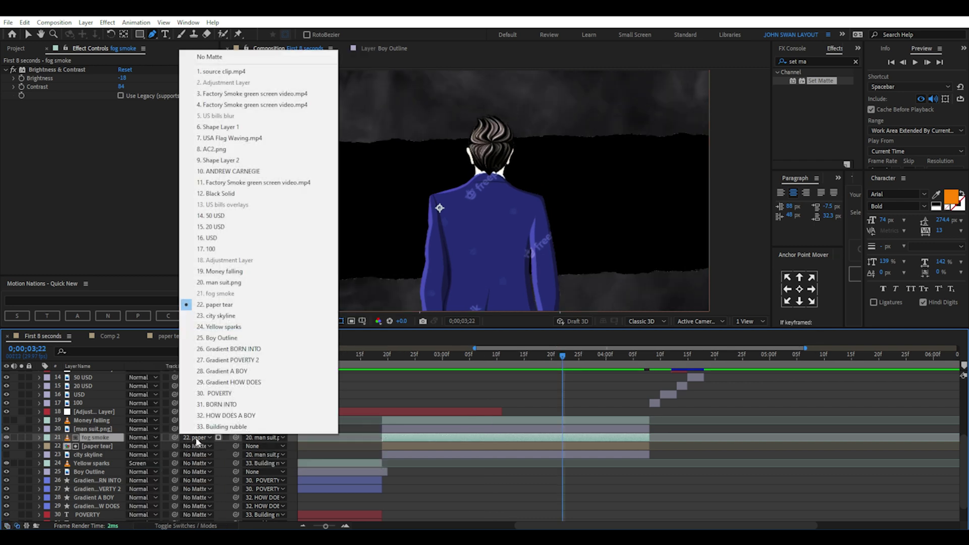
{"action": "left_click", "coordinate": [215, 306]}
{"action": "left_click_drag", "start_coordinate": [174, 439], "coordinate": [95, 446]}
- Turn on the visibility of the city skyline layer behind the paper tear
{"action": "left_click", "coordinate": [16, 451]}
{"action": "left_click", "coordinate": [4, 455]}
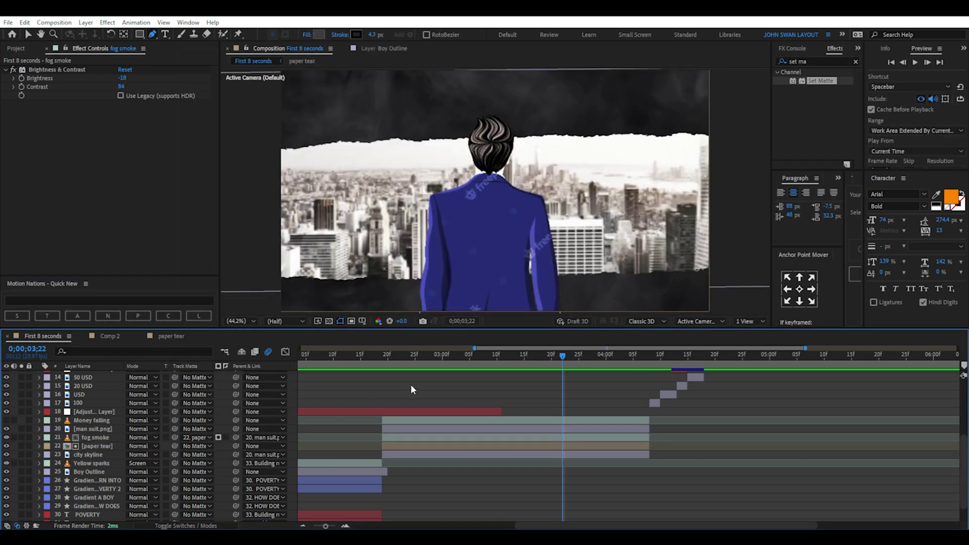
- Reveal the city skyline layer's Rotation keyframes and preview its rotation from about 0;00;02;19 to 0;00;02;24
{"action": "left_click", "coordinate": [99, 456]}
{"action": "key", "text": "u"}
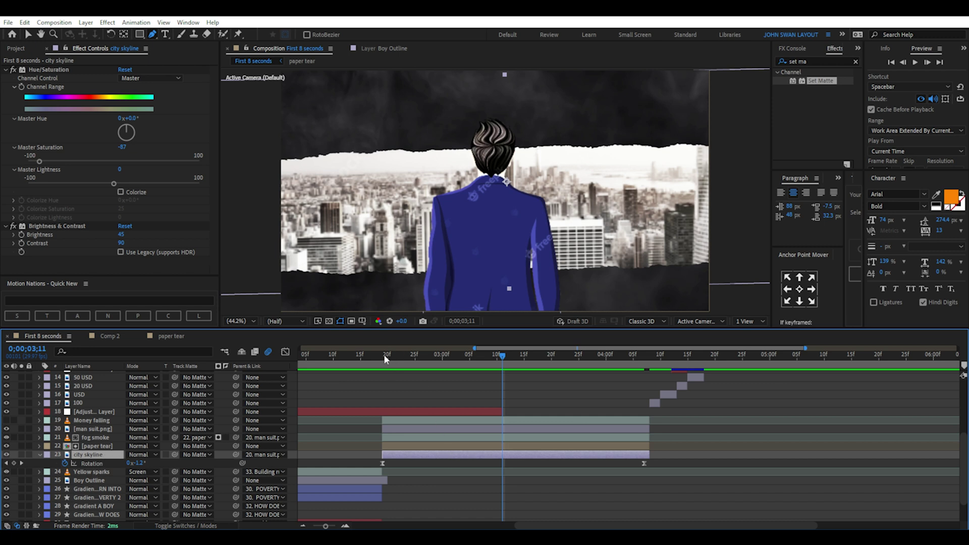
{"action": "left_click_drag", "start_coordinate": [383, 354], "coordinate": [410, 373]}
{"action": "left_click", "coordinate": [40, 454]}
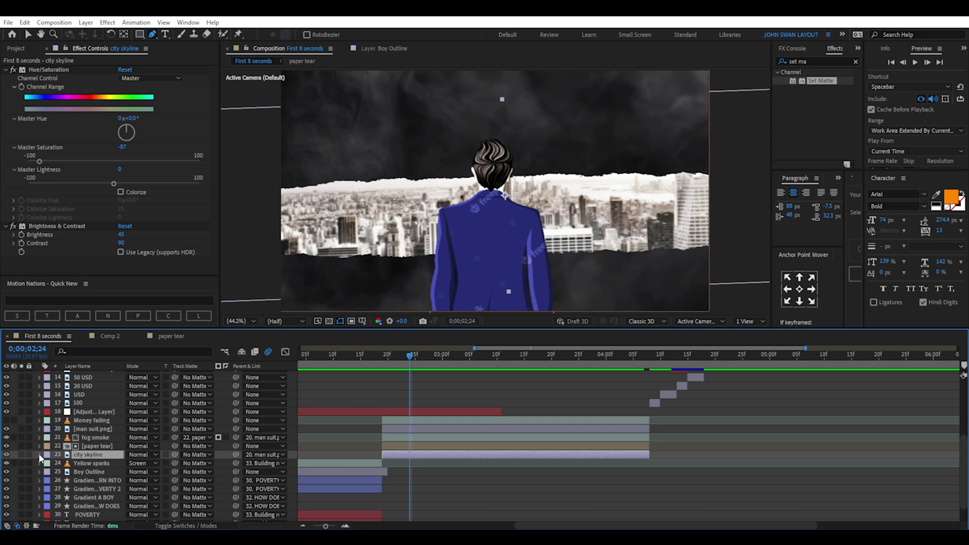
{"action": "left_click", "coordinate": [40, 454]}
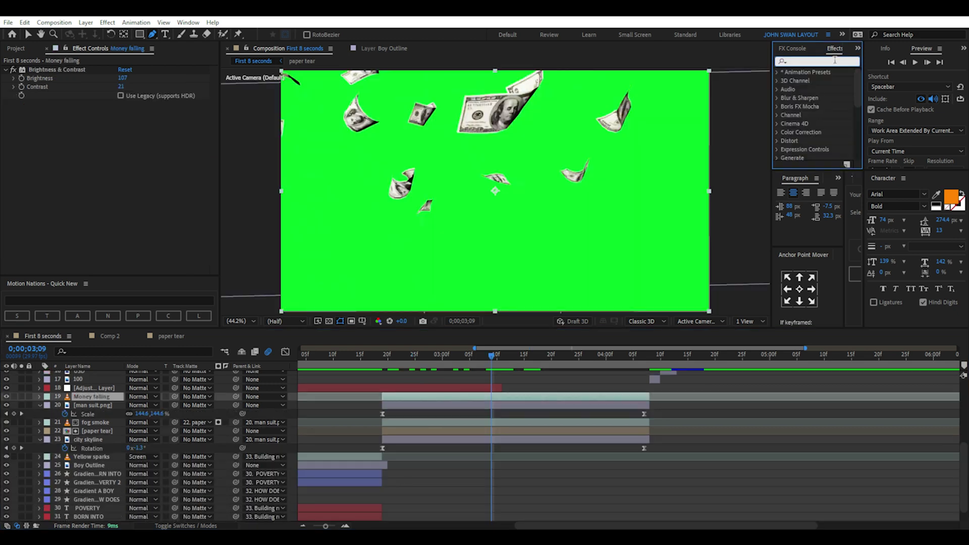
- Apply Keylight (1.2) to the Money falling layer, sample the green background as its Screen Colour, and preview the keyed footage
{"action": "type", "text": "keyli"}
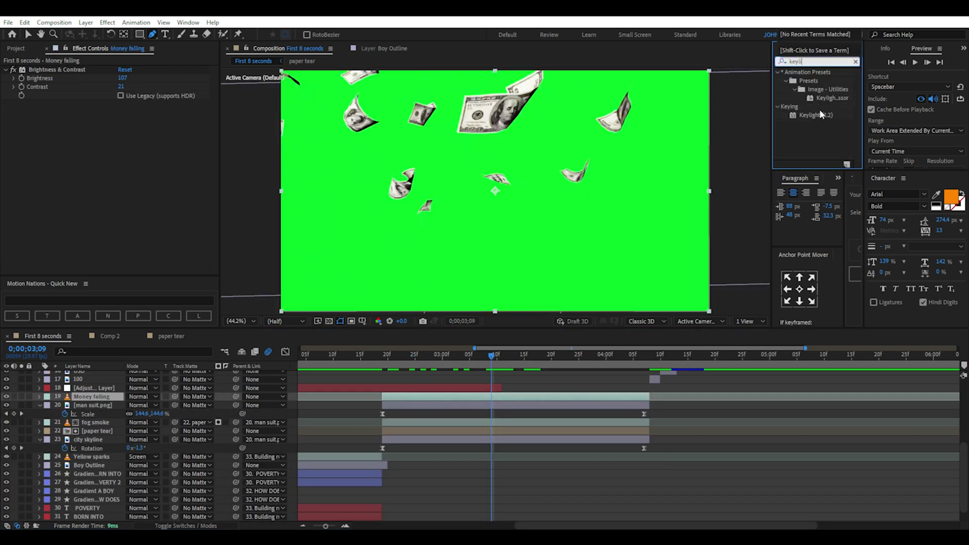
{"action": "left_click_drag", "start_coordinate": [820, 115], "coordinate": [91, 397]}
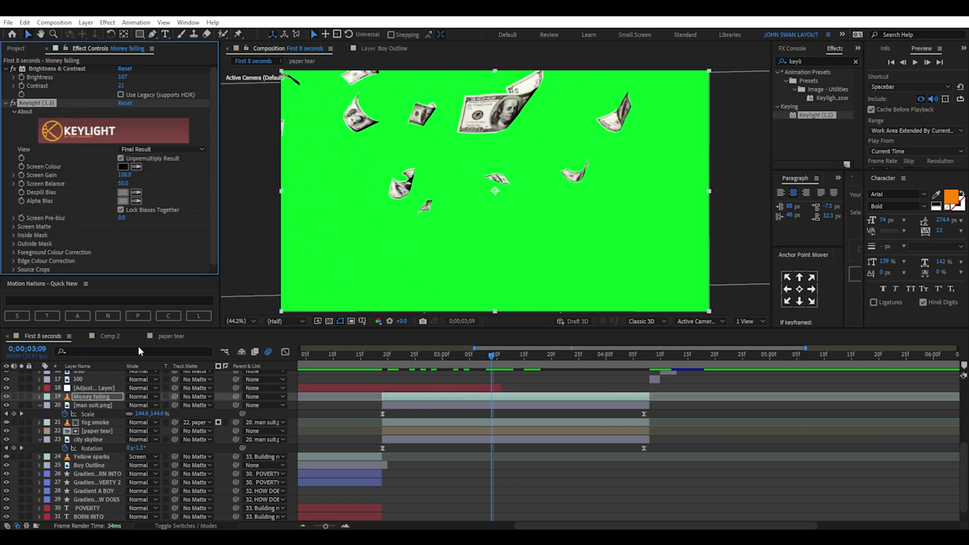
{"action": "left_click", "coordinate": [138, 169]}
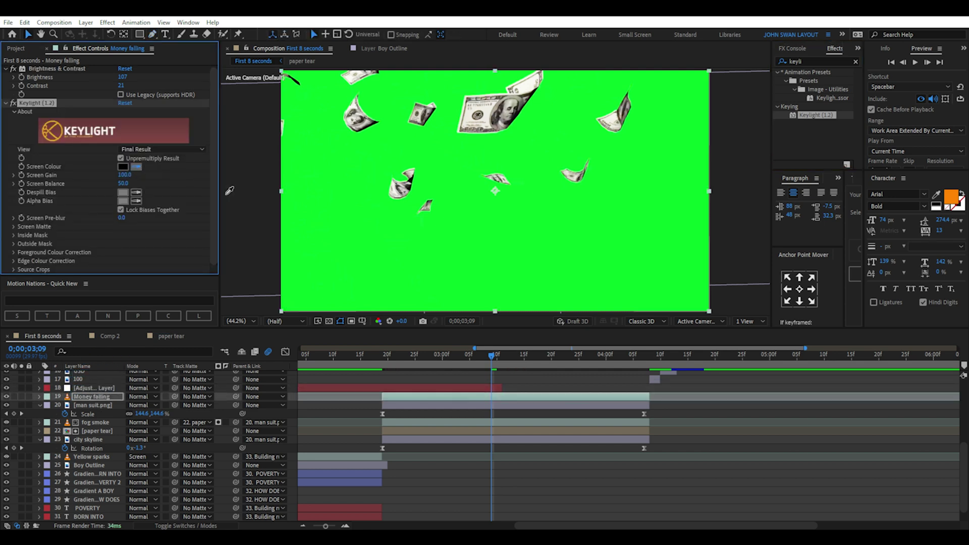
{"action": "left_click", "coordinate": [353, 236]}
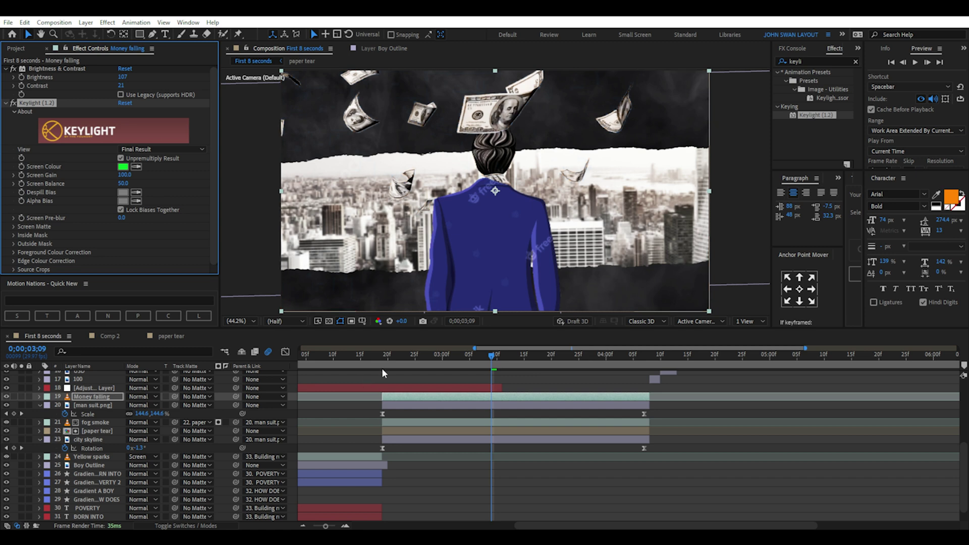
{"action": "key", "text": "space"}
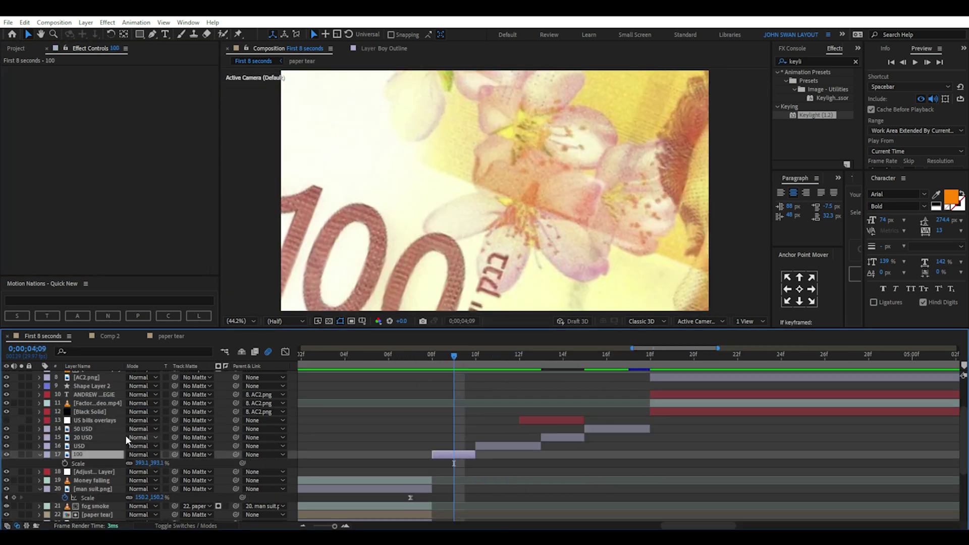
- Preview the banknote layers from 100 through 50 USD and examine the 50 USD layer's Solid Composite color
{"action": "left_click_drag", "start_coordinate": [143, 465], "coordinate": [376, 303]}
{"action": "left_click_drag", "start_coordinate": [450, 246], "coordinate": [580, 252]}
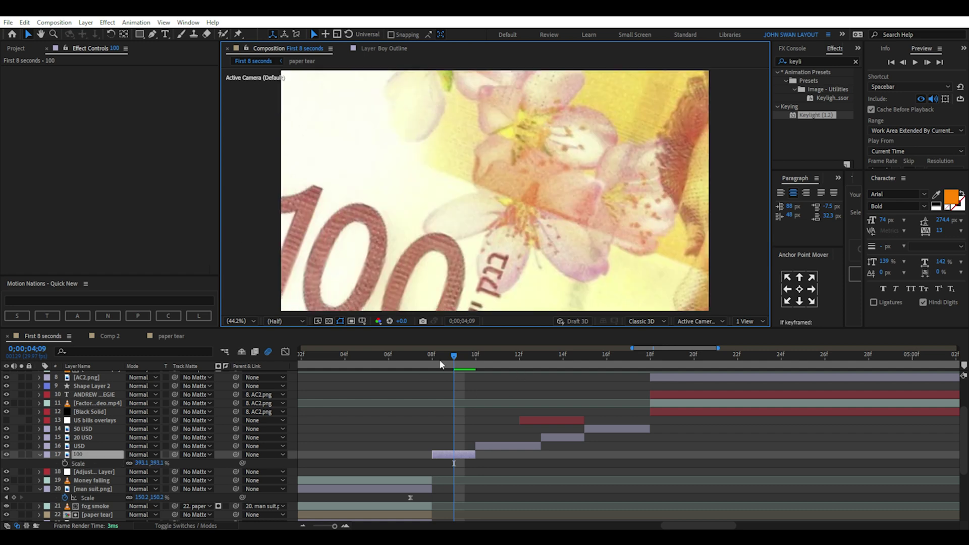
{"action": "left_click_drag", "start_coordinate": [454, 356], "coordinate": [497, 357]}
{"action": "left_click_drag", "start_coordinate": [514, 357], "coordinate": [542, 357]}
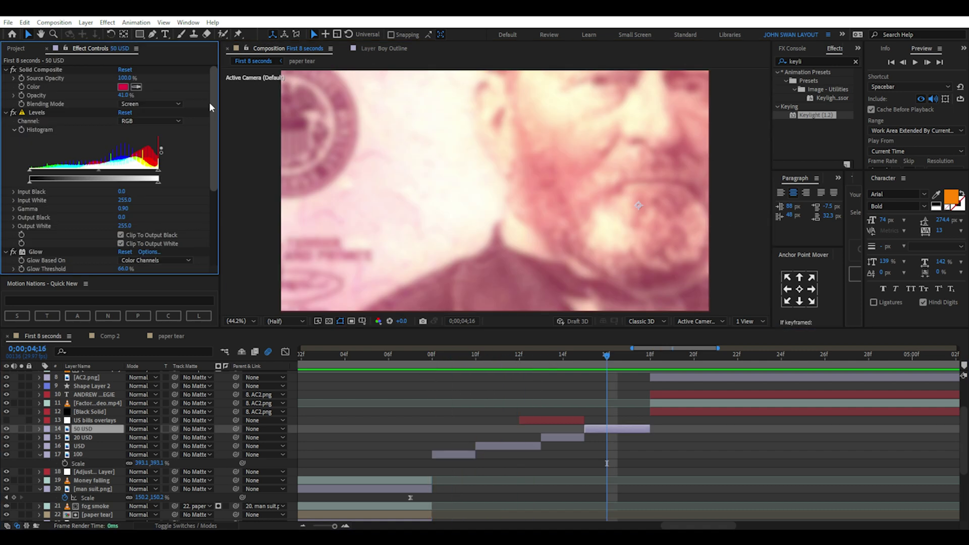
{"action": "mouse_move", "coordinate": [211, 104]}
{"action": "left_mouse_down"}
{"action": "mouse_move", "coordinate": [217, 196]}
{"action": "mouse_move", "coordinate": [204, 109]}
{"action": "left_mouse_up"}
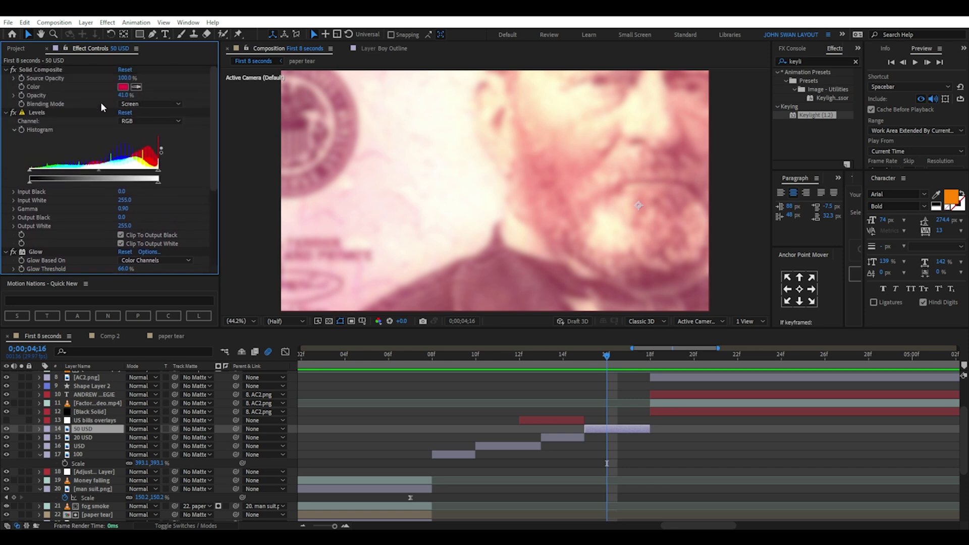
{"action": "left_click", "coordinate": [120, 88]}
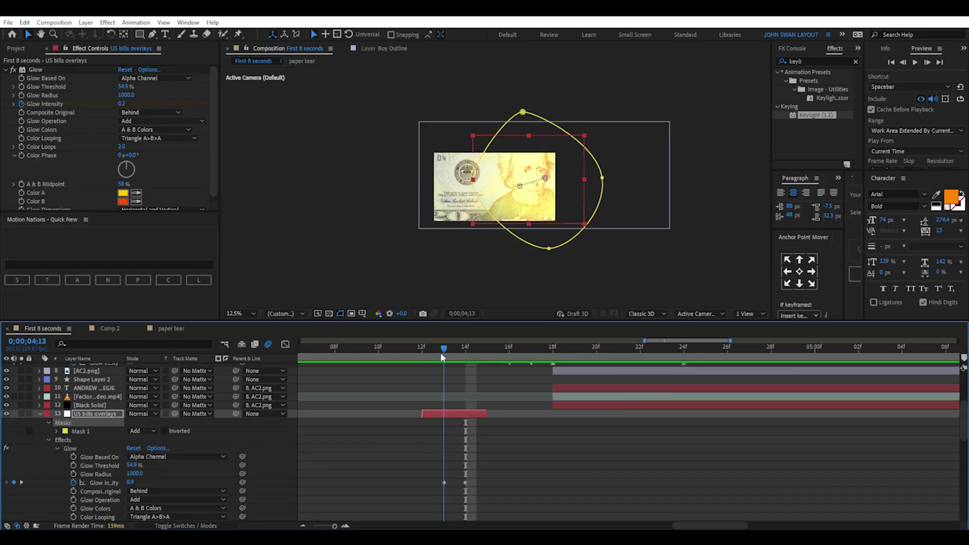
- Examine the US bills overlays layer's properties, reveal its Glow Intensity and Position keyframes, and preview the overlay on the banknotes
{"action": "left_click_drag", "start_coordinate": [442, 353], "coordinate": [432, 353]}
{"action": "scroll", "coordinate": [387, 461], "scroll_direction": "down", "scroll_amount": 7}
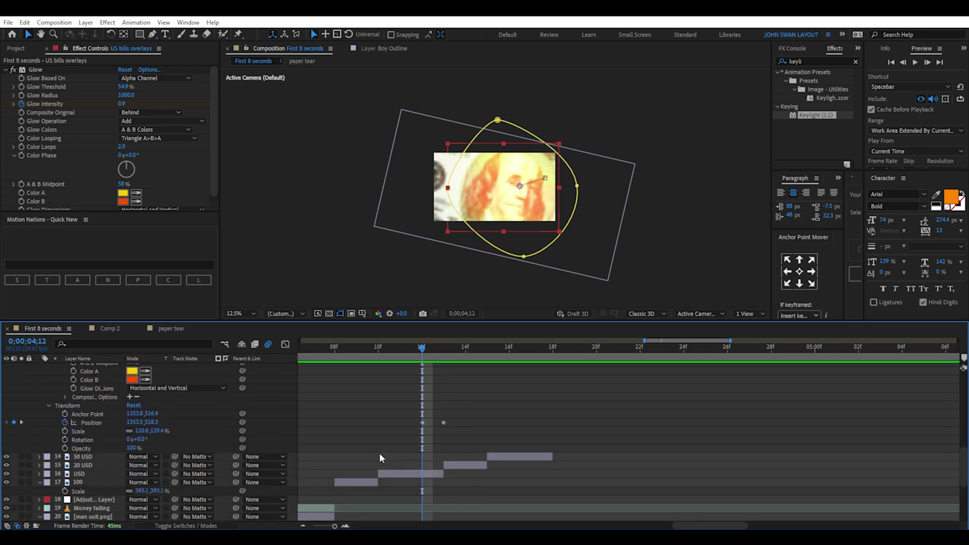
{"action": "scroll", "coordinate": [380, 453], "scroll_direction": "up", "scroll_amount": 10}
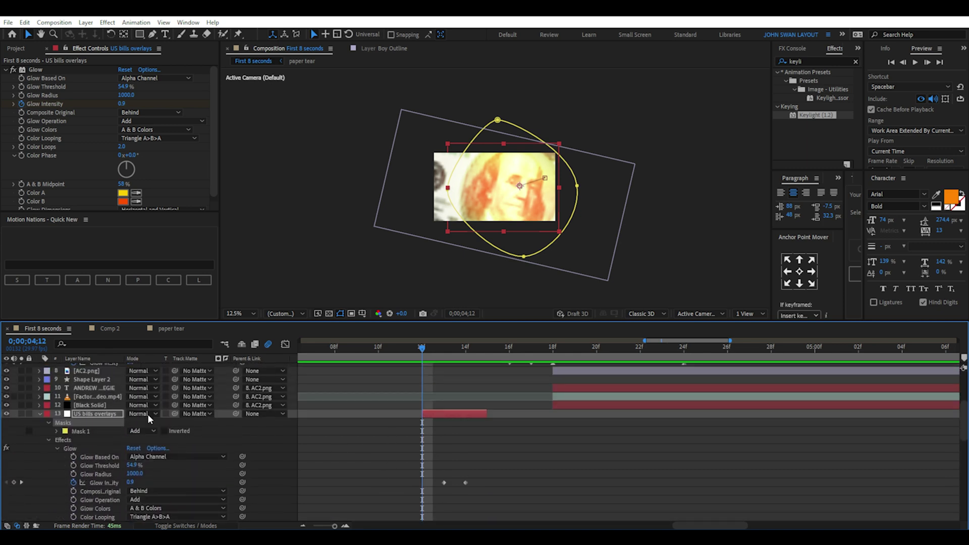
{"action": "left_click", "coordinate": [39, 412]}
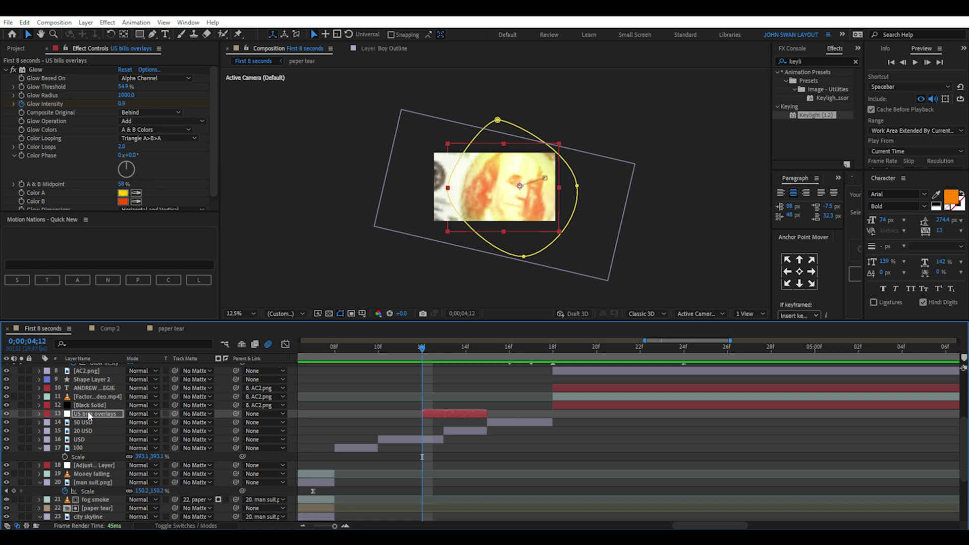
{"action": "key", "text": "u"}
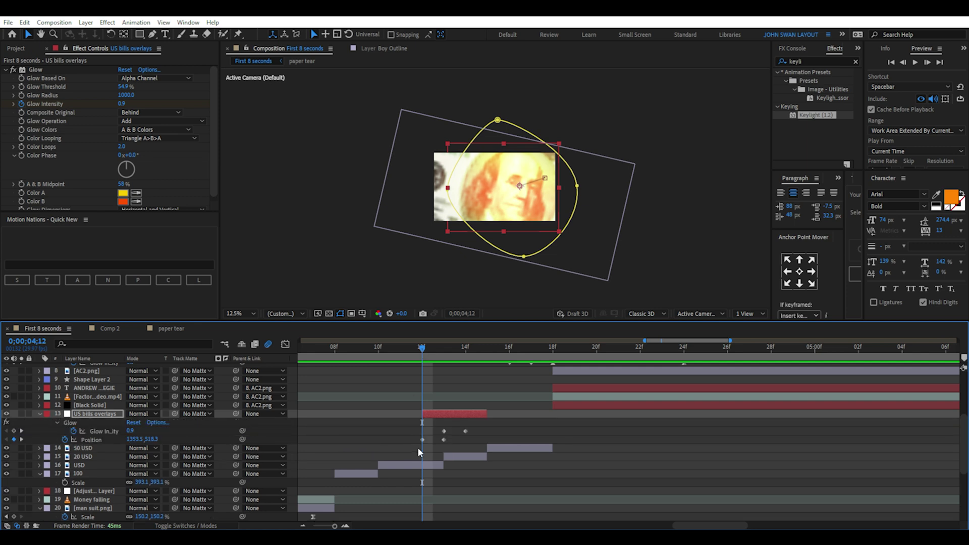
{"action": "scroll", "coordinate": [418, 449], "scroll_direction": "up", "scroll_amount": 1}
{"action": "left_click_drag", "start_coordinate": [376, 356], "coordinate": [449, 351]}
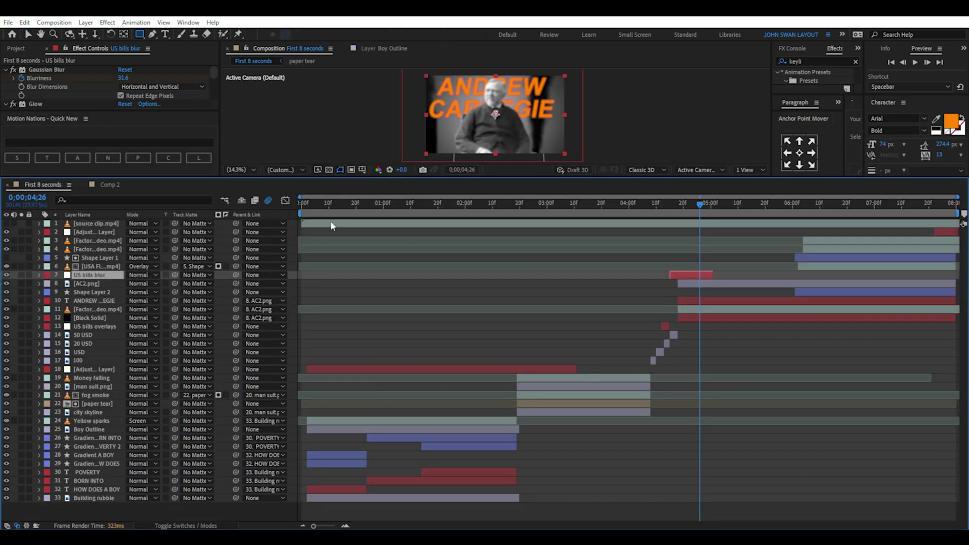
- Try to extend the end of the Gradient BORN INTO layer past 0;00;03;15
{"action": "left_click_drag", "start_coordinate": [313, 205], "coordinate": [400, 203]}
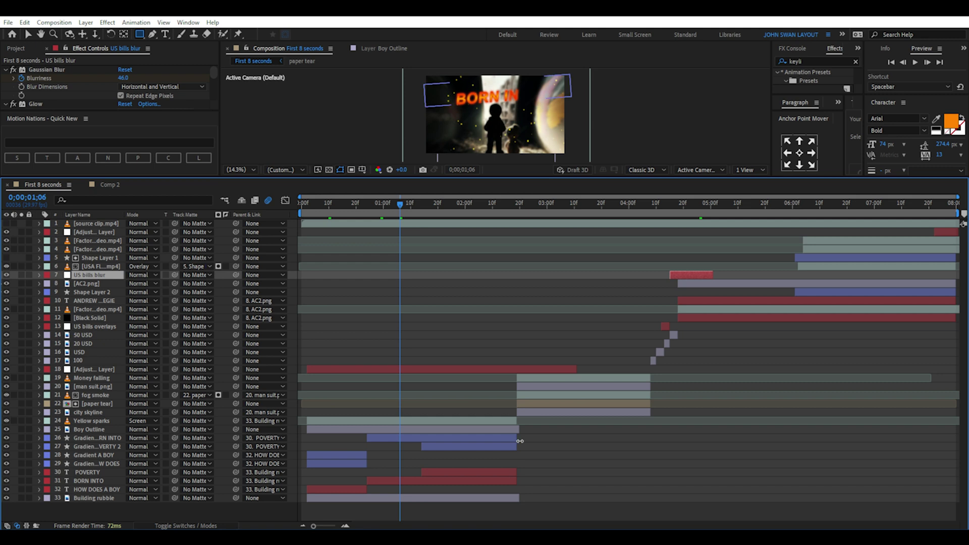
{"action": "left_click_drag", "start_coordinate": [517, 438], "coordinate": [563, 439]}
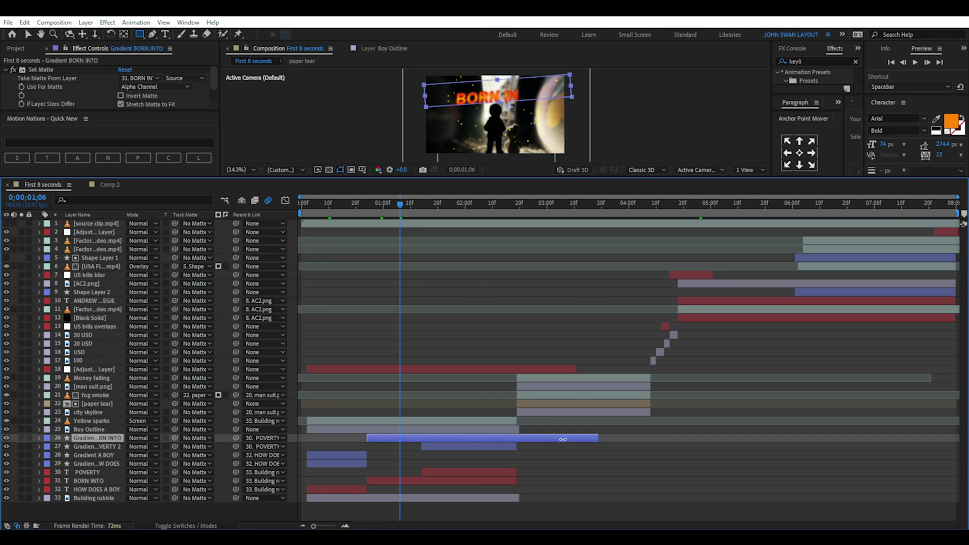
{"action": "key", "text": "ctrl+z"}
- Preview the composition through the title scene and the suited man scene
{"action": "key", "text": "space"}
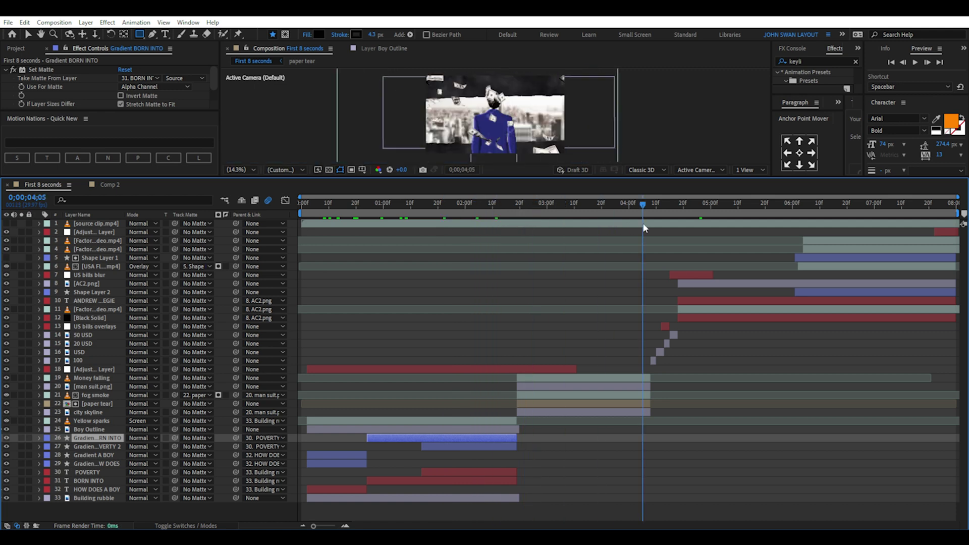
{"action": "left_click_drag", "start_coordinate": [799, 229], "coordinate": [521, 252]}
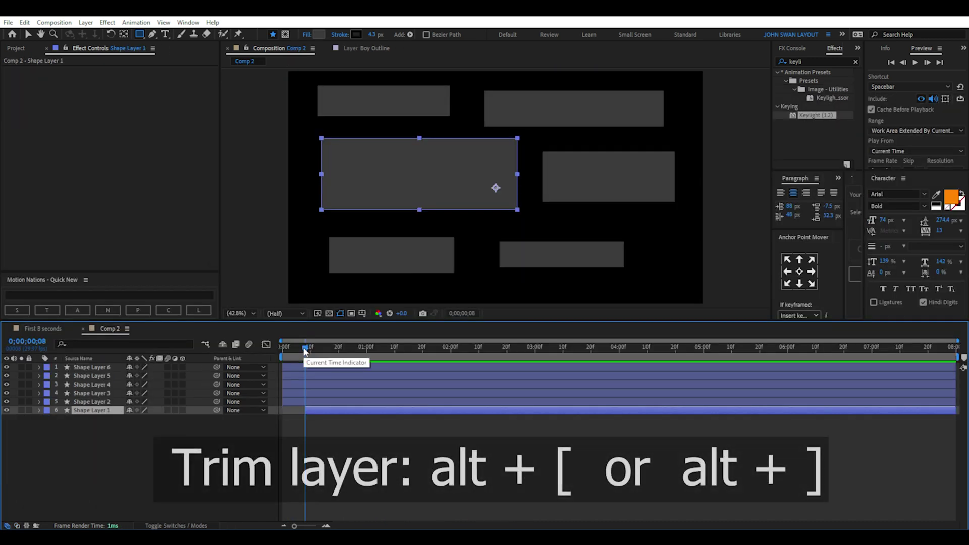
- Trim Shape Layer 1 in Comp 2 to start at 0;00;00;08 and end at 0;00;01;09
{"action": "key", "text": "alt+bracketleft"}
{"action": "left_click_drag", "start_coordinate": [305, 349], "coordinate": [360, 349]}
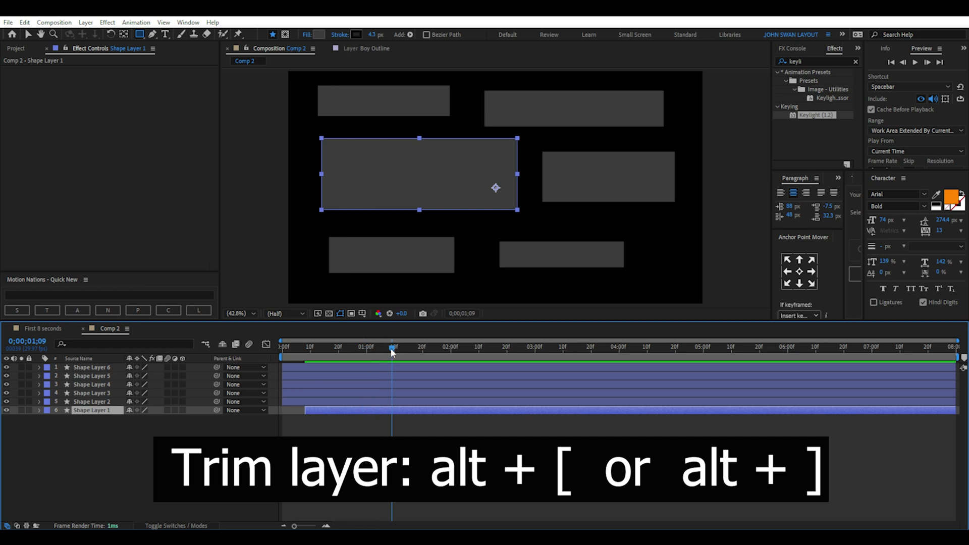
{"action": "key", "text": "alt+bracketright"}
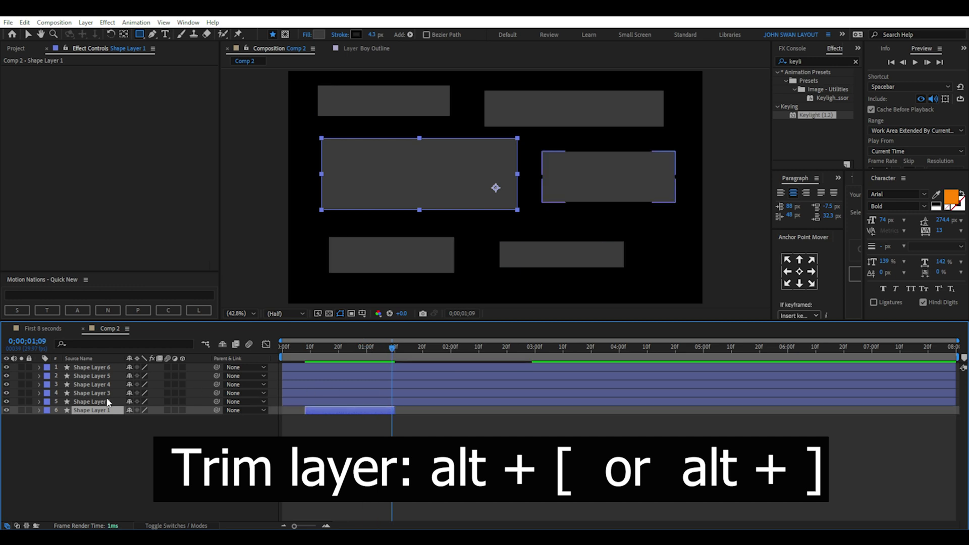
- Trim Shape Layer 2 to start at 0;00;01;09 and end just after 0;00;03;00
{"action": "left_click", "coordinate": [98, 402]}
{"action": "key", "text": "alt+bracketleft"}
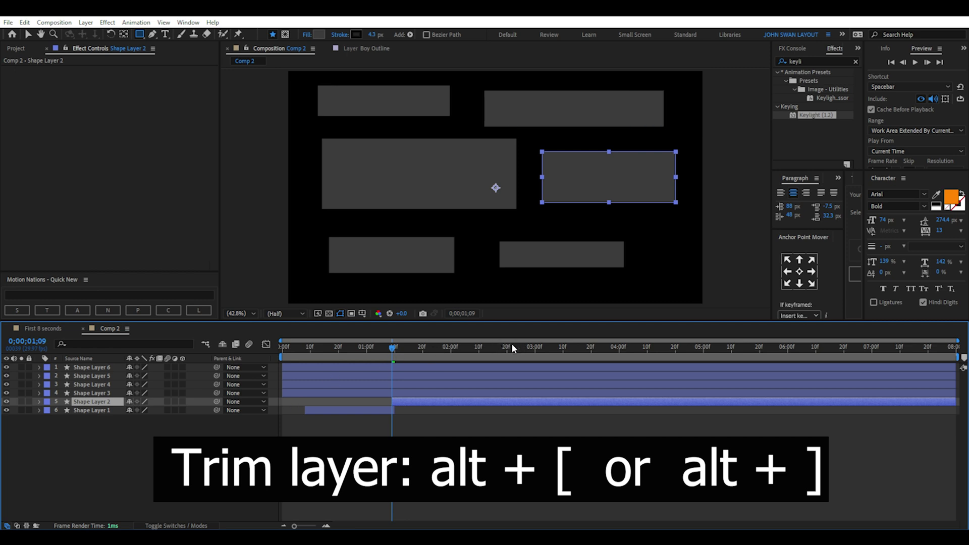
{"action": "left_click_drag", "start_coordinate": [465, 349], "coordinate": [580, 347]}
{"action": "key", "text": "alt+bracketright"}
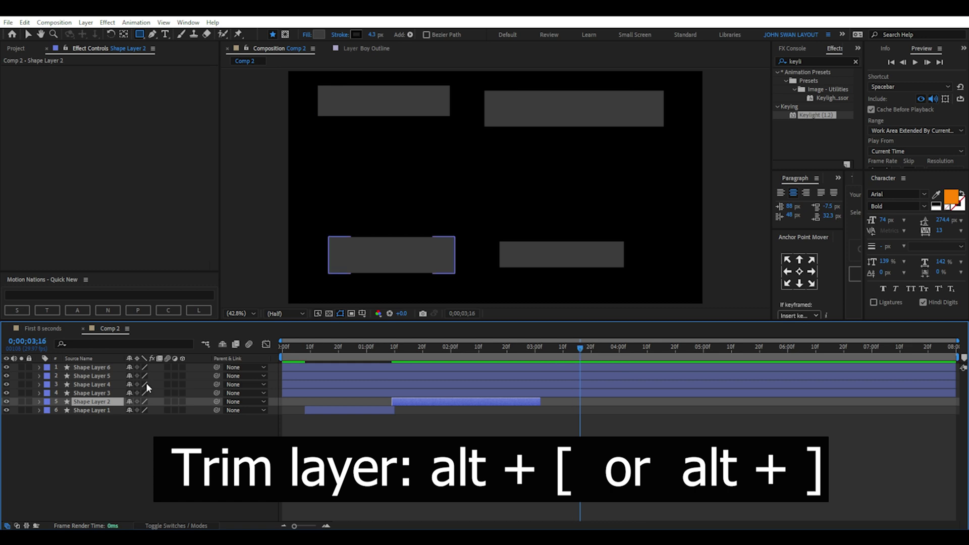
- Trim Shape Layer 3 to start at 0;00;03;16 and end at 0;00;05;01, and select Shape Layer 4
{"action": "left_click", "coordinate": [98, 394]}
{"action": "key", "text": "alt+bracketleft"}
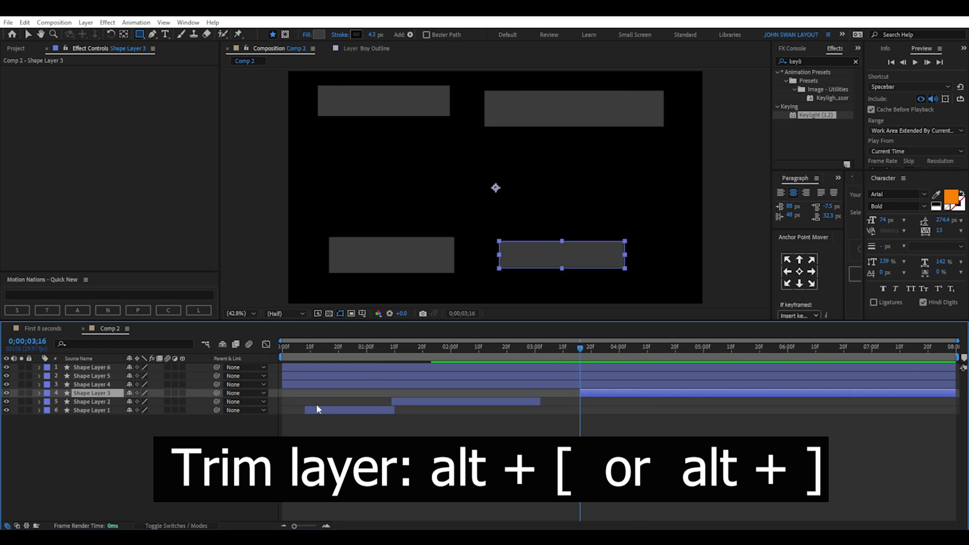
{"action": "left_click", "coordinate": [706, 346]}
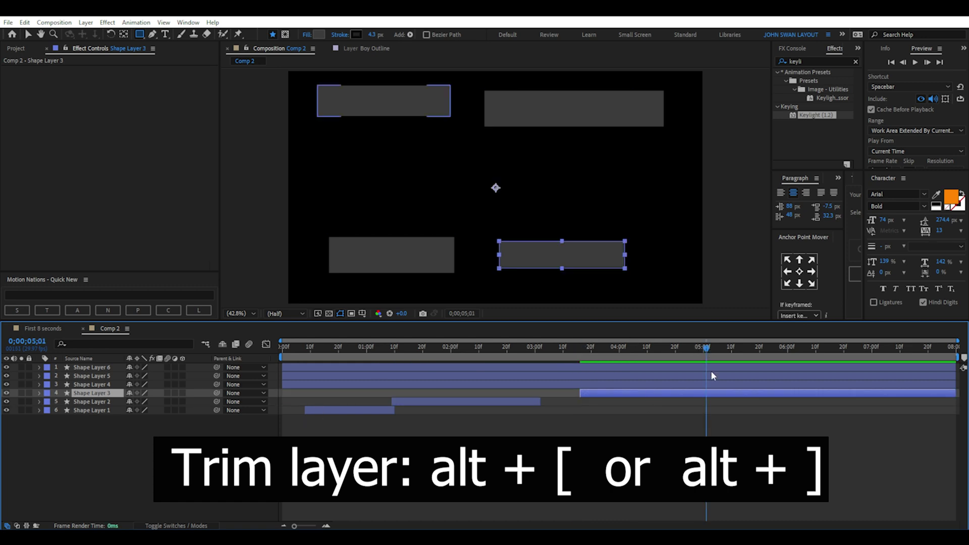
{"action": "key", "text": "alt+bracketright"}
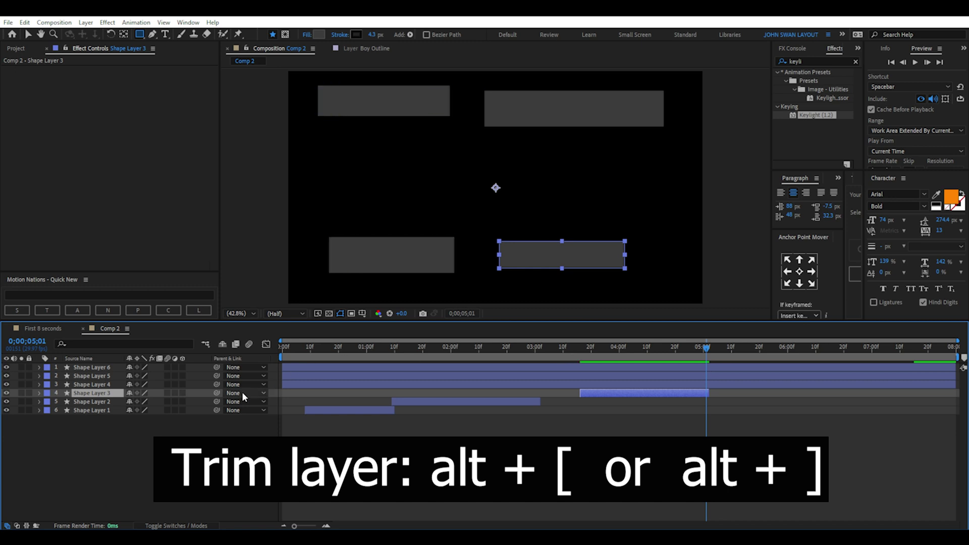
{"action": "left_click", "coordinate": [104, 385]}
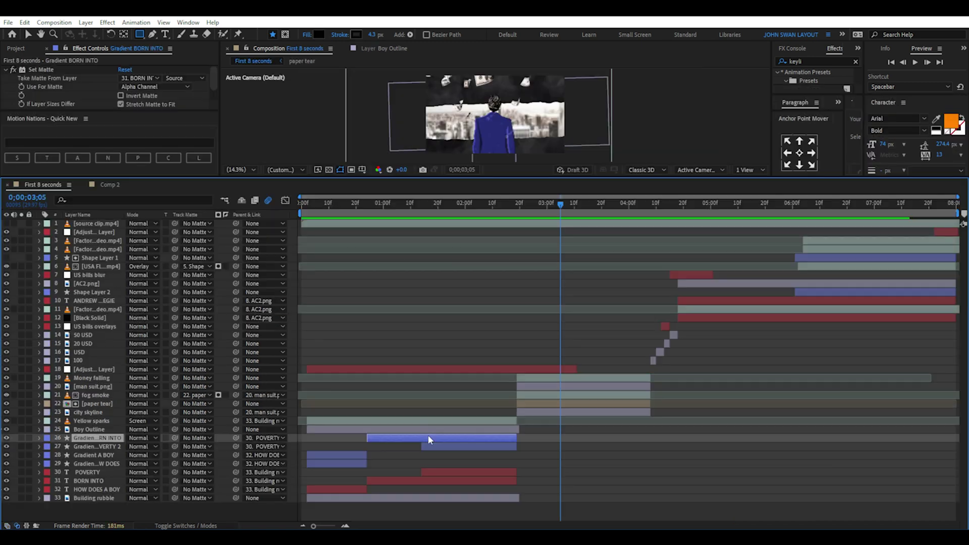
- Select the Boy Outline through Building rubble layers, and the Money falling through city skyline layers, previewing each group's scene in First 8 seconds
{"action": "left_click_drag", "start_coordinate": [226, 513], "coordinate": [135, 432]}
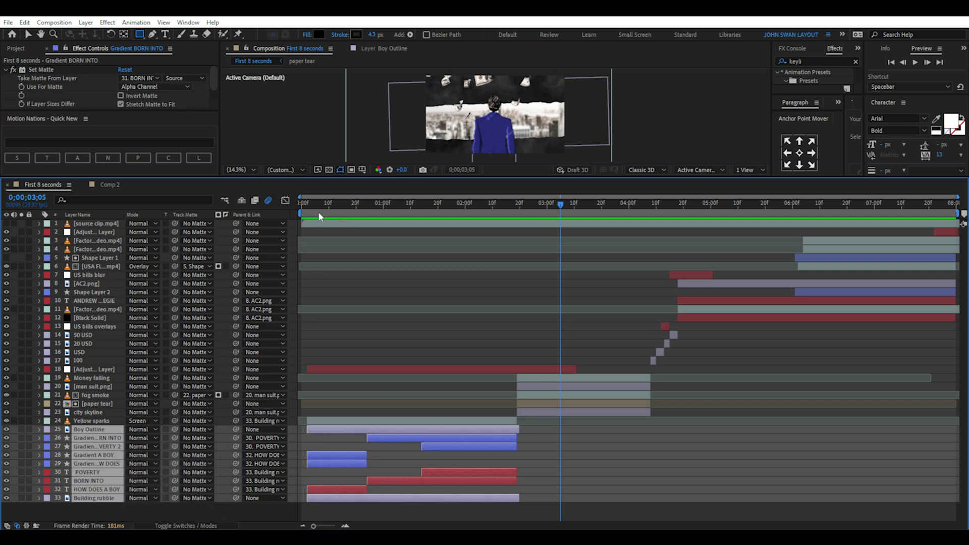
{"action": "left_click_drag", "start_coordinate": [319, 205], "coordinate": [433, 243]}
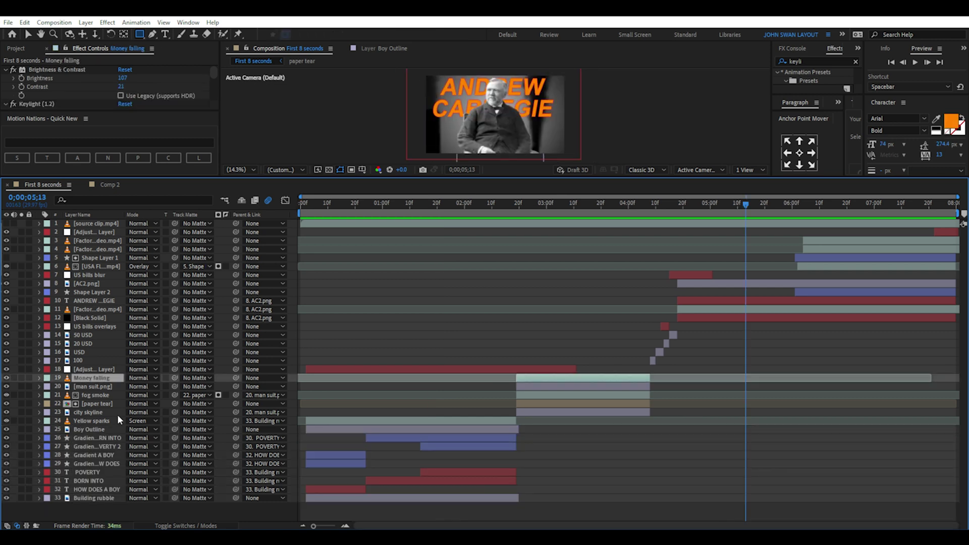
{"action": "left_click", "coordinate": [102, 411], "text": "shift"}
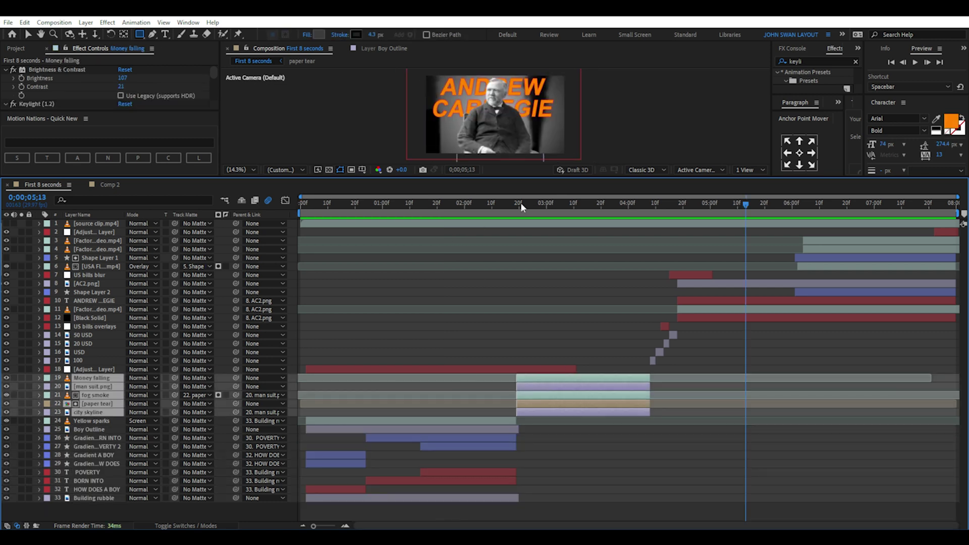
{"action": "left_click_drag", "start_coordinate": [520, 202], "coordinate": [641, 215]}
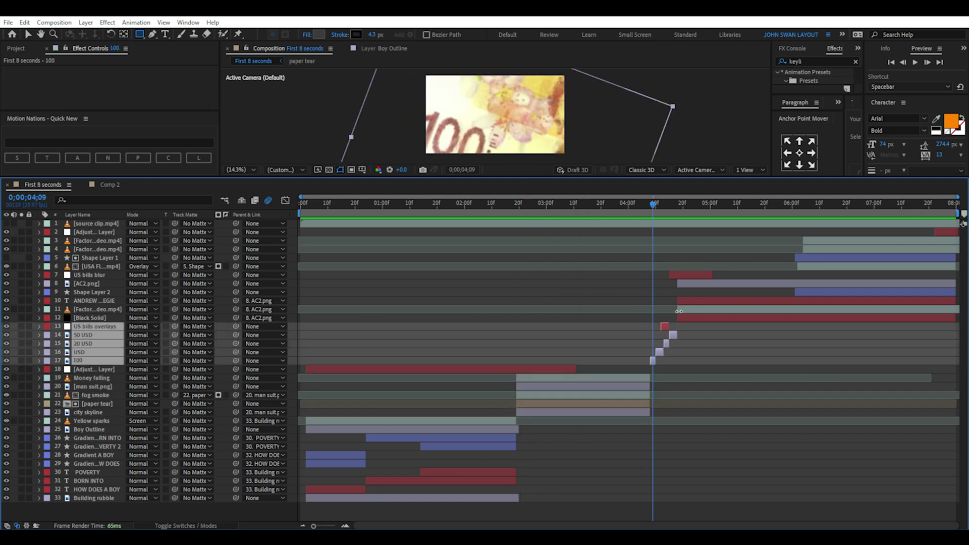
- Step through the US bills blur layer's Glow keyframes from 0;00;04;16 and preview the blurred transition into the portrait
{"action": "scroll", "coordinate": [677, 350], "scroll_direction": "up", "scroll_amount": 5}
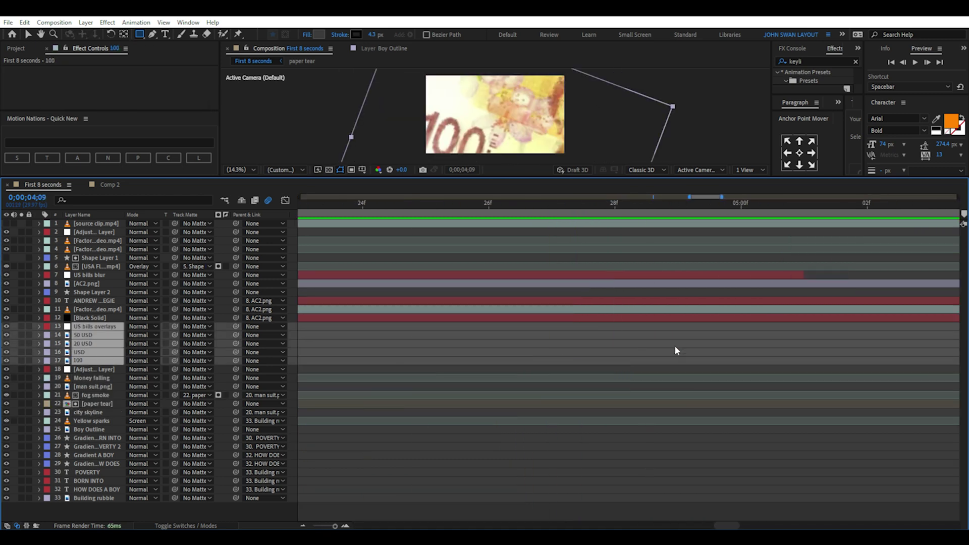
{"action": "scroll", "coordinate": [624, 356], "scroll_direction": "down", "scroll_amount": 3}
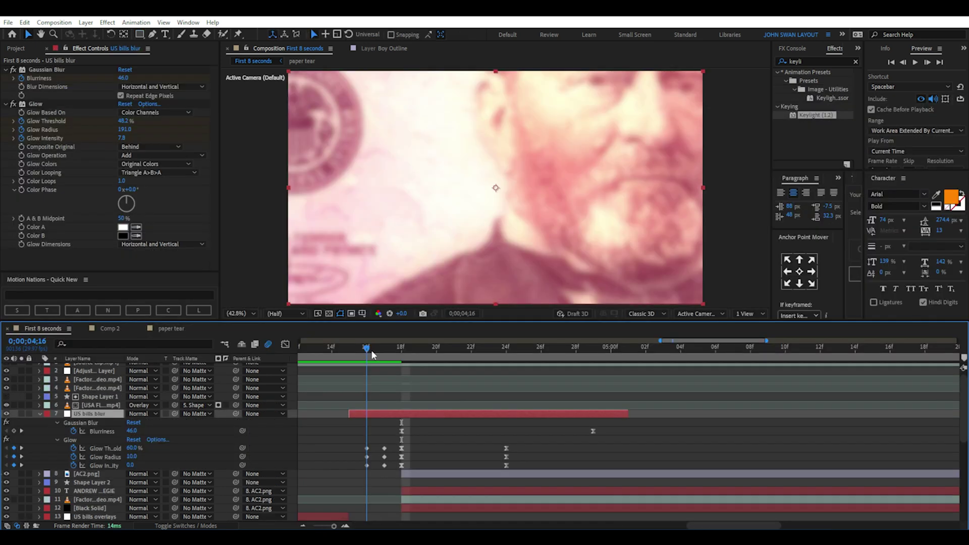
{"action": "left_click_drag", "start_coordinate": [371, 350], "coordinate": [383, 350]}
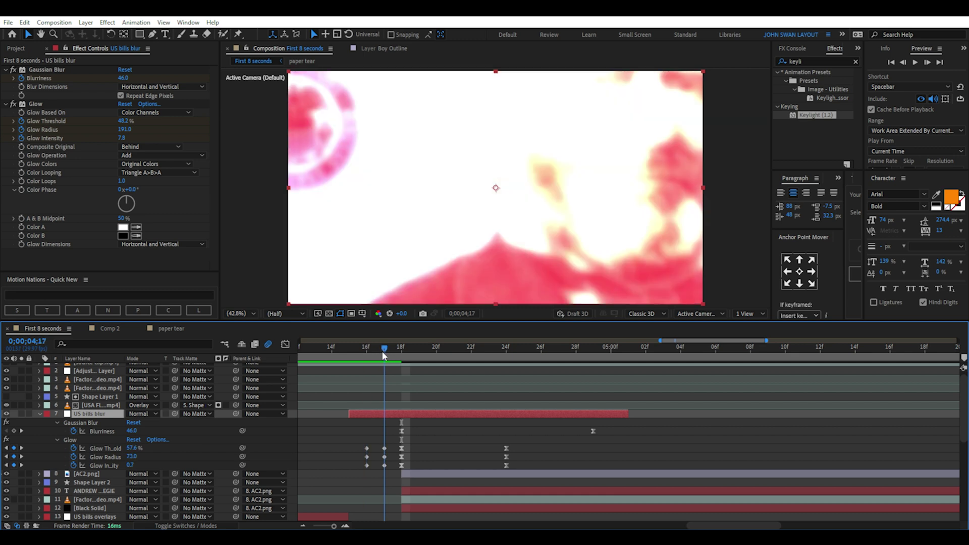
{"action": "left_click", "coordinate": [21, 449]}
{"action": "left_click_drag", "start_coordinate": [401, 348], "coordinate": [523, 364]}
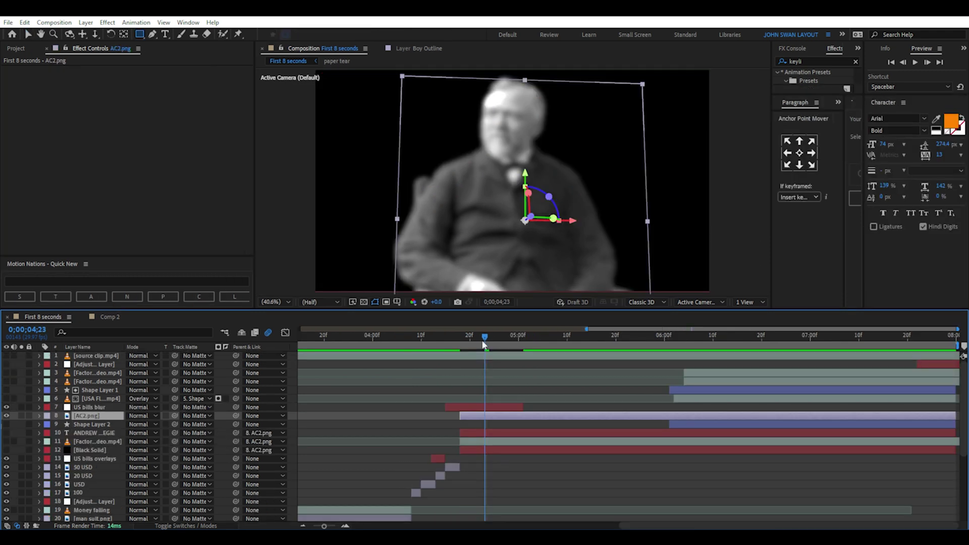
- Preview the AC2.png portrait's scale, X and Y rotation, and wiggling position animation
{"action": "left_click_drag", "start_coordinate": [482, 340], "coordinate": [550, 375]}
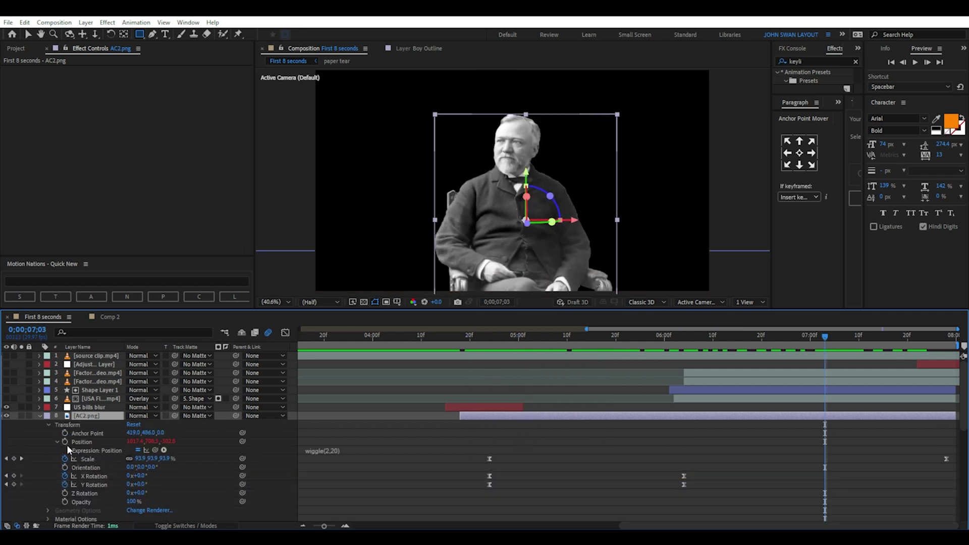
{"action": "left_click_drag", "start_coordinate": [466, 336], "coordinate": [452, 371]}
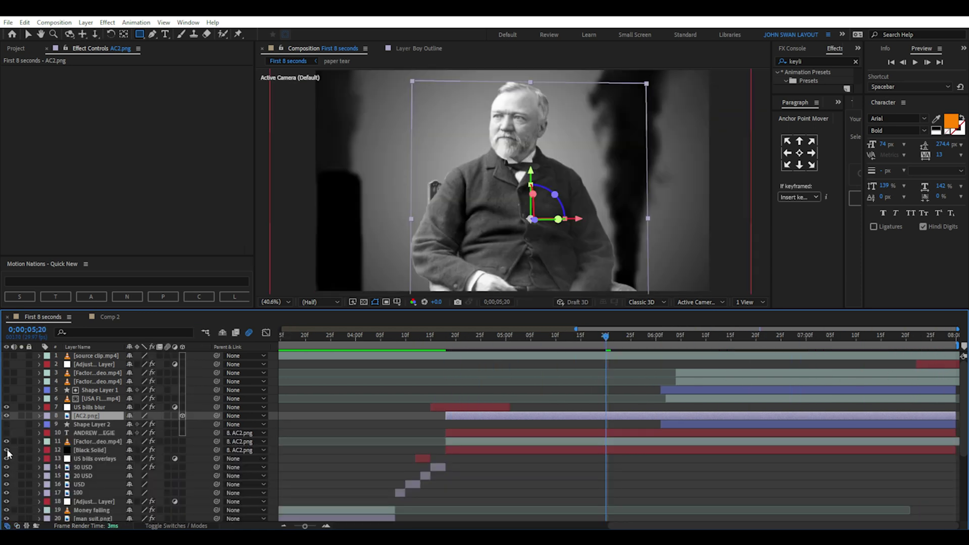
- Parent the factory smoke layer beneath the ANDREW CARNEGIE text to AC2.png, show the text layer, and preview the title behind the portrait
{"action": "left_click", "coordinate": [240, 442]}
{"action": "left_click", "coordinate": [258, 153]}
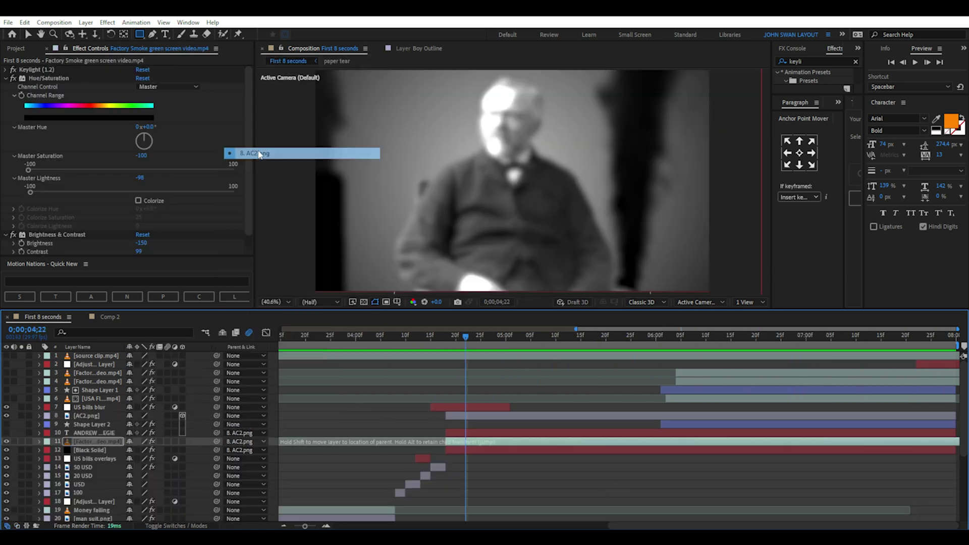
{"action": "left_click", "coordinate": [7, 433]}
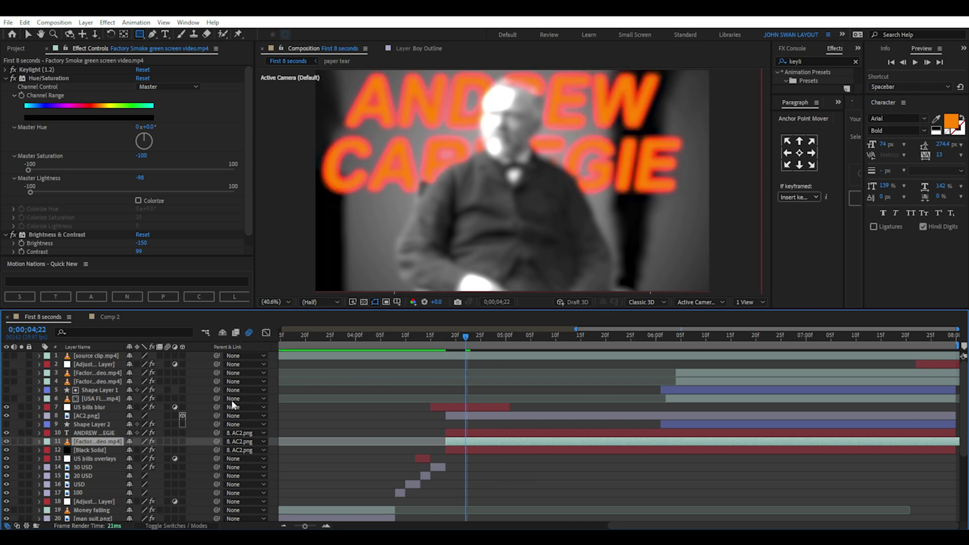
{"action": "left_click_drag", "start_coordinate": [464, 338], "coordinate": [662, 332]}
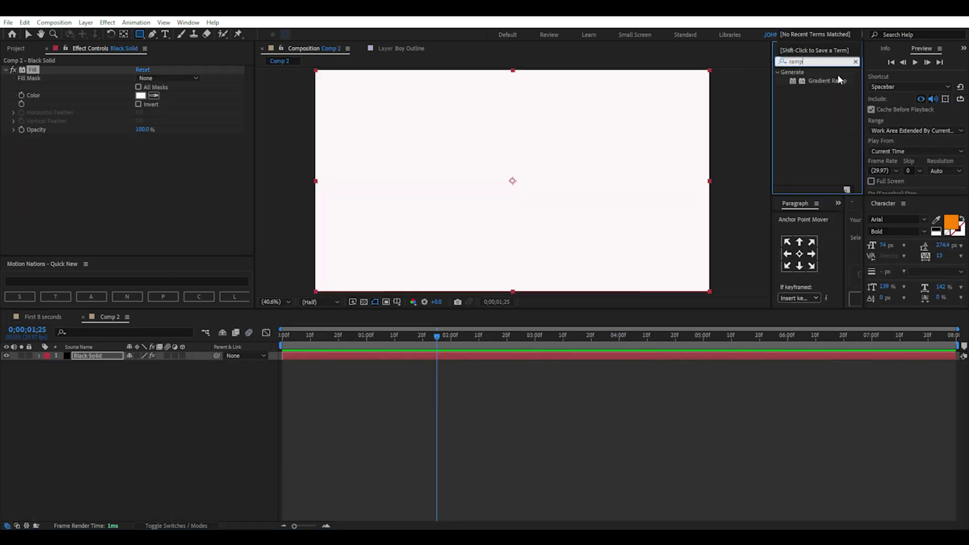
- Apply a Gradient Ramp to the Black Solid in Comp 2, using a Radial Ramp shape with swapped colors
{"action": "type", "text": "ramp"}
{"action": "left_click_drag", "start_coordinate": [827, 81], "coordinate": [104, 357]}
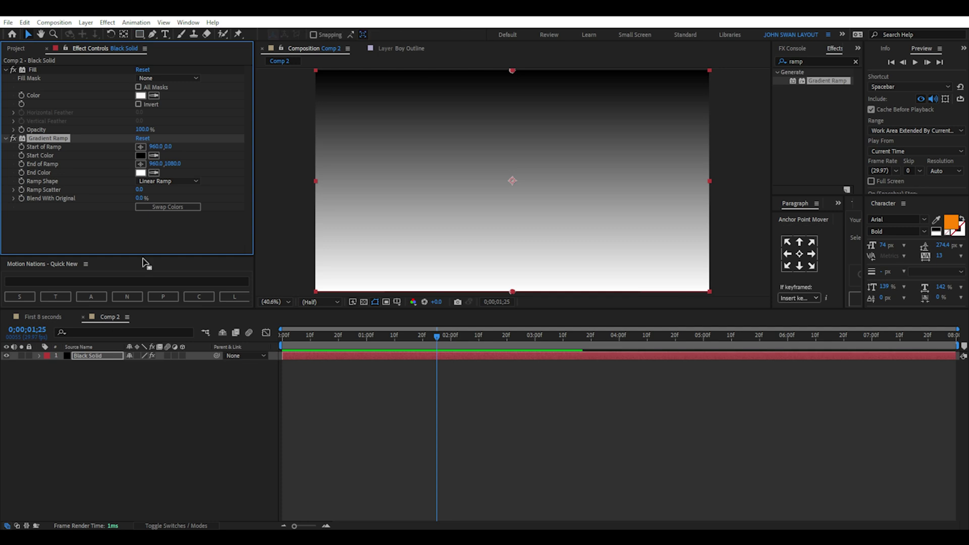
{"action": "left_click", "coordinate": [162, 180]}
{"action": "left_click", "coordinate": [166, 204]}
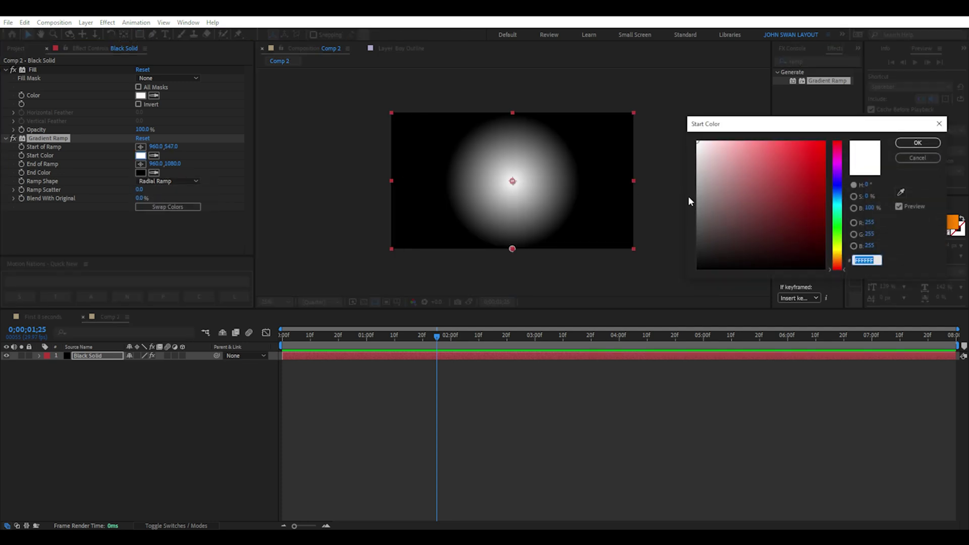
- Set the Gradient Ramp's start color to light gray and end color to dark gray, and adjust the end of the ramp
{"action": "left_click", "coordinate": [698, 202]}
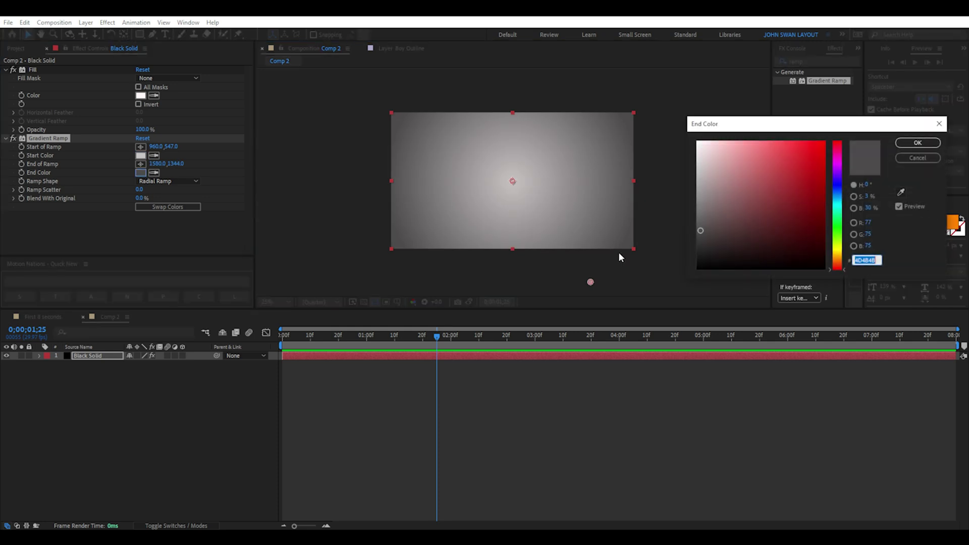
{"action": "left_click", "coordinate": [697, 246]}
{"action": "key", "text": "Return"}
{"action": "left_click_drag", "start_coordinate": [584, 250], "coordinate": [592, 240]}
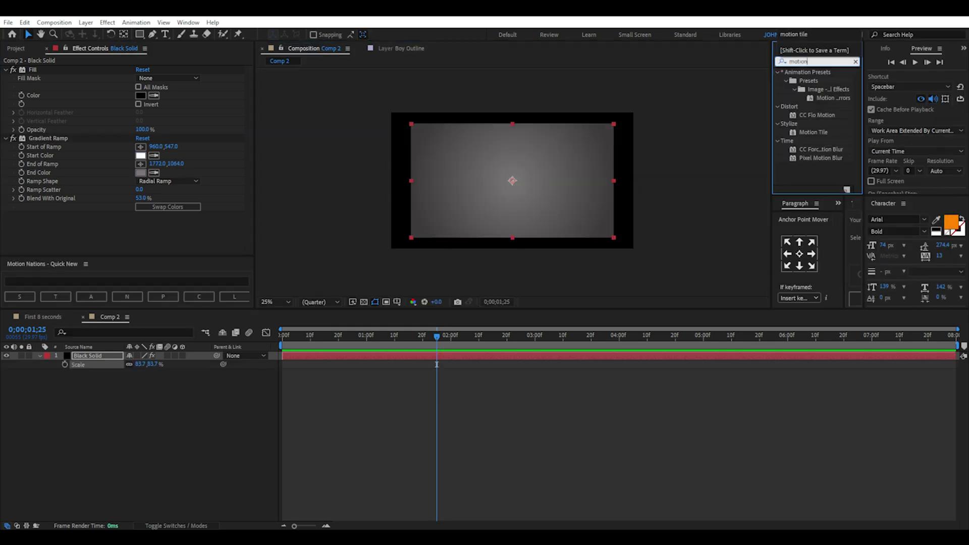
- Apply Motion Tile to the Black Solid with mirrored edges, output width 680 and output height 390
{"action": "left_click_drag", "start_coordinate": [814, 132], "coordinate": [103, 355]}
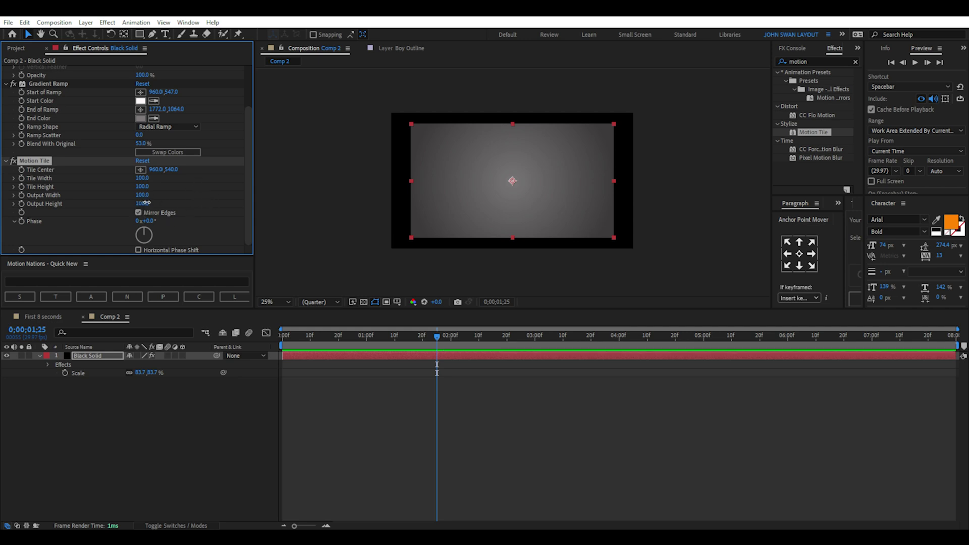
{"action": "left_click_drag", "start_coordinate": [147, 202], "coordinate": [166, 194]}
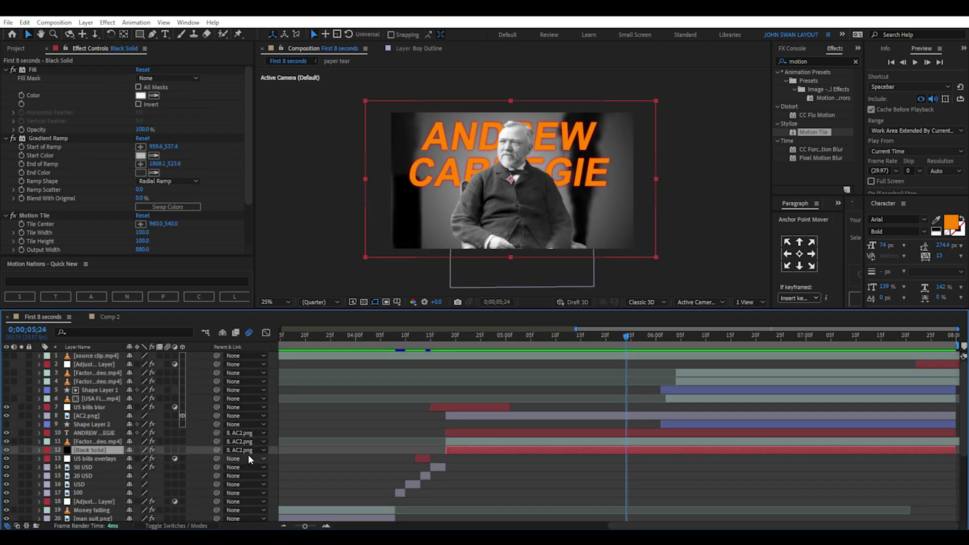
- Parent the Black Solid in First 8 seconds to AC2.png, then show the USA Flag Waving layer and preview it over the portrait
{"action": "left_click", "coordinate": [247, 449]}
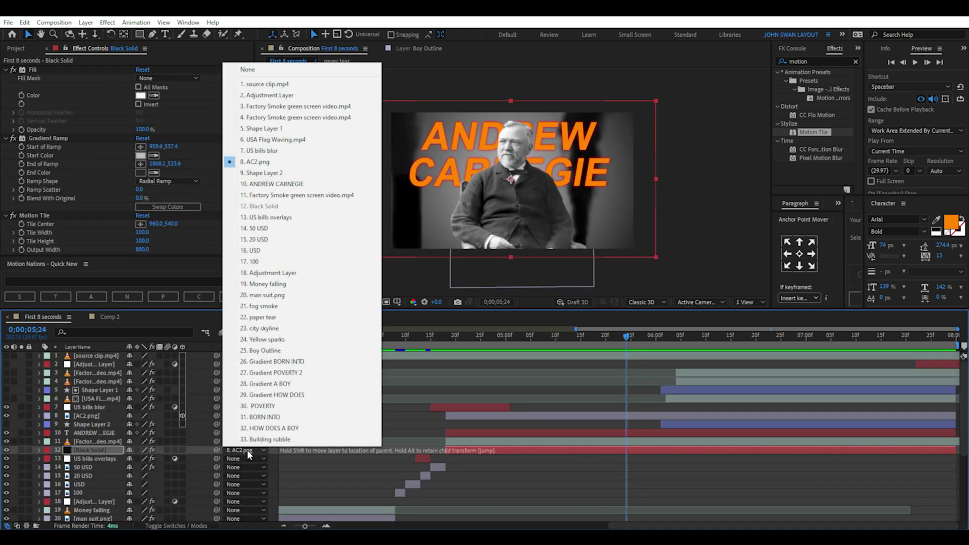
{"action": "left_click", "coordinate": [255, 162]}
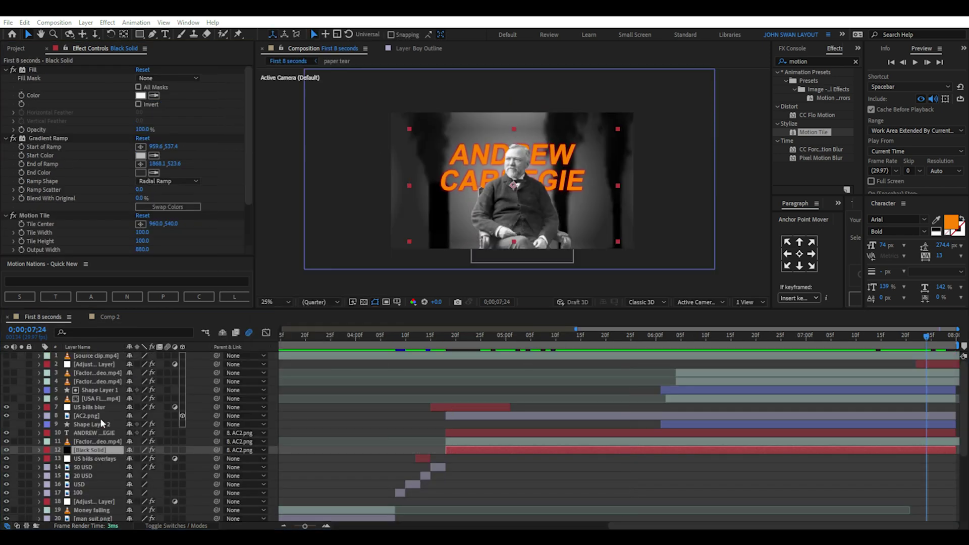
{"action": "left_click", "coordinate": [7, 398]}
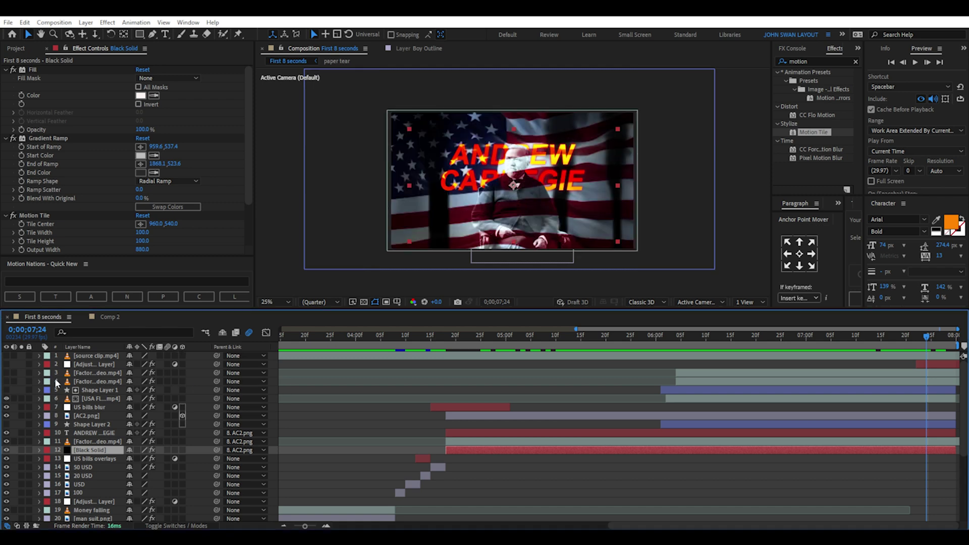
{"action": "left_click_drag", "start_coordinate": [563, 337], "coordinate": [547, 336]}
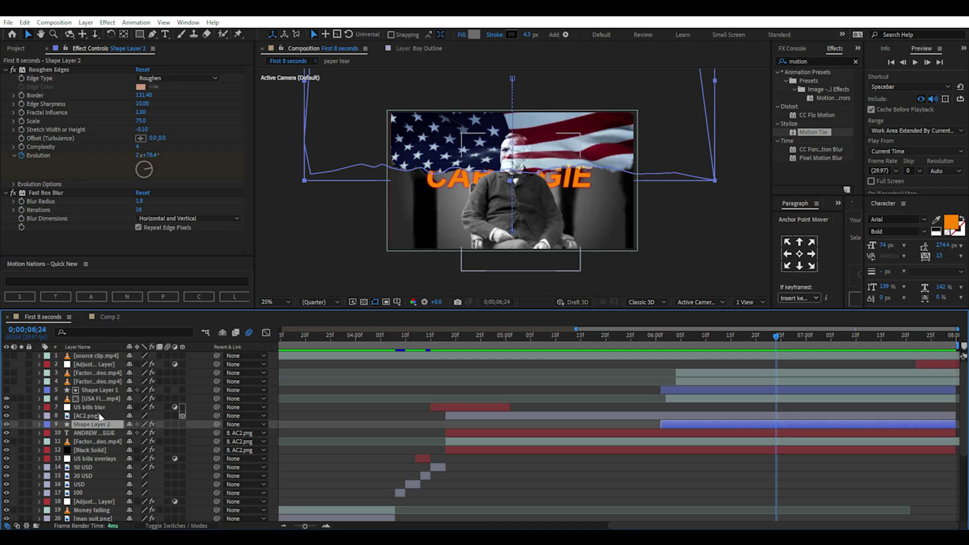
- Examine Shape Layer 1, the USA flag layer and Shape Layer 2, and preview the rough-edged flag reveal
{"action": "left_click", "coordinate": [97, 390]}
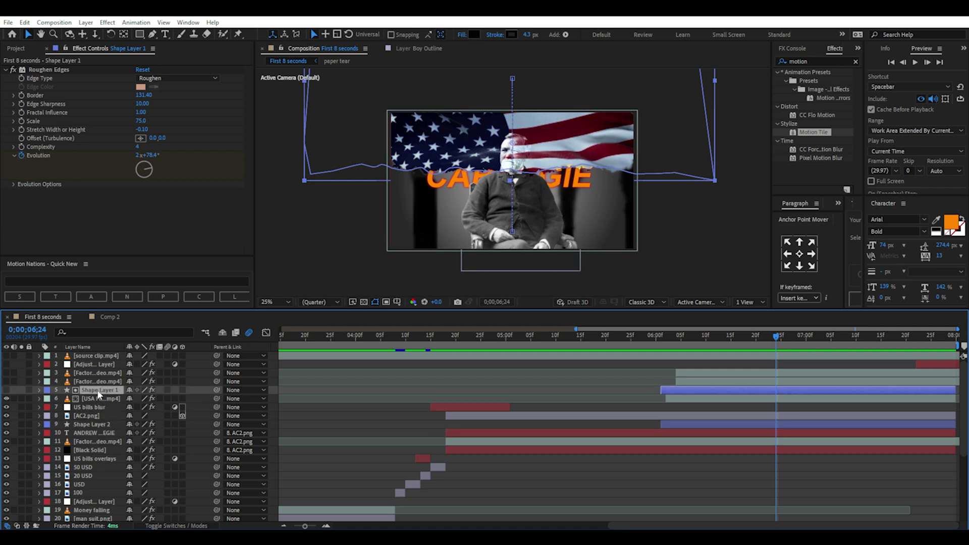
{"action": "left_click", "coordinate": [93, 399]}
{"action": "left_click", "coordinate": [95, 391]}
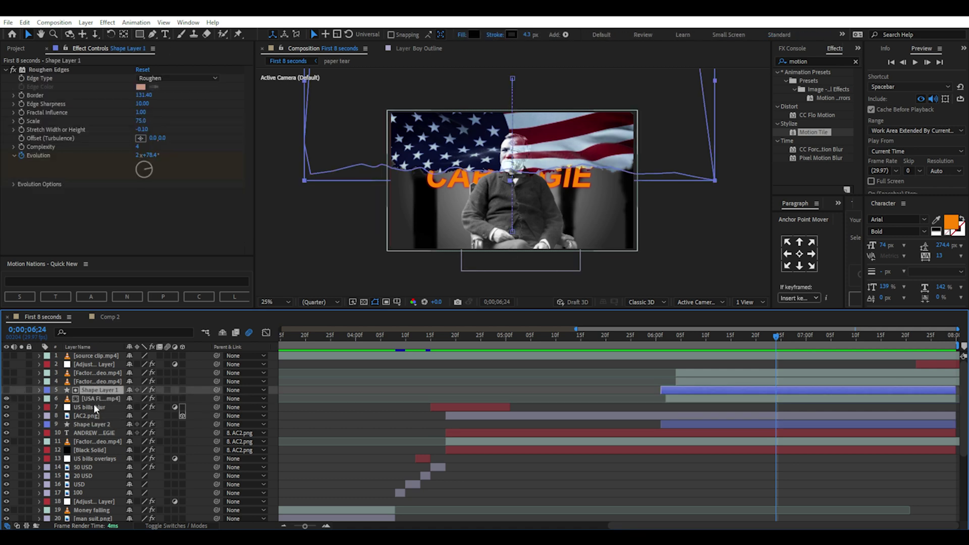
{"action": "left_click", "coordinate": [83, 424]}
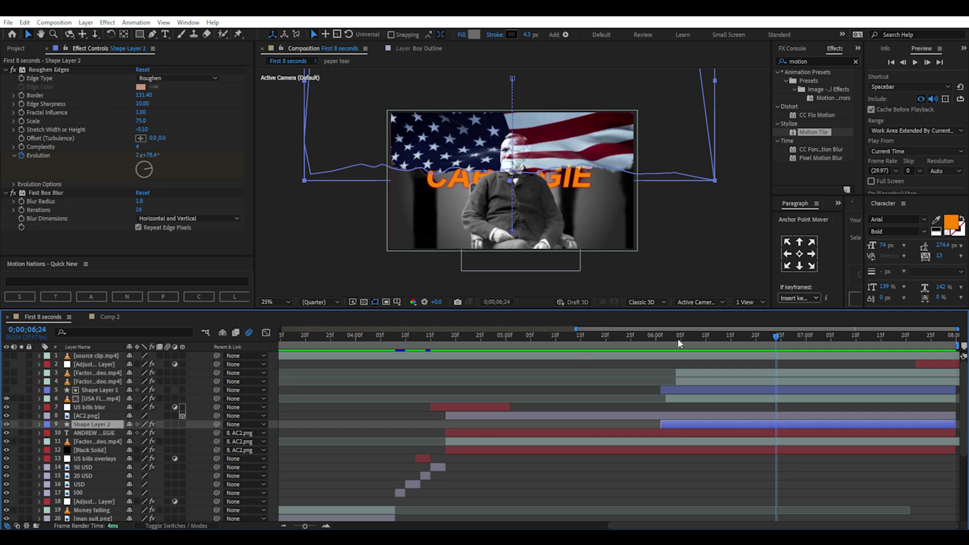
{"action": "left_click_drag", "start_coordinate": [678, 339], "coordinate": [688, 337]}
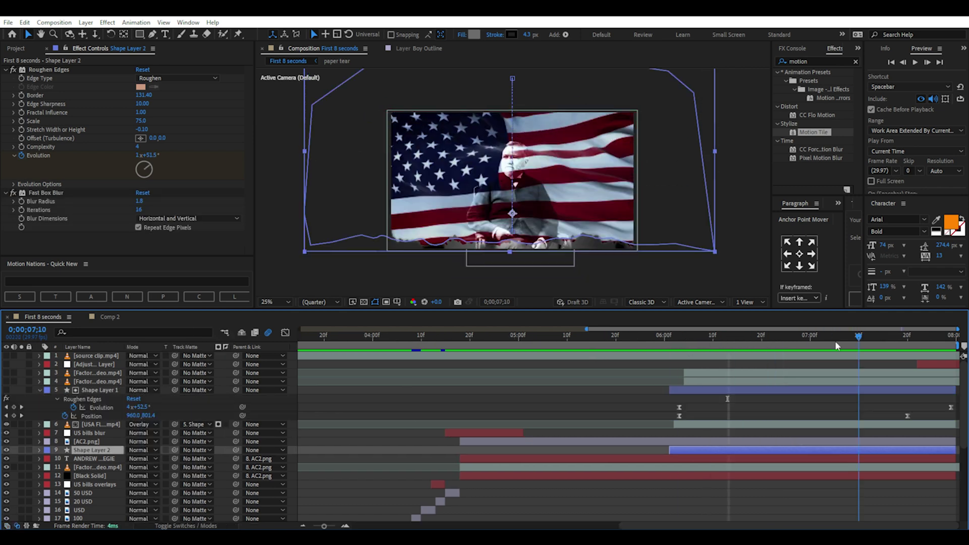
{"action": "mouse_move", "coordinate": [835, 342]}
{"action": "left_mouse_down"}
{"action": "mouse_move", "coordinate": [708, 343]}
{"action": "mouse_move", "coordinate": [846, 354]}
{"action": "mouse_move", "coordinate": [686, 339]}
{"action": "mouse_move", "coordinate": [849, 349]}
{"action": "left_mouse_up"}
- Set the USA Flag Waving layer's track matte to Shape Layer 1
{"action": "left_click", "coordinate": [96, 424]}
{"action": "left_click", "coordinate": [195, 425]}
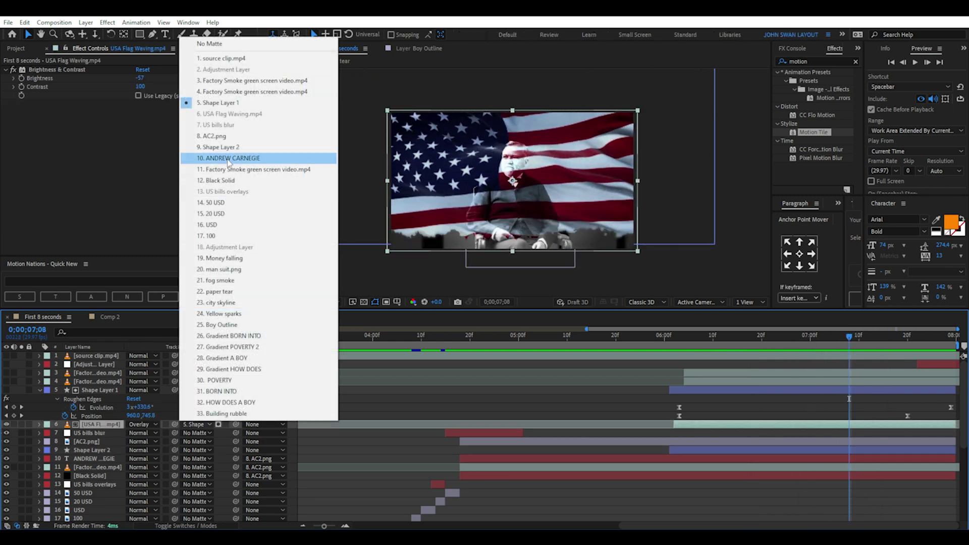
{"action": "left_click", "coordinate": [215, 102]}
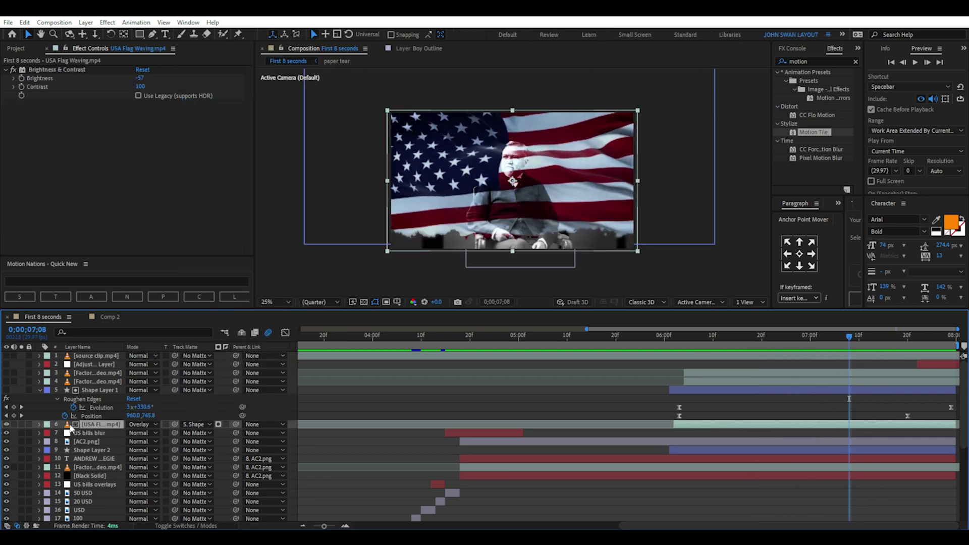
- Set the flag layer's blending mode to Overlay and link its track matte to Shape Layer 1
{"action": "key", "text": "Page_Up"}
{"action": "key", "text": "Page_Up"}
{"action": "key", "text": "Page_Up"}
{"action": "key", "text": "Page_Up"}
{"action": "left_click", "coordinate": [144, 424]}
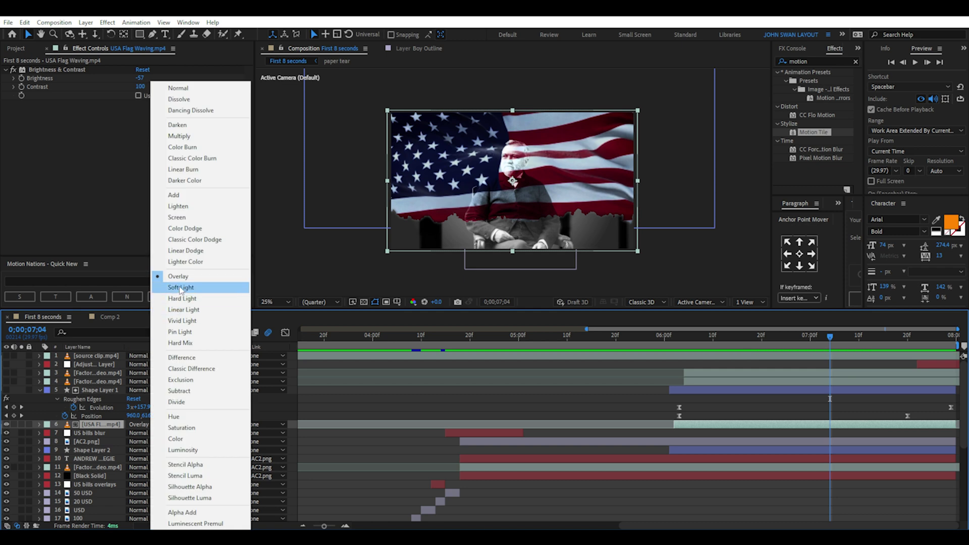
{"action": "left_click", "coordinate": [176, 276]}
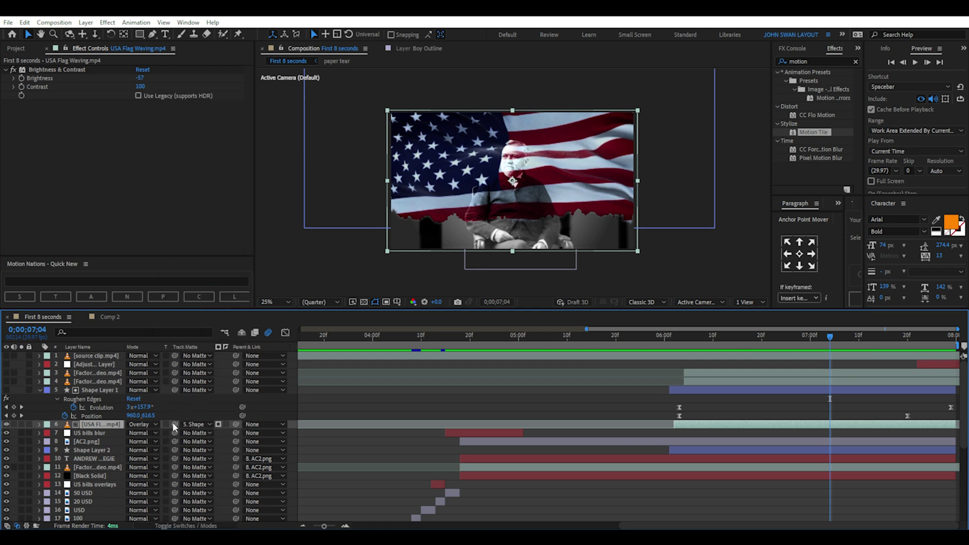
{"action": "left_click_drag", "start_coordinate": [173, 427], "coordinate": [93, 390]}
- Toggle Shape Layer 2's visibility repeatedly at different times to compare the flag reveal with and without it
{"action": "left_click", "coordinate": [742, 338]}
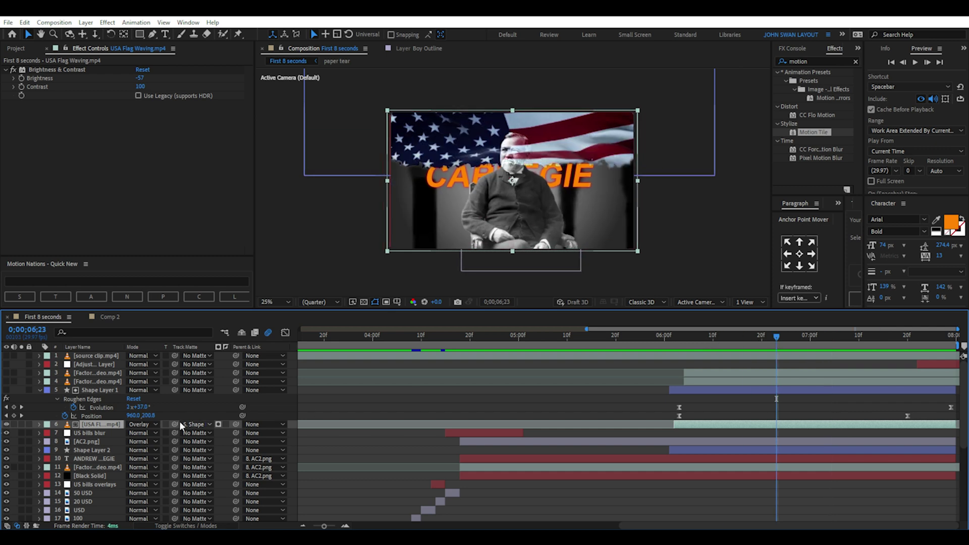
{"action": "left_click", "coordinate": [7, 450]}
{"action": "left_click", "coordinate": [7, 450]}
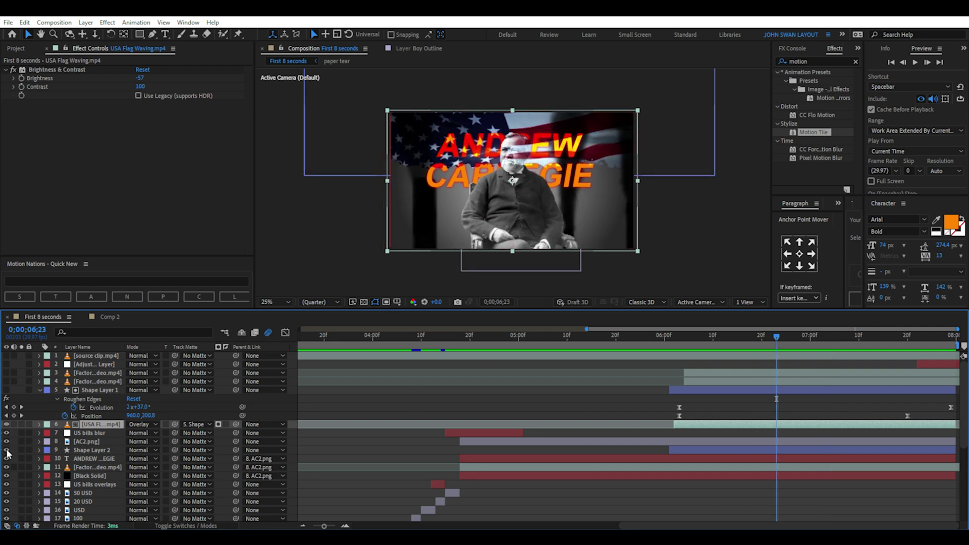
{"action": "left_click", "coordinate": [7, 450]}
{"action": "left_click", "coordinate": [7, 450]}
{"action": "left_click", "coordinate": [6, 451]}
{"action": "left_click", "coordinate": [6, 450]}
{"action": "left_click", "coordinate": [7, 451]}
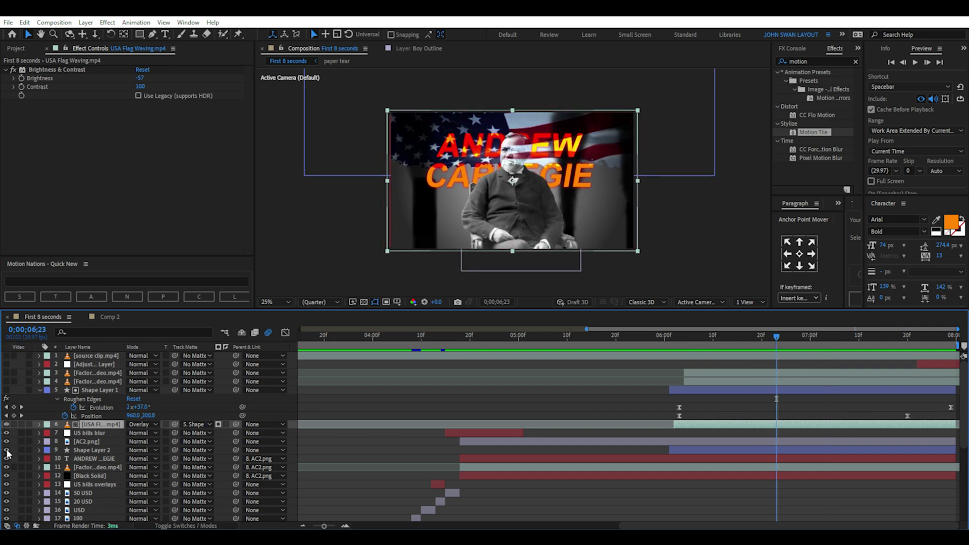
{"action": "left_click", "coordinate": [6, 451]}
{"action": "left_click", "coordinate": [7, 451]}
{"action": "left_click_drag", "start_coordinate": [677, 334], "coordinate": [805, 341]}
{"action": "left_click", "coordinate": [6, 449]}
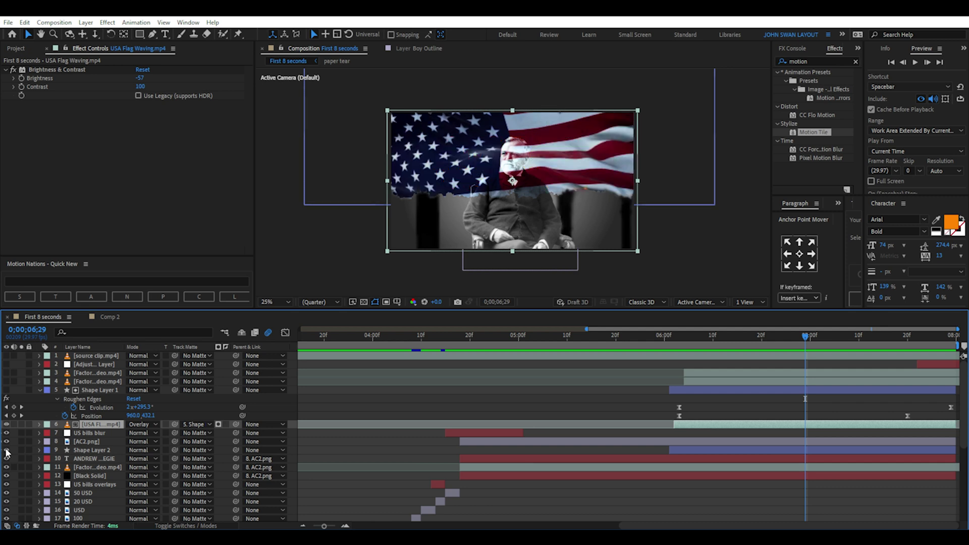
- Try raising the Fast Box Blur iterations on Shape Layer 2 to 50
{"action": "left_click", "coordinate": [90, 450]}
{"action": "left_click", "coordinate": [221, 196]}
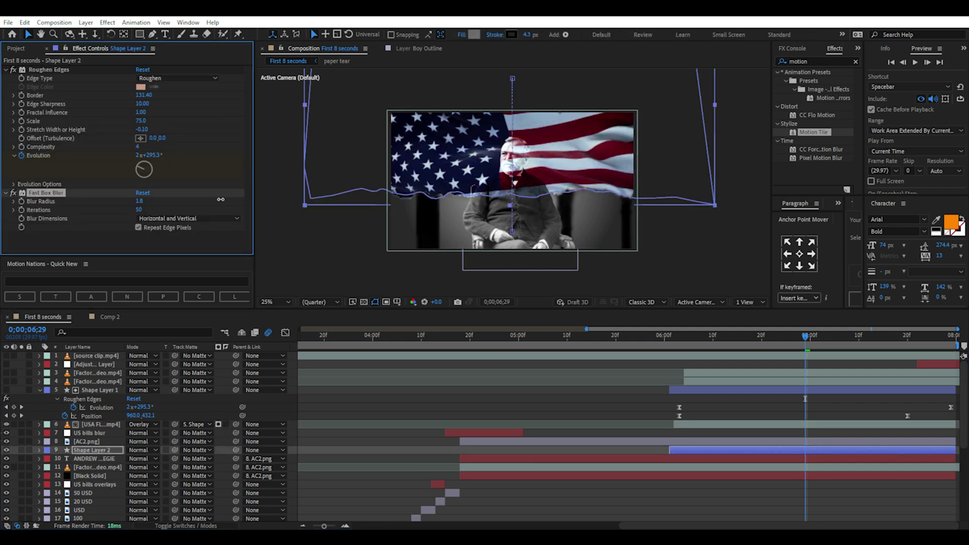
{"action": "left_click_drag", "start_coordinate": [186, 194], "coordinate": [237, 195]}
{"action": "key", "text": "ctrl+z"}
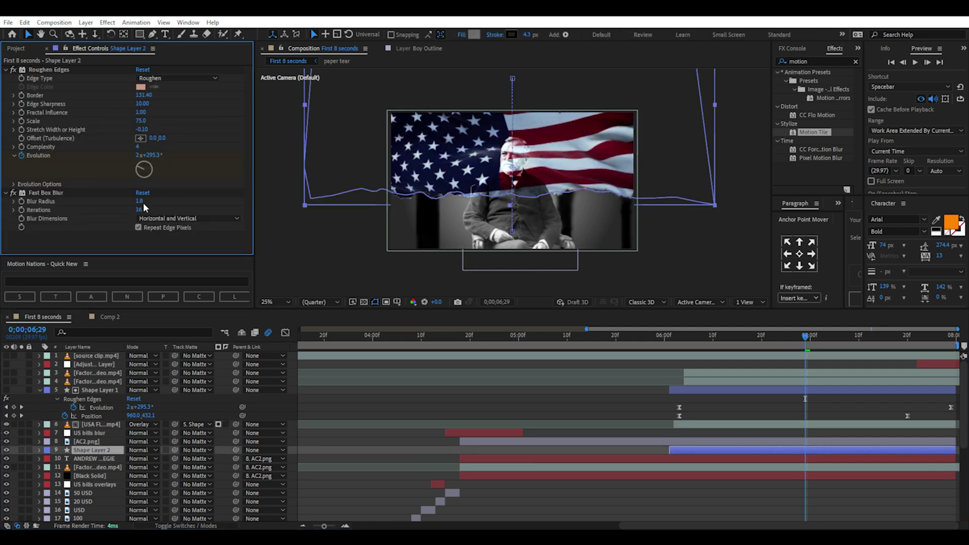
- Set Shape Layer 2's Fast Box Blur radius to 0 and preview the flag's torn edge
{"action": "left_click_drag", "start_coordinate": [140, 202], "coordinate": [41, 206]}
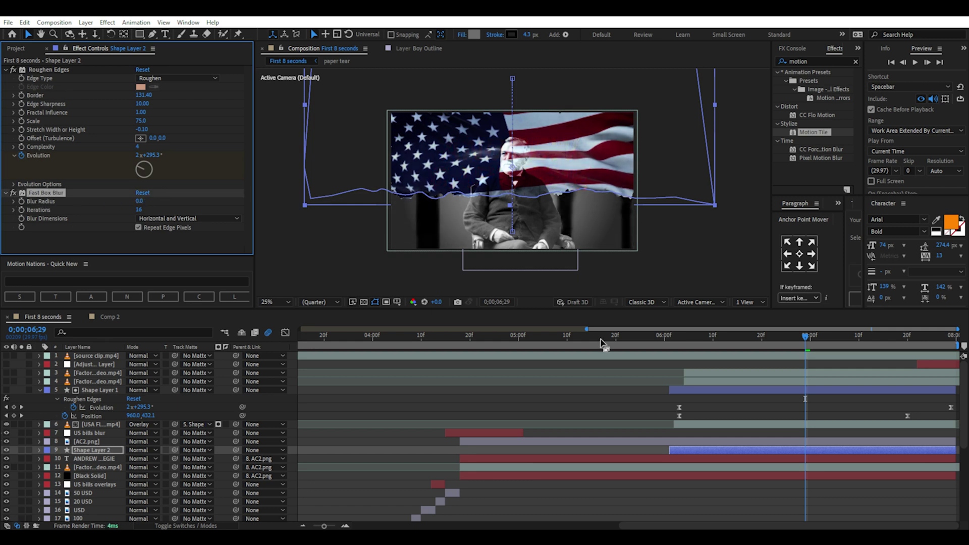
{"action": "left_click_drag", "start_coordinate": [697, 344], "coordinate": [802, 351]}
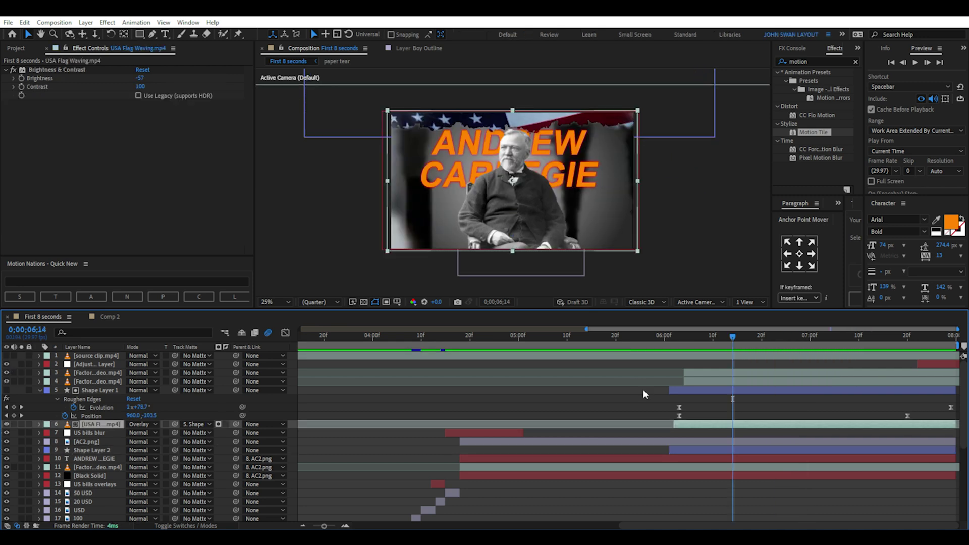
- Preview the two upper factory smoke layers with their position and scale keyframes revealed, and select the blur Adjustment Layer at the end
{"action": "left_click_drag", "start_coordinate": [687, 338], "coordinate": [786, 338]}
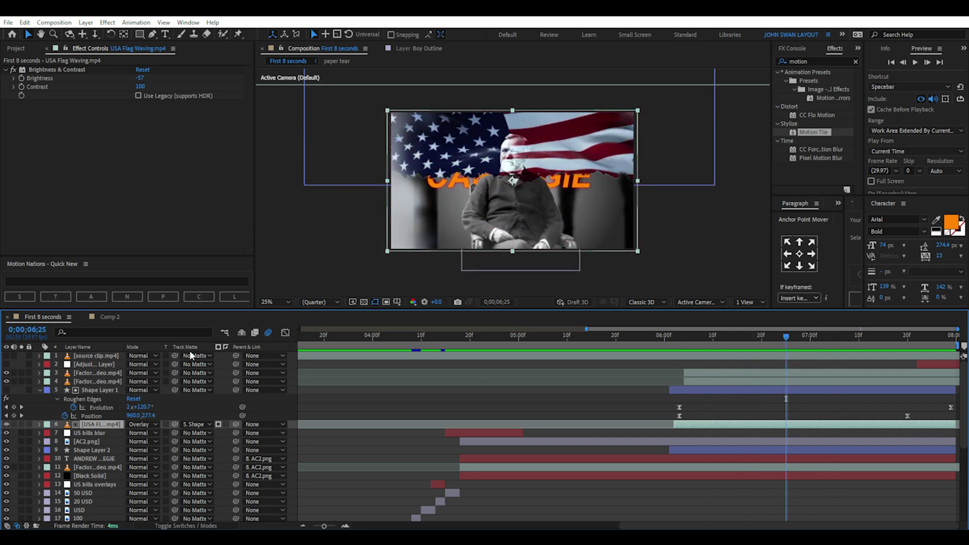
{"action": "left_click", "coordinate": [97, 374]}
{"action": "left_click", "coordinate": [94, 379], "text": "shift"}
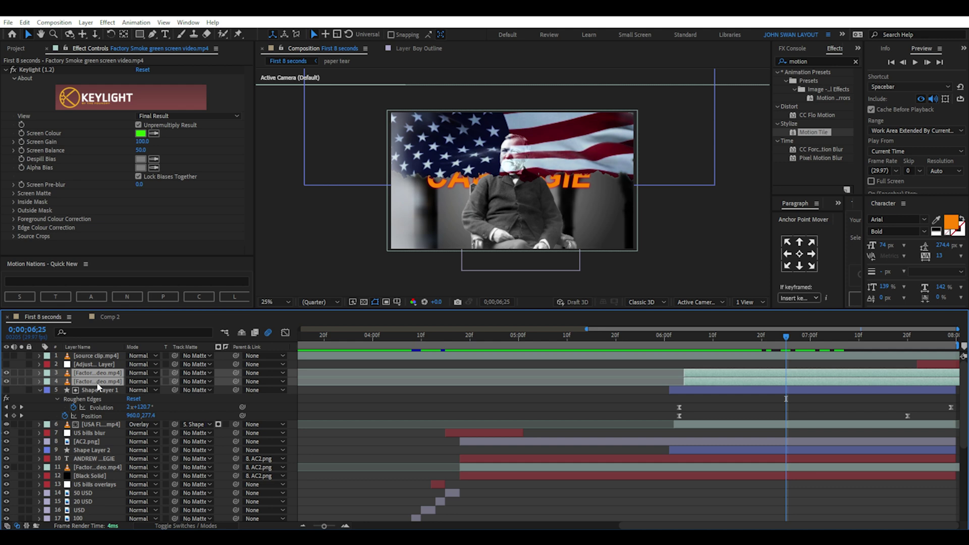
{"action": "key", "text": "u"}
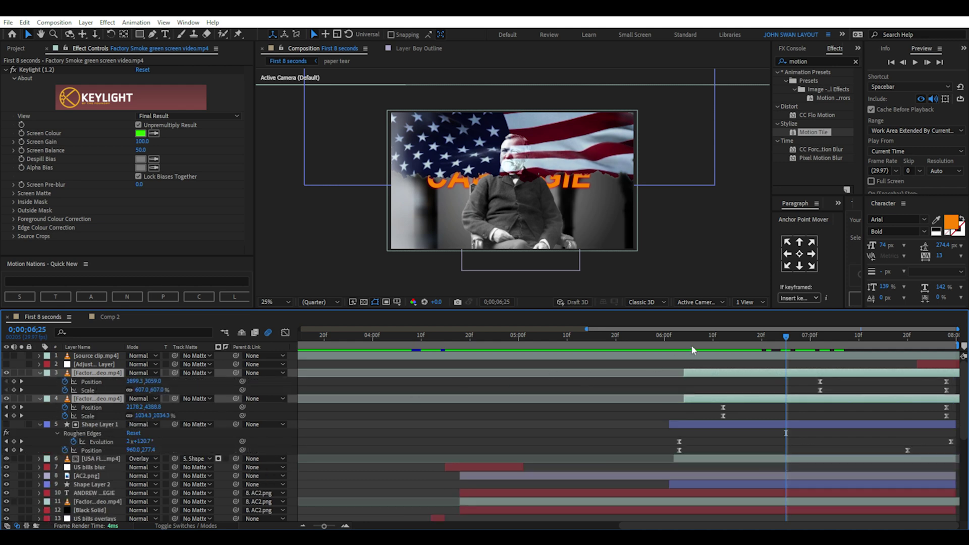
{"action": "left_click_drag", "start_coordinate": [705, 336], "coordinate": [895, 356]}
{"action": "left_click", "coordinate": [93, 367]}
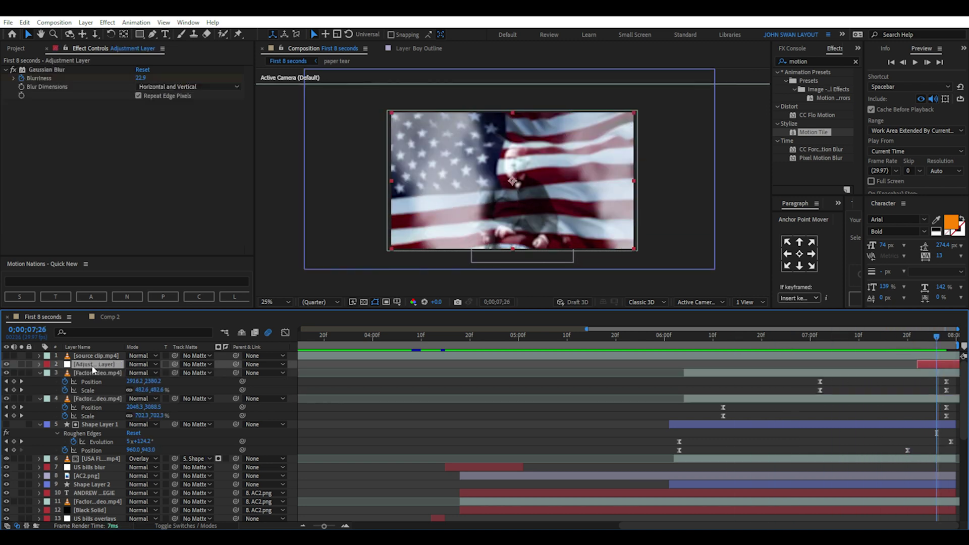